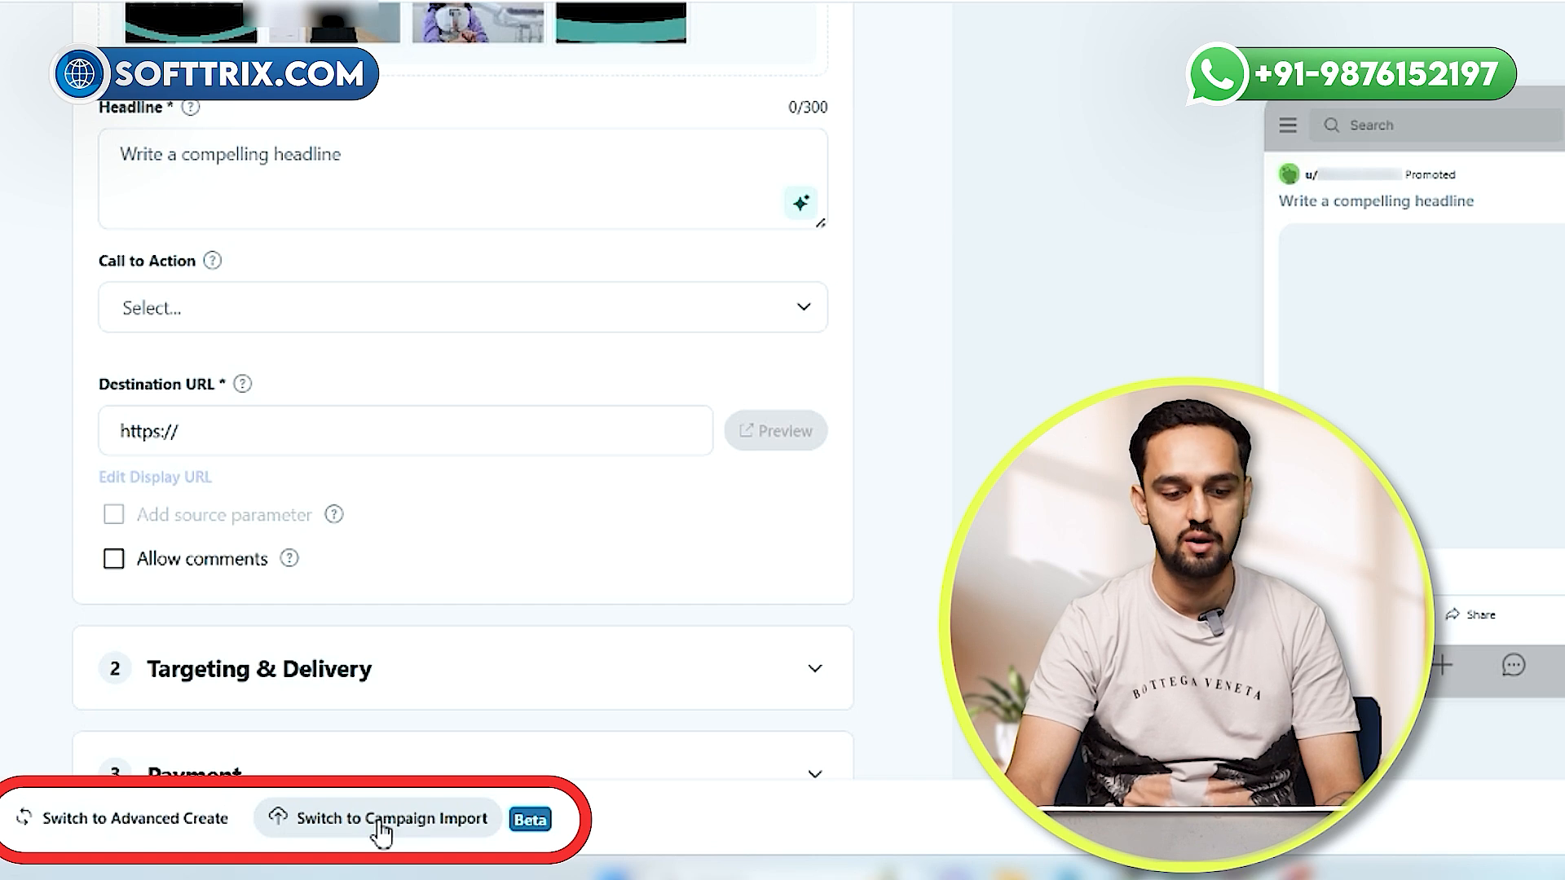
- Switch the new ad from simple creation to Advanced Create and confirm starting over
{"action": "scroll", "coordinate": [667, 685], "scroll_direction": "up", "scroll_amount": 5}
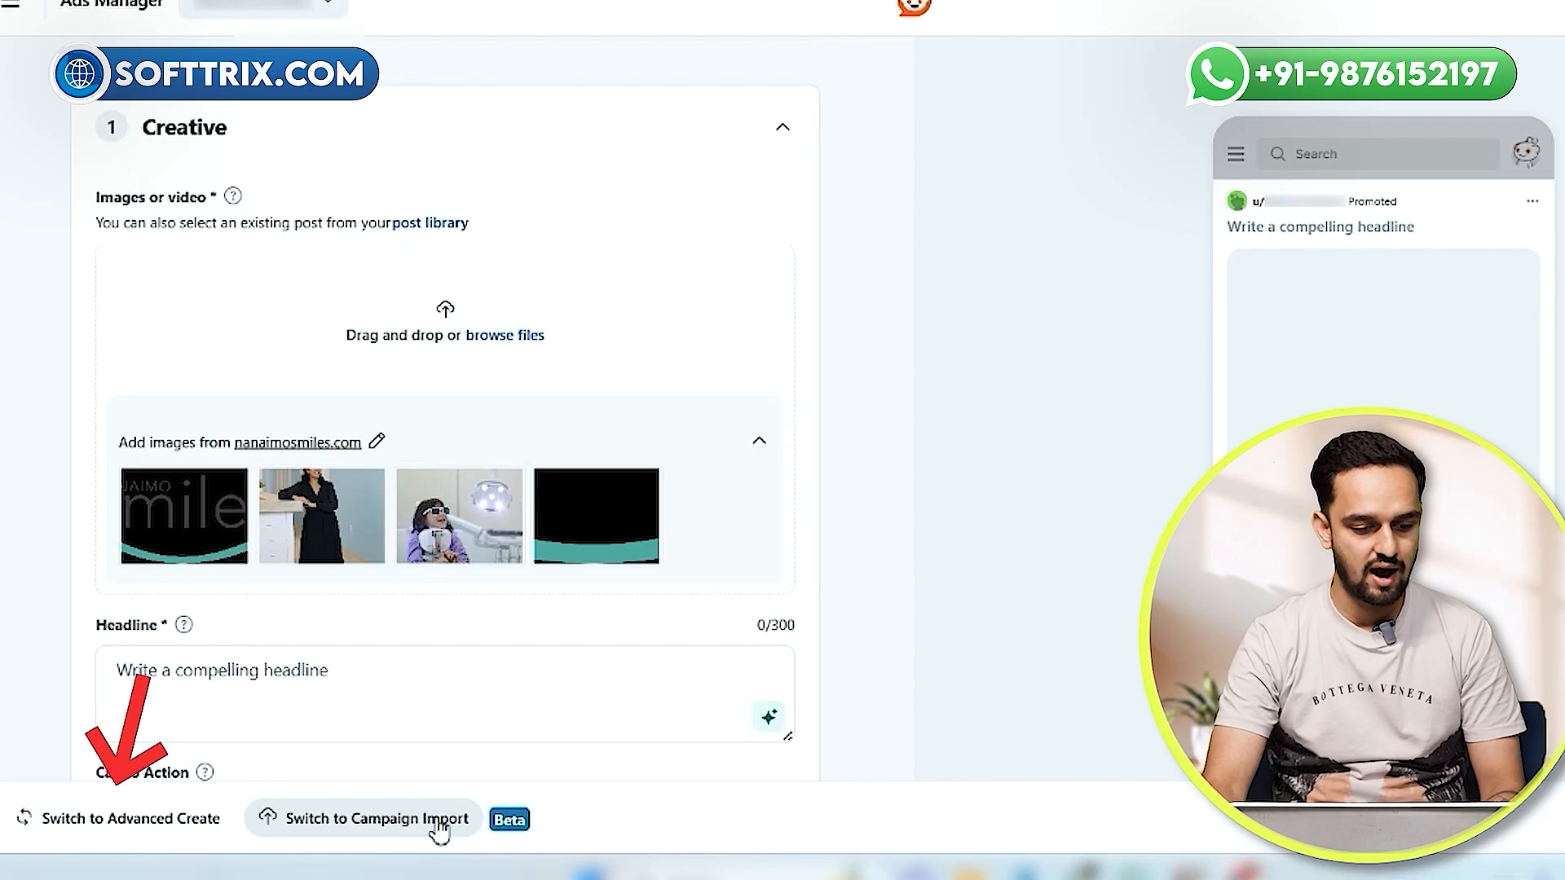
{"action": "left_click", "coordinate": [106, 819]}
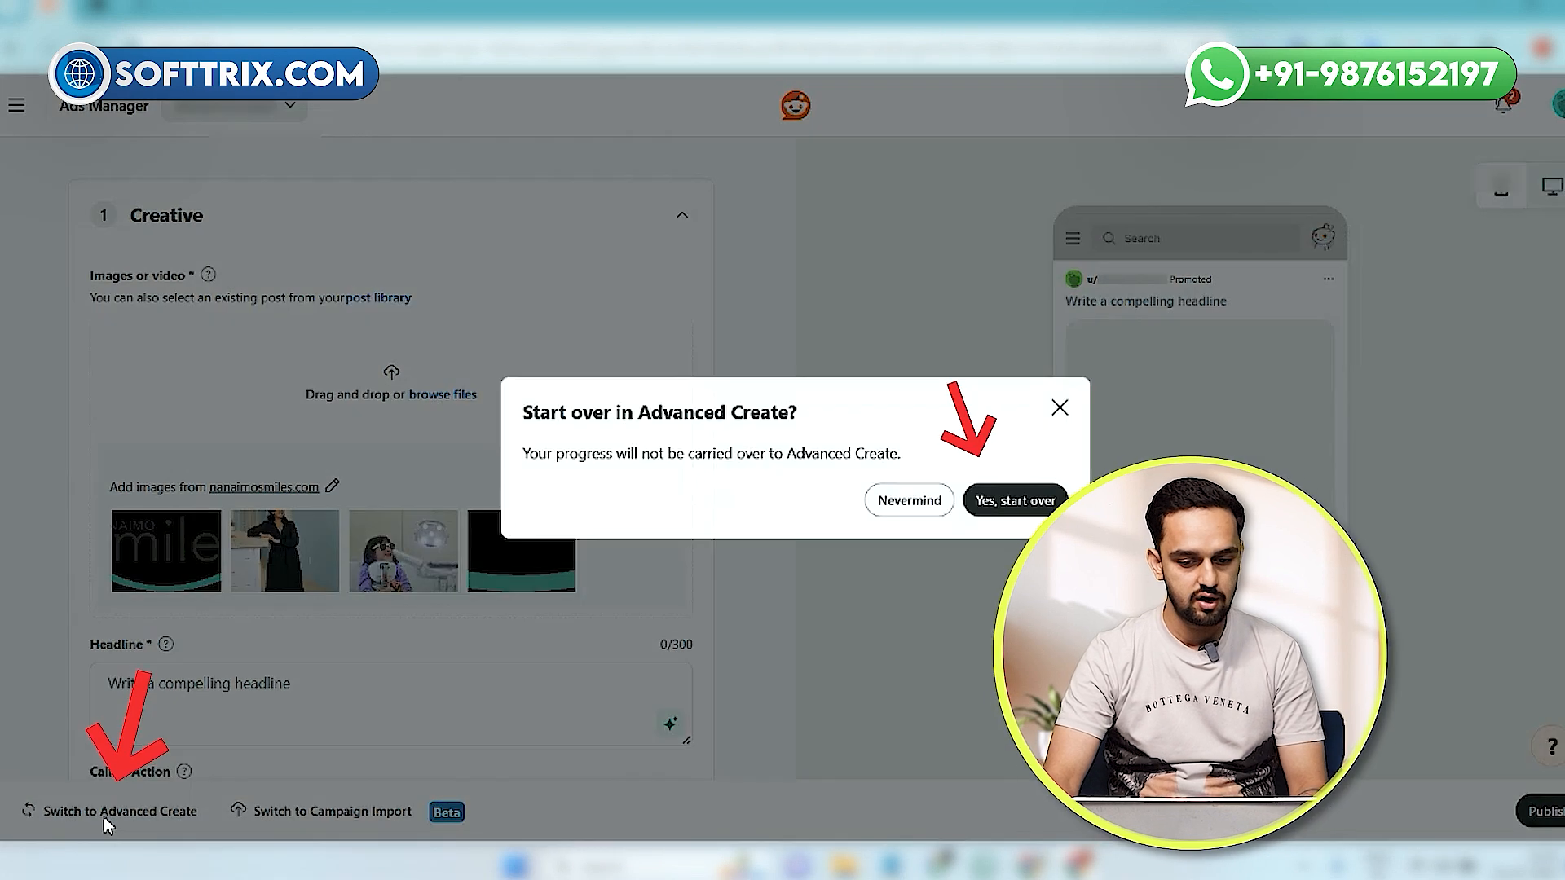
{"action": "left_click", "coordinate": [1014, 501]}
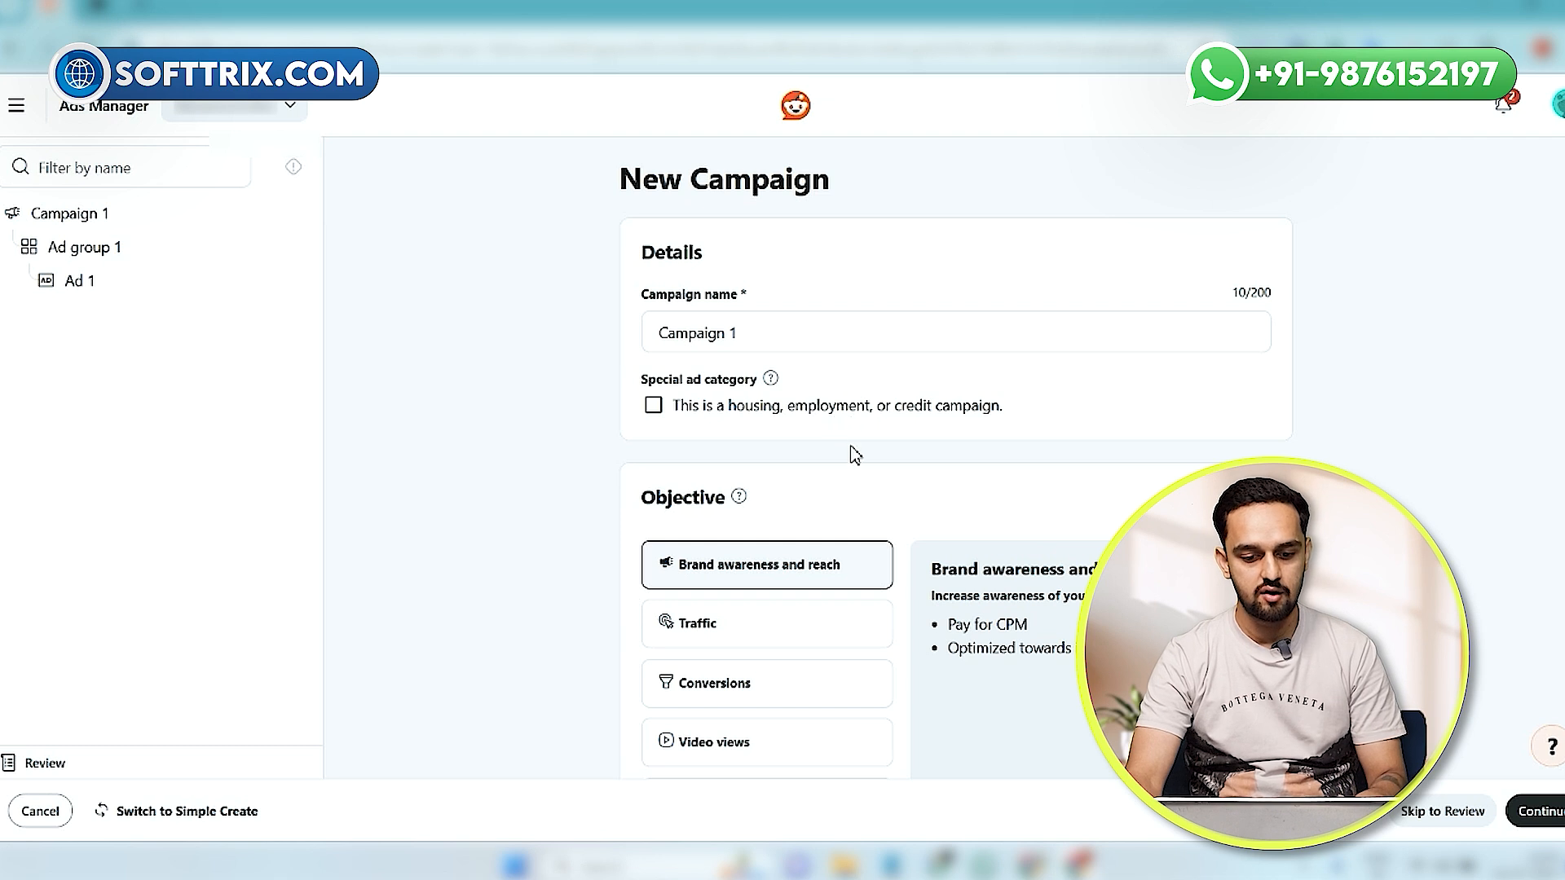
- Choose Conversions as the new campaign's objective
{"action": "scroll", "coordinate": [853, 454], "scroll_direction": "down", "scroll_amount": 1}
{"action": "scroll", "coordinate": [782, 475], "scroll_direction": "down", "scroll_amount": 1}
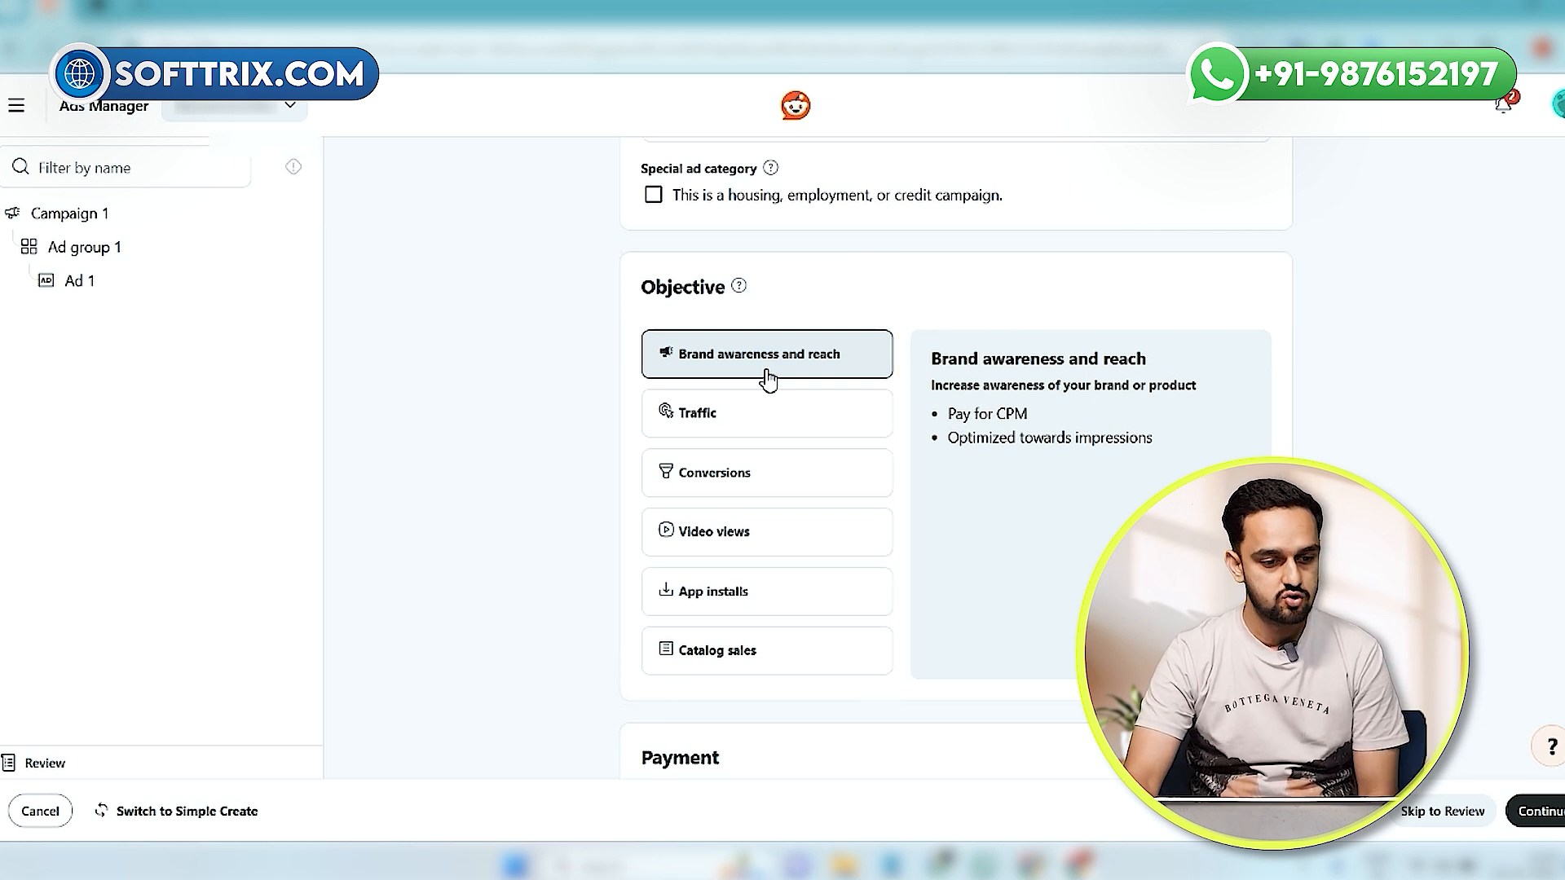
{"action": "scroll", "coordinate": [549, 408], "scroll_direction": "up", "scroll_amount": 1}
{"action": "scroll", "coordinate": [548, 408], "scroll_direction": "down", "scroll_amount": 1}
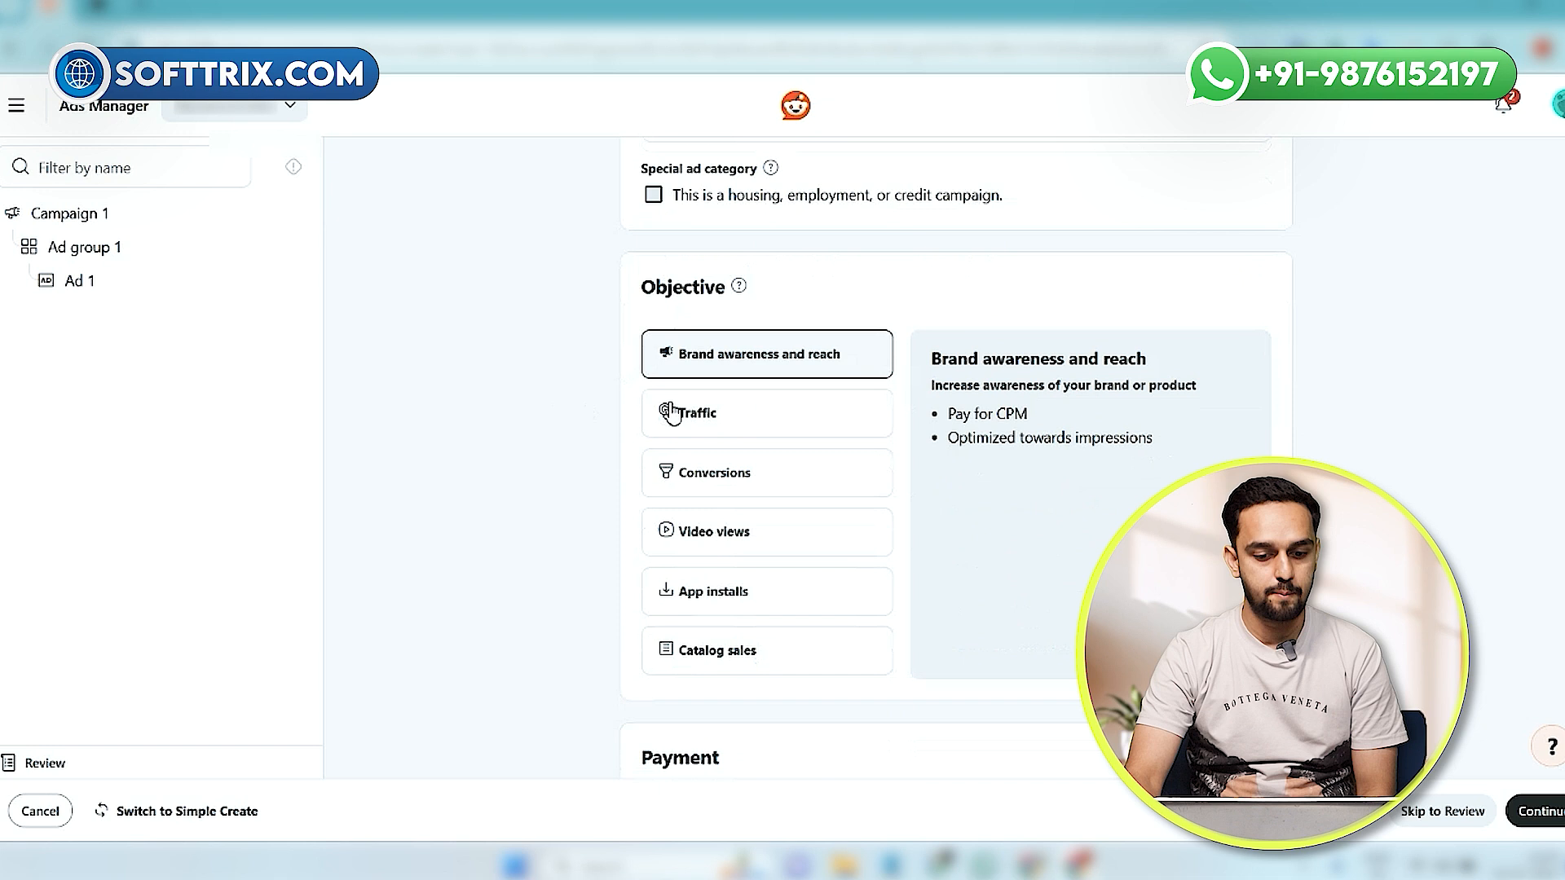
{"action": "left_click", "coordinate": [704, 489]}
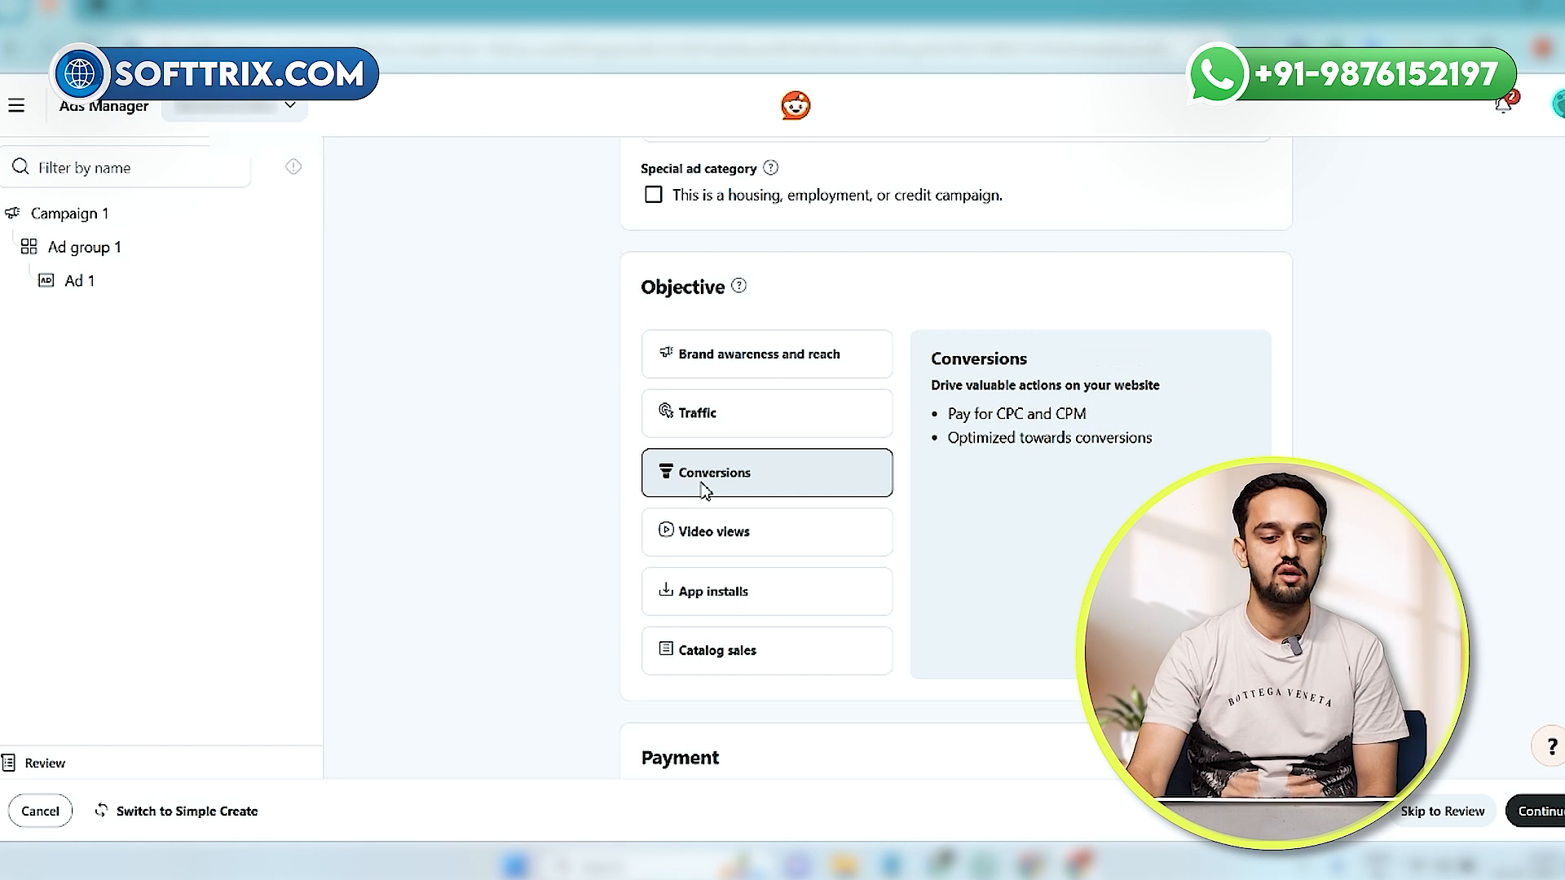
- Rename the campaign as "Campaign 1 test"
{"action": "scroll", "coordinate": [706, 481], "scroll_direction": "up", "scroll_amount": 3}
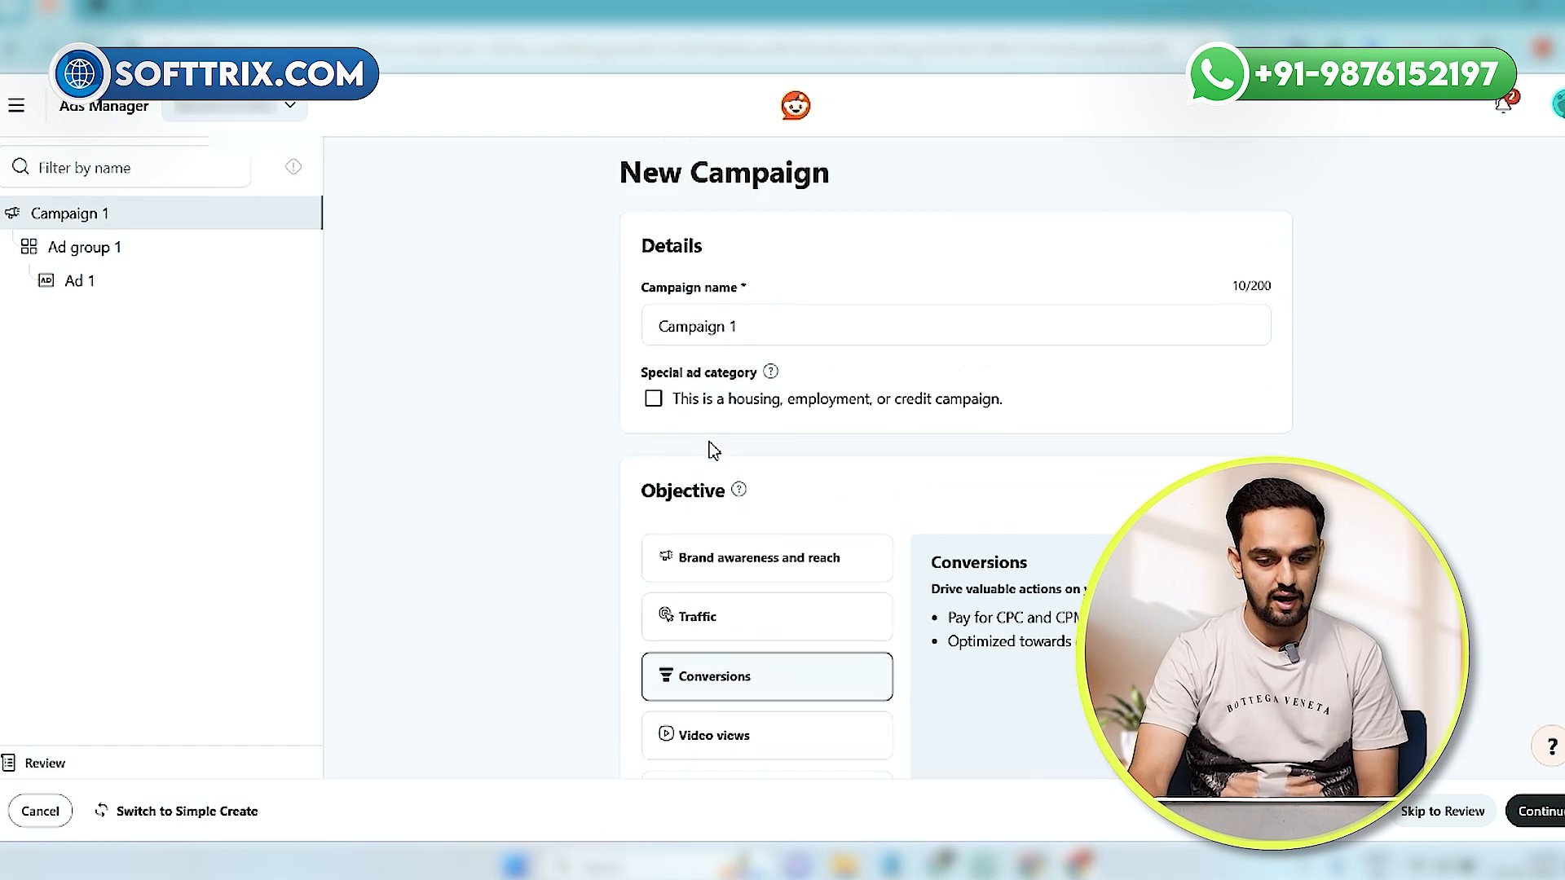
{"action": "double_click", "coordinate": [740, 341]}
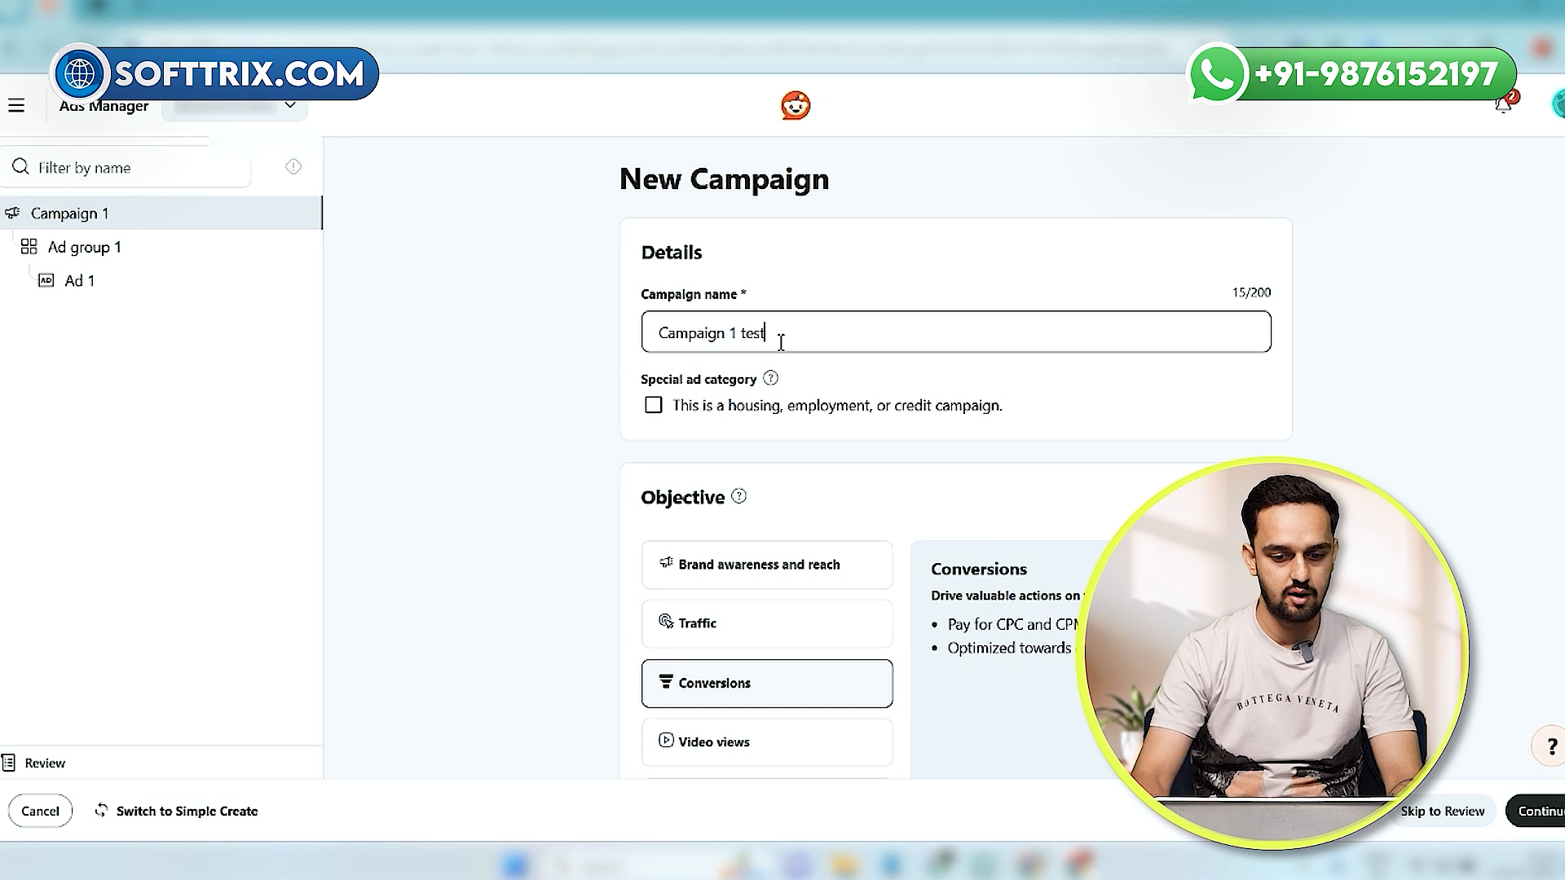
{"action": "scroll", "coordinate": [771, 447], "scroll_direction": "down", "scroll_amount": 3}
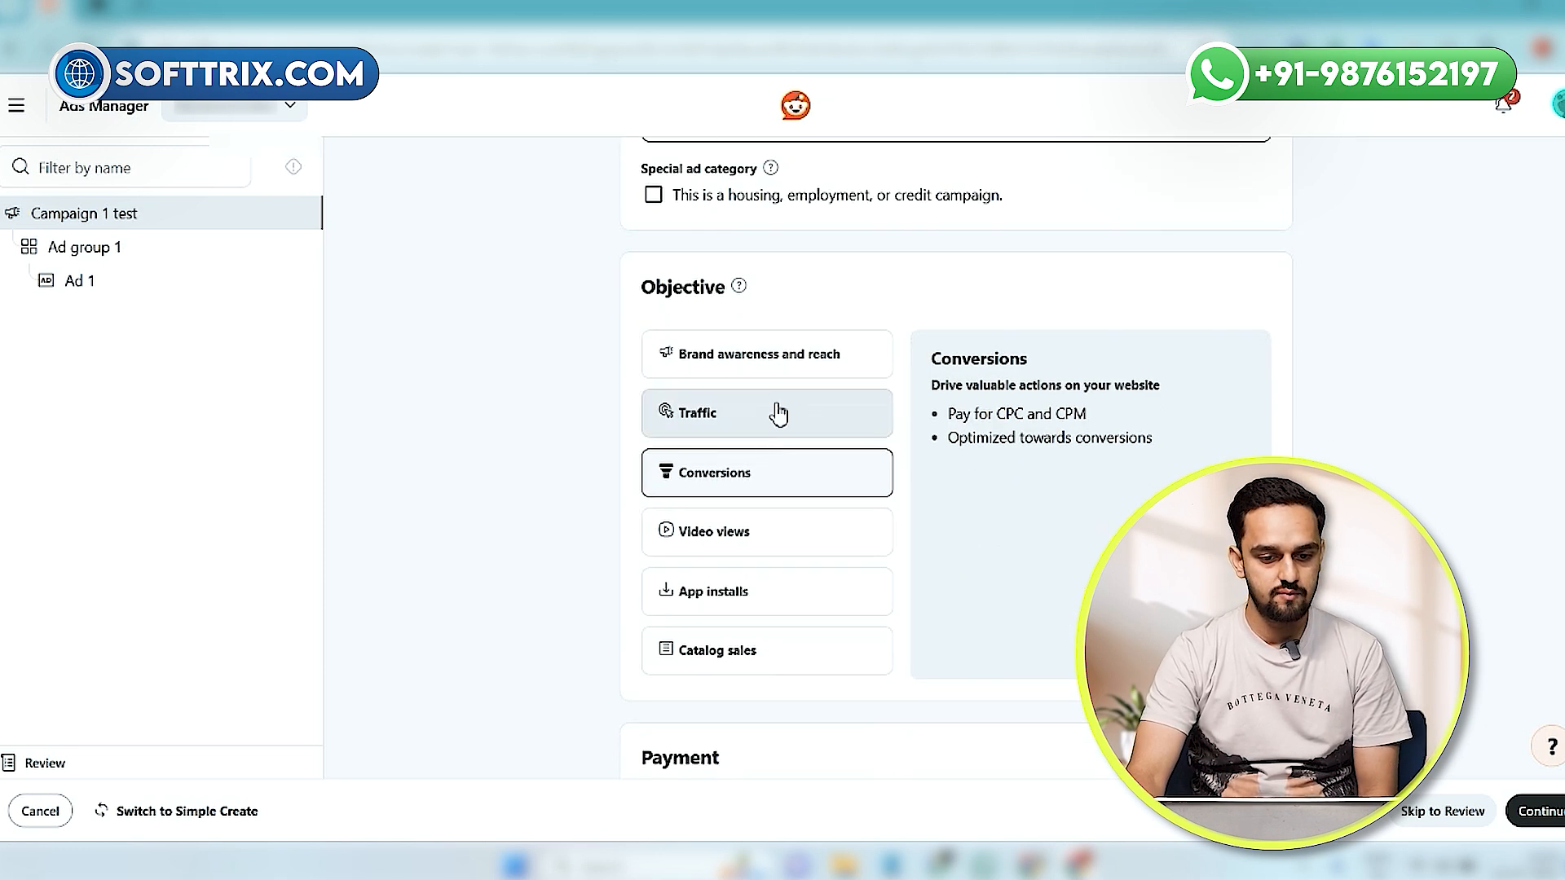
{"action": "scroll", "coordinate": [775, 412], "scroll_direction": "up", "scroll_amount": 2}
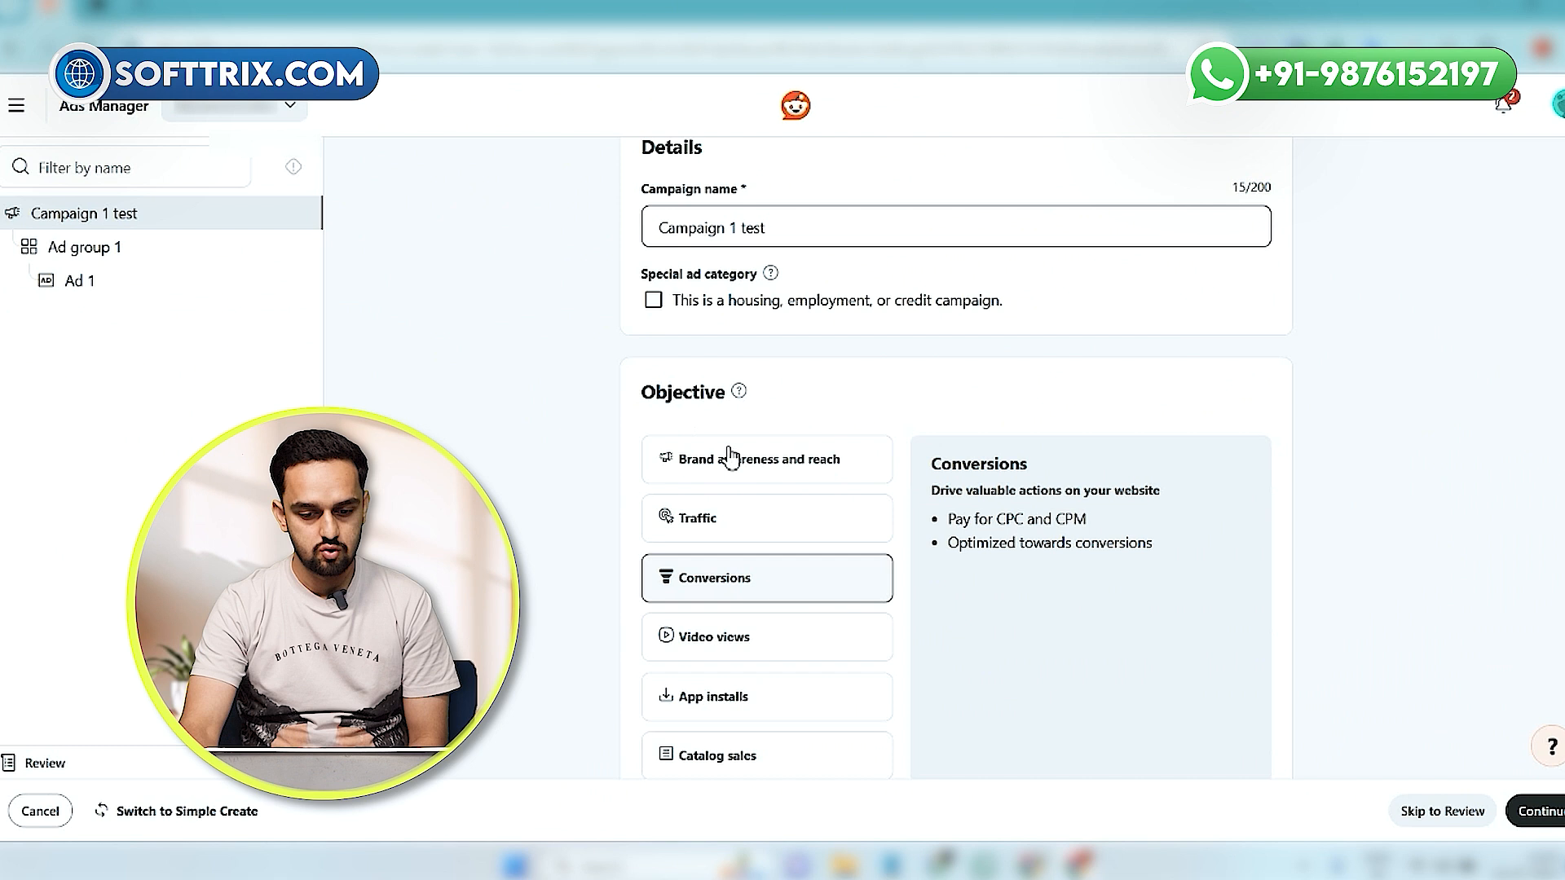
- Assign the saved Visa card as the campaign's payment method and save the choice
{"action": "scroll", "coordinate": [726, 451], "scroll_direction": "down", "scroll_amount": 4}
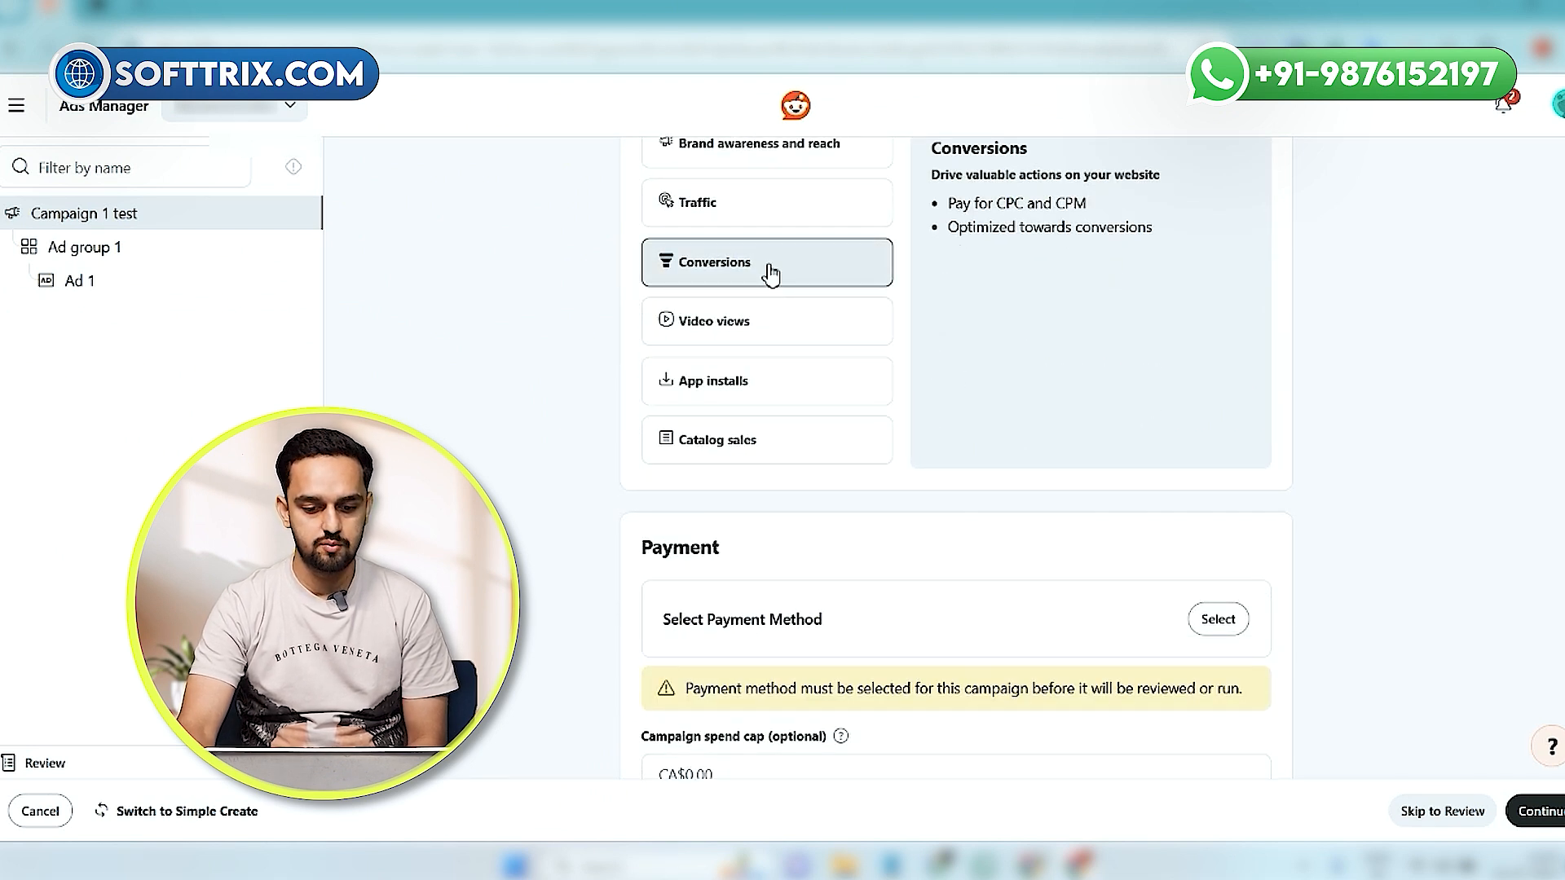
{"action": "scroll", "coordinate": [782, 294], "scroll_direction": "down", "scroll_amount": 2}
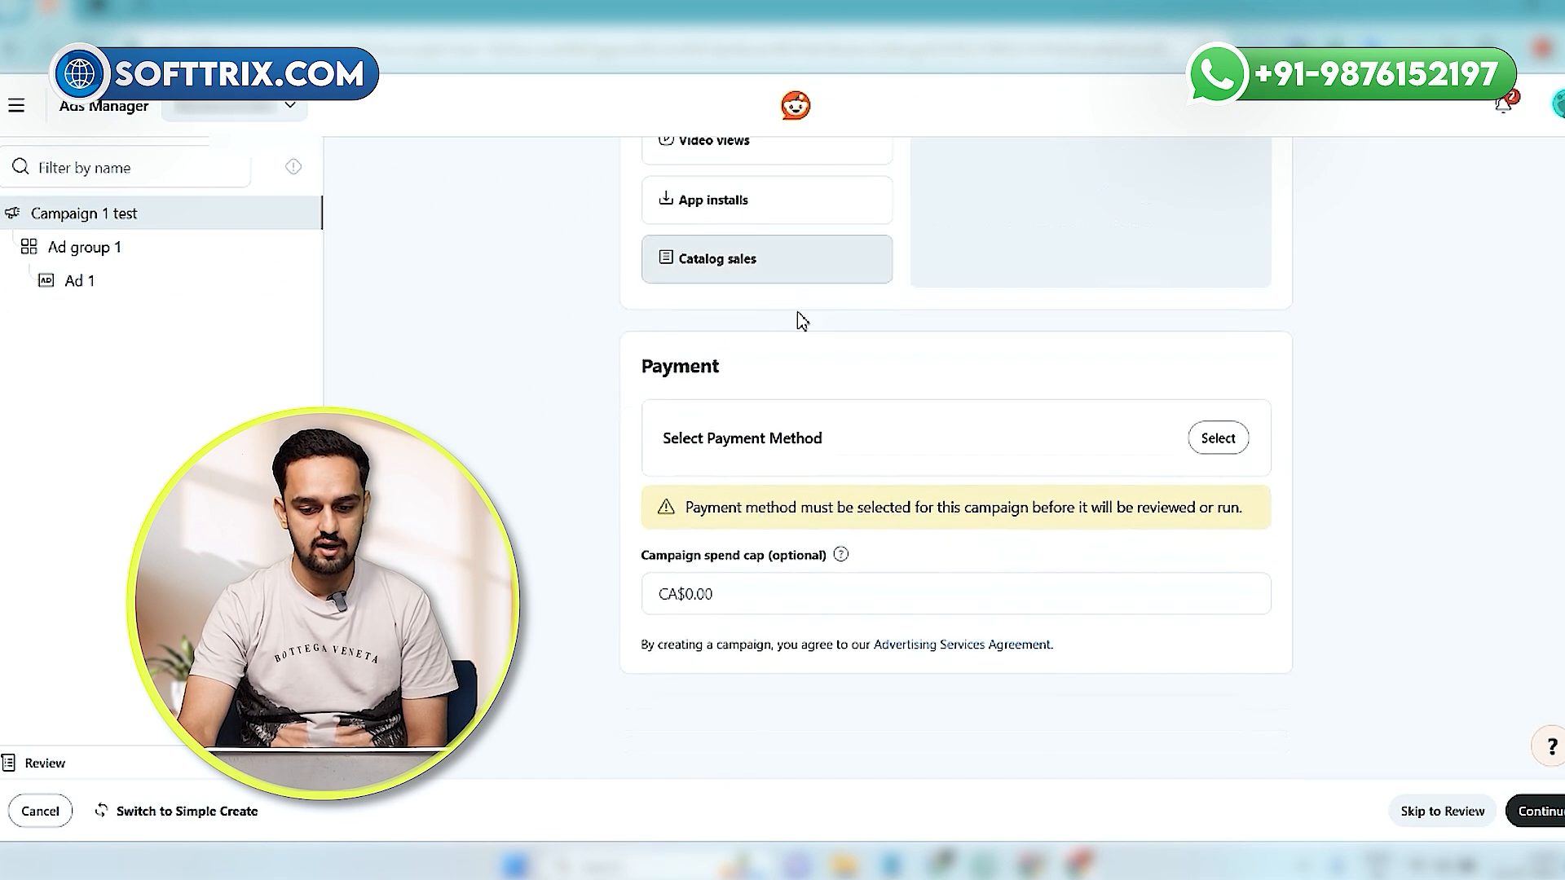
{"action": "left_click", "coordinate": [1220, 439]}
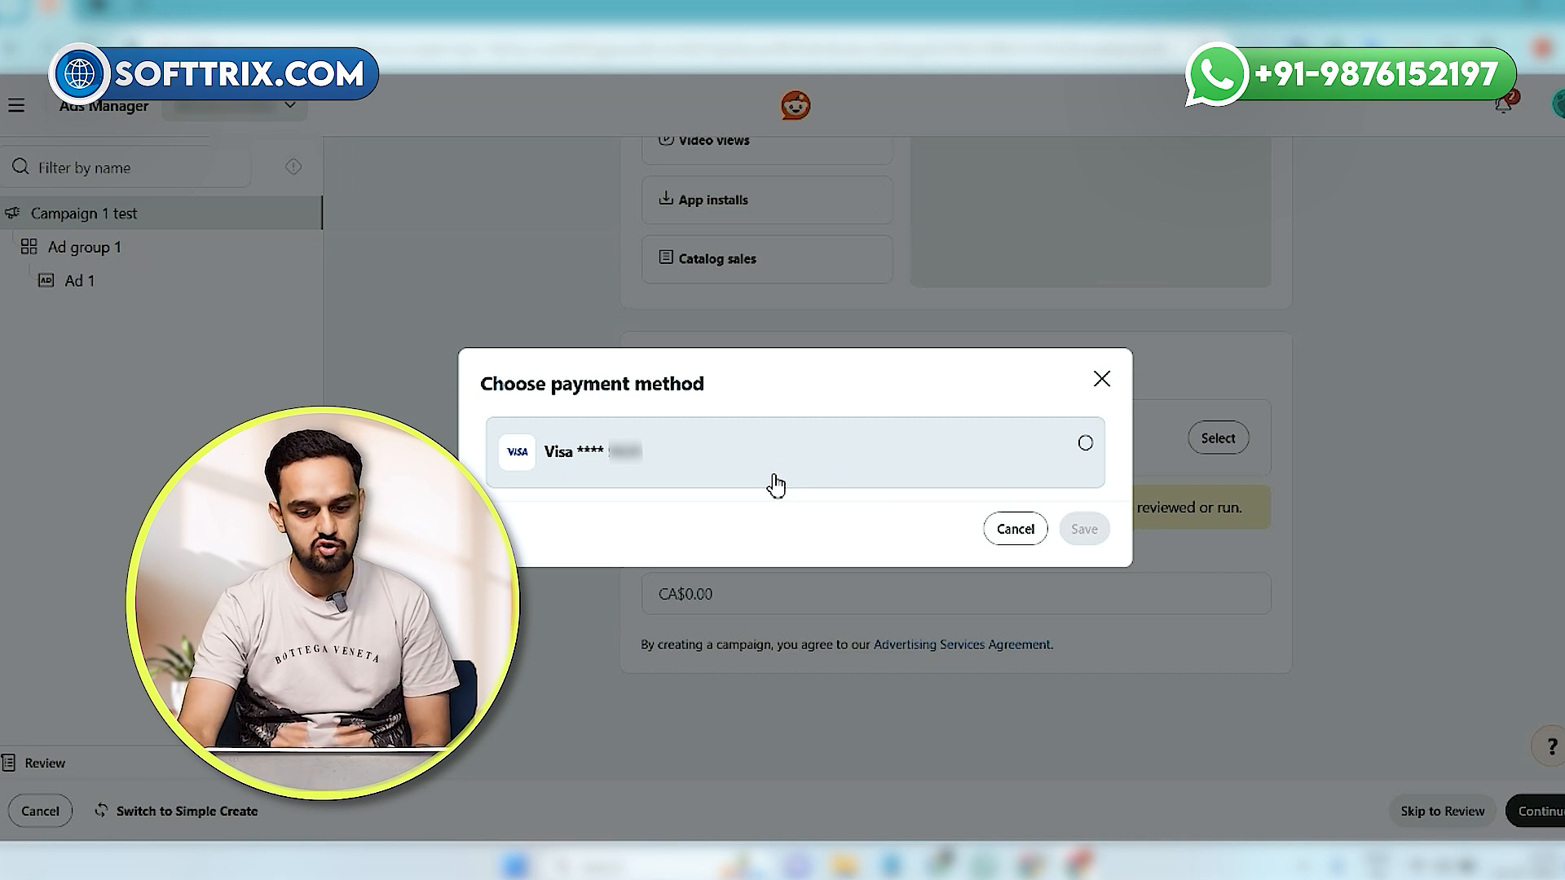
{"action": "left_click", "coordinate": [774, 485]}
{"action": "left_click", "coordinate": [1068, 533]}
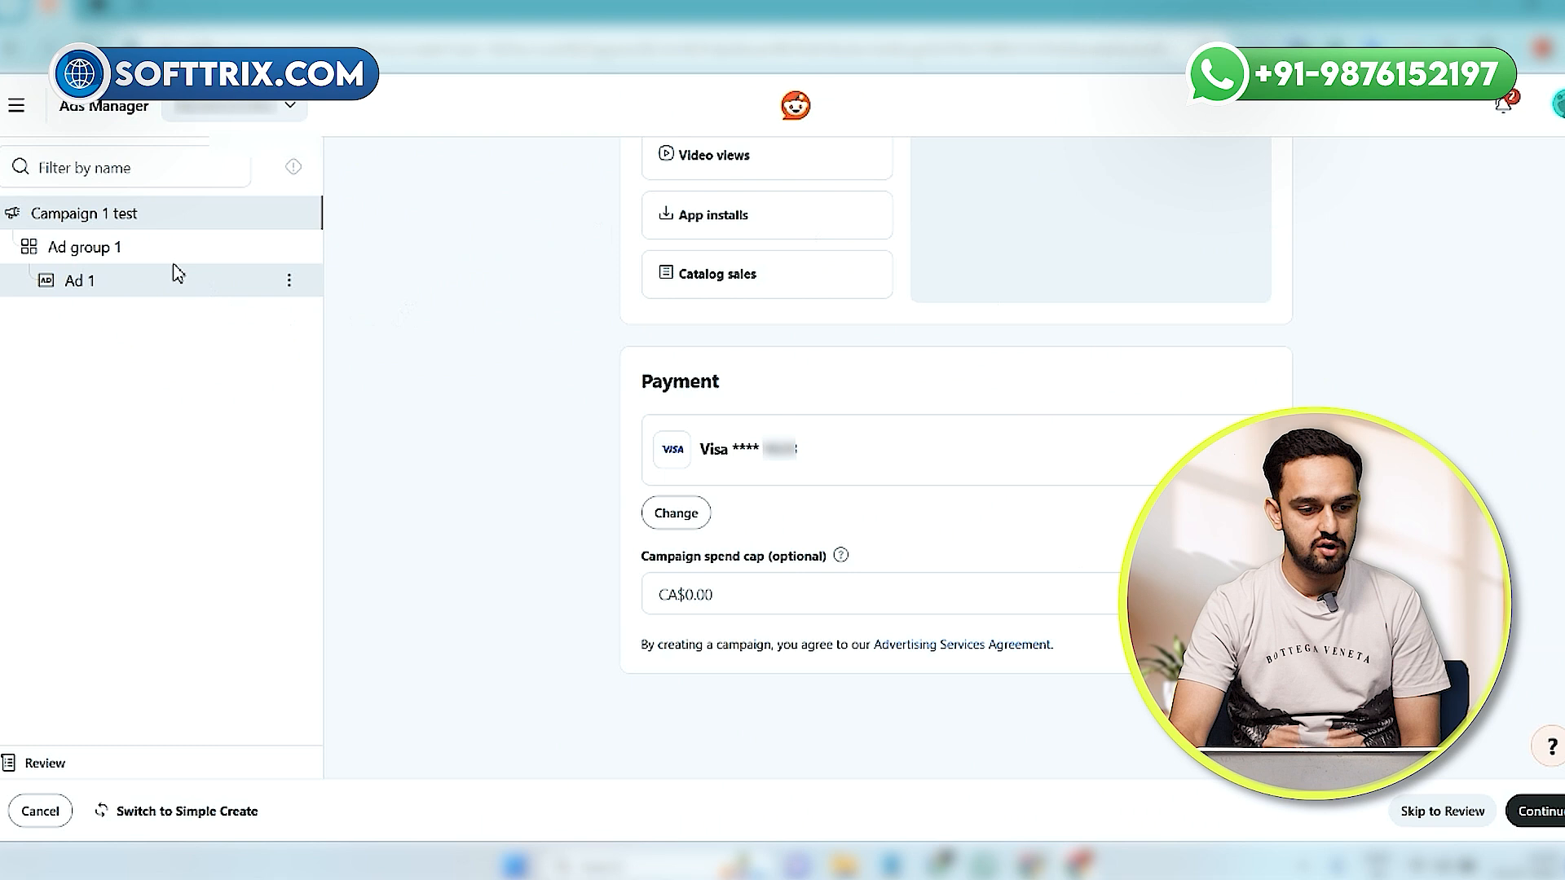
- Open Ad group 1 and add "dental services newr me" as a keyword for the Reddit audience
{"action": "left_click", "coordinate": [170, 262]}
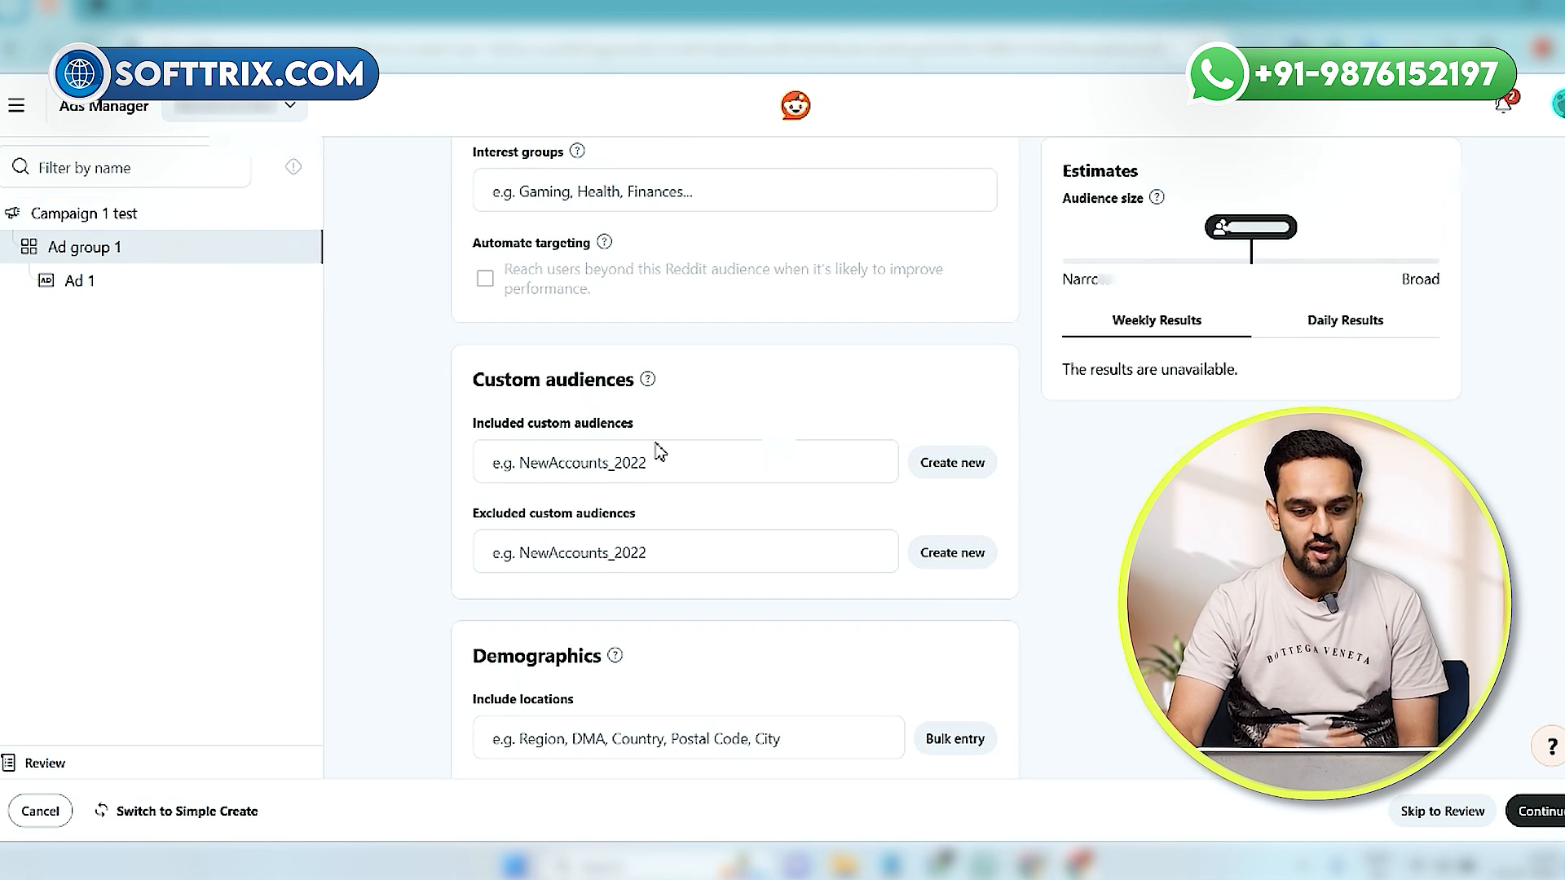
{"action": "scroll", "coordinate": [700, 415], "scroll_direction": "up", "scroll_amount": 9}
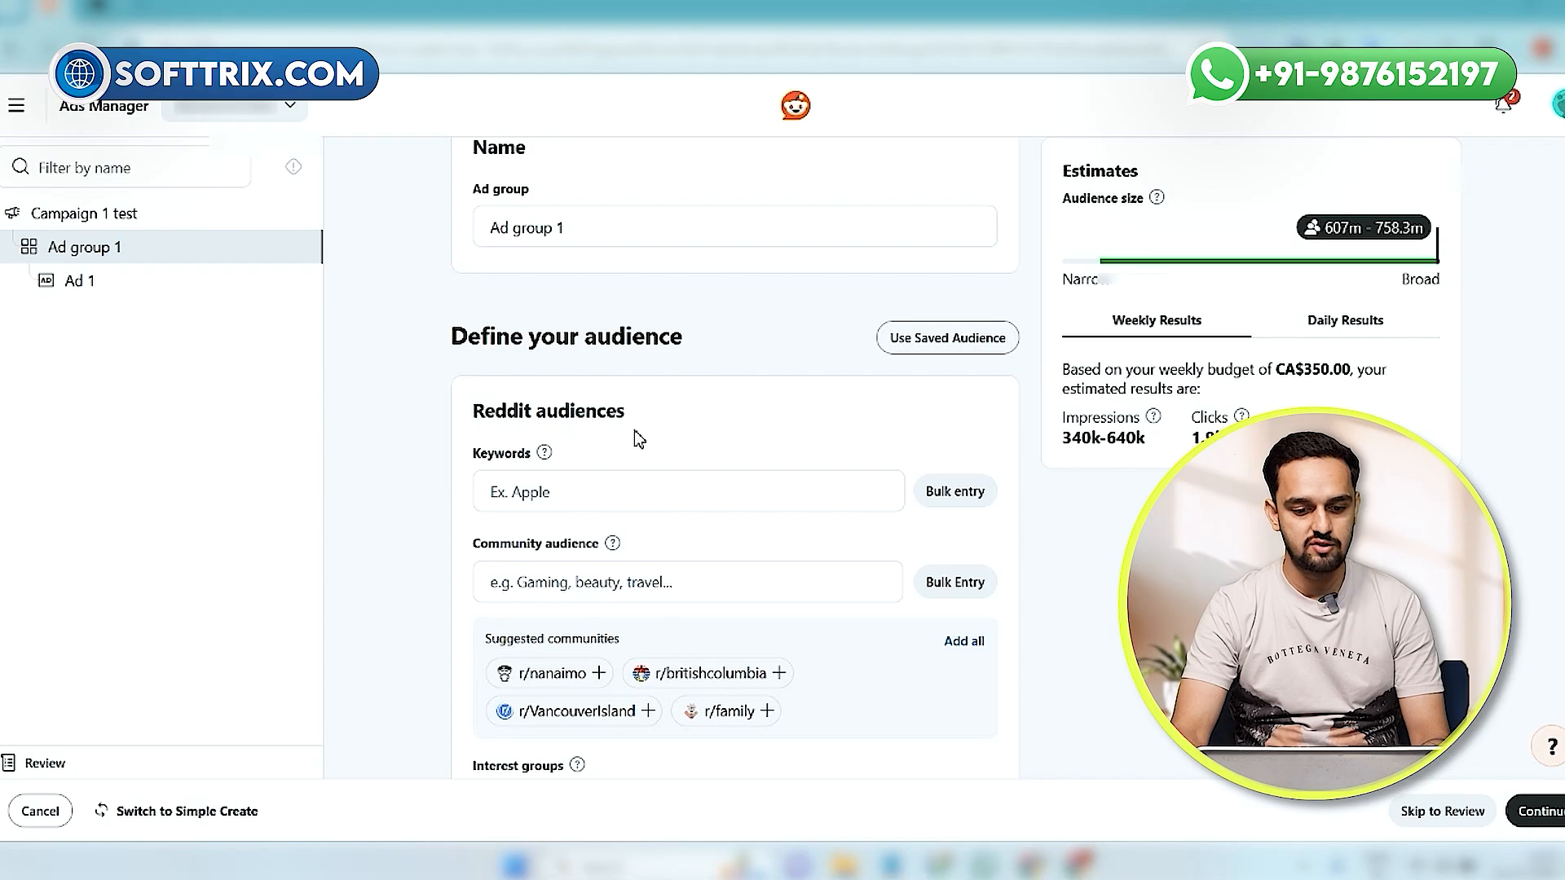
{"action": "left_click", "coordinate": [624, 470]}
{"action": "scroll", "coordinate": [621, 489], "scroll_direction": "down", "scroll_amount": 2}
{"action": "left_click", "coordinate": [547, 394]}
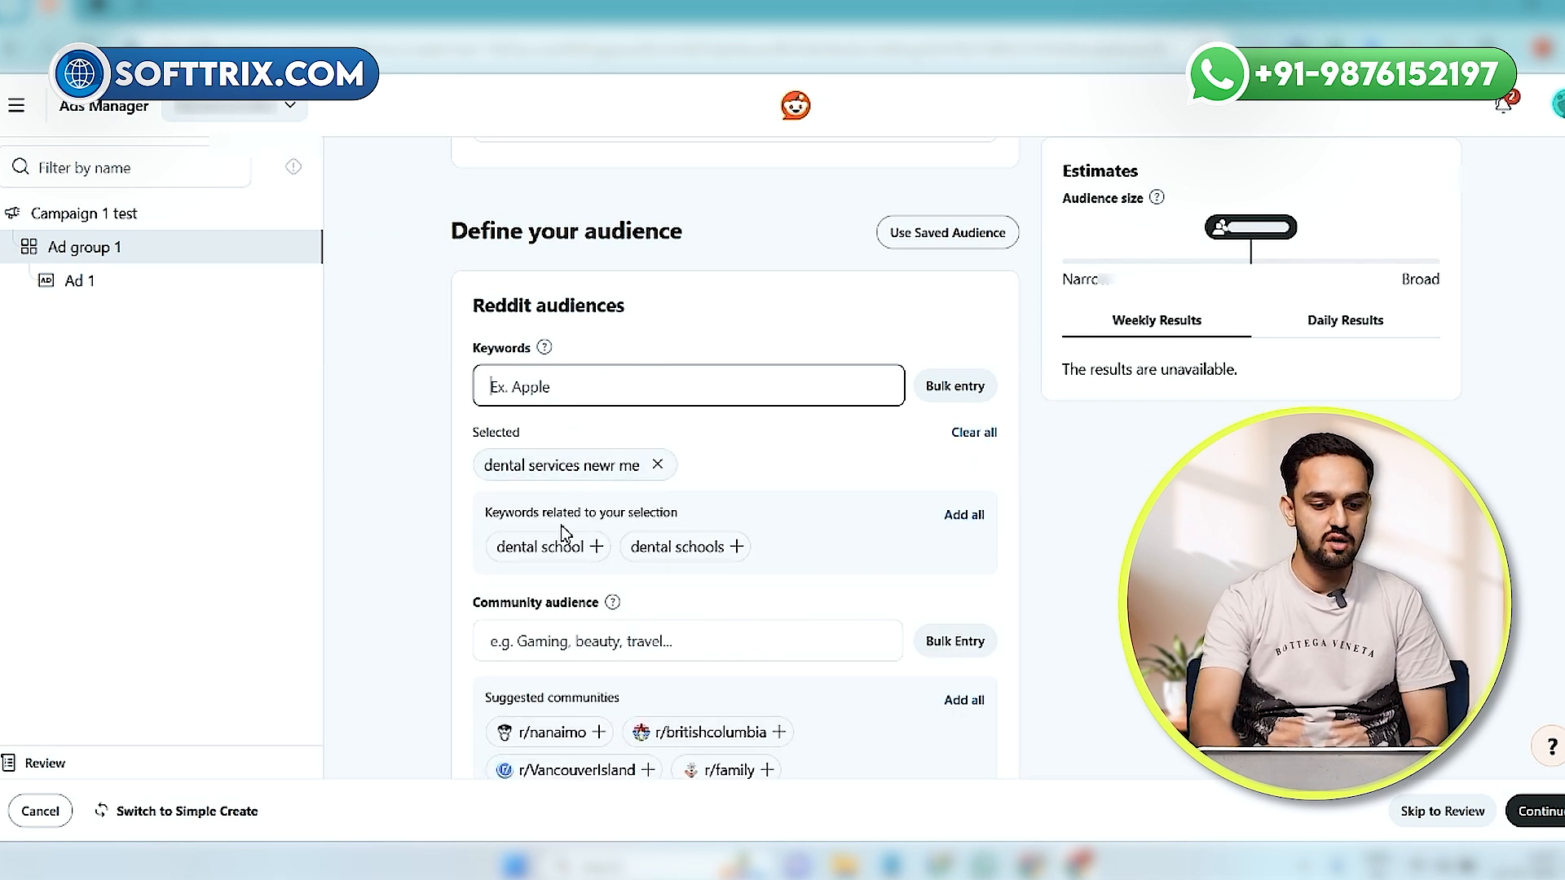
- Add the related keywords "dental school" and "dental schools", plus the whole set of related suggestions from "uni" to "vet school"
{"action": "mouse_move", "coordinate": [551, 559]}
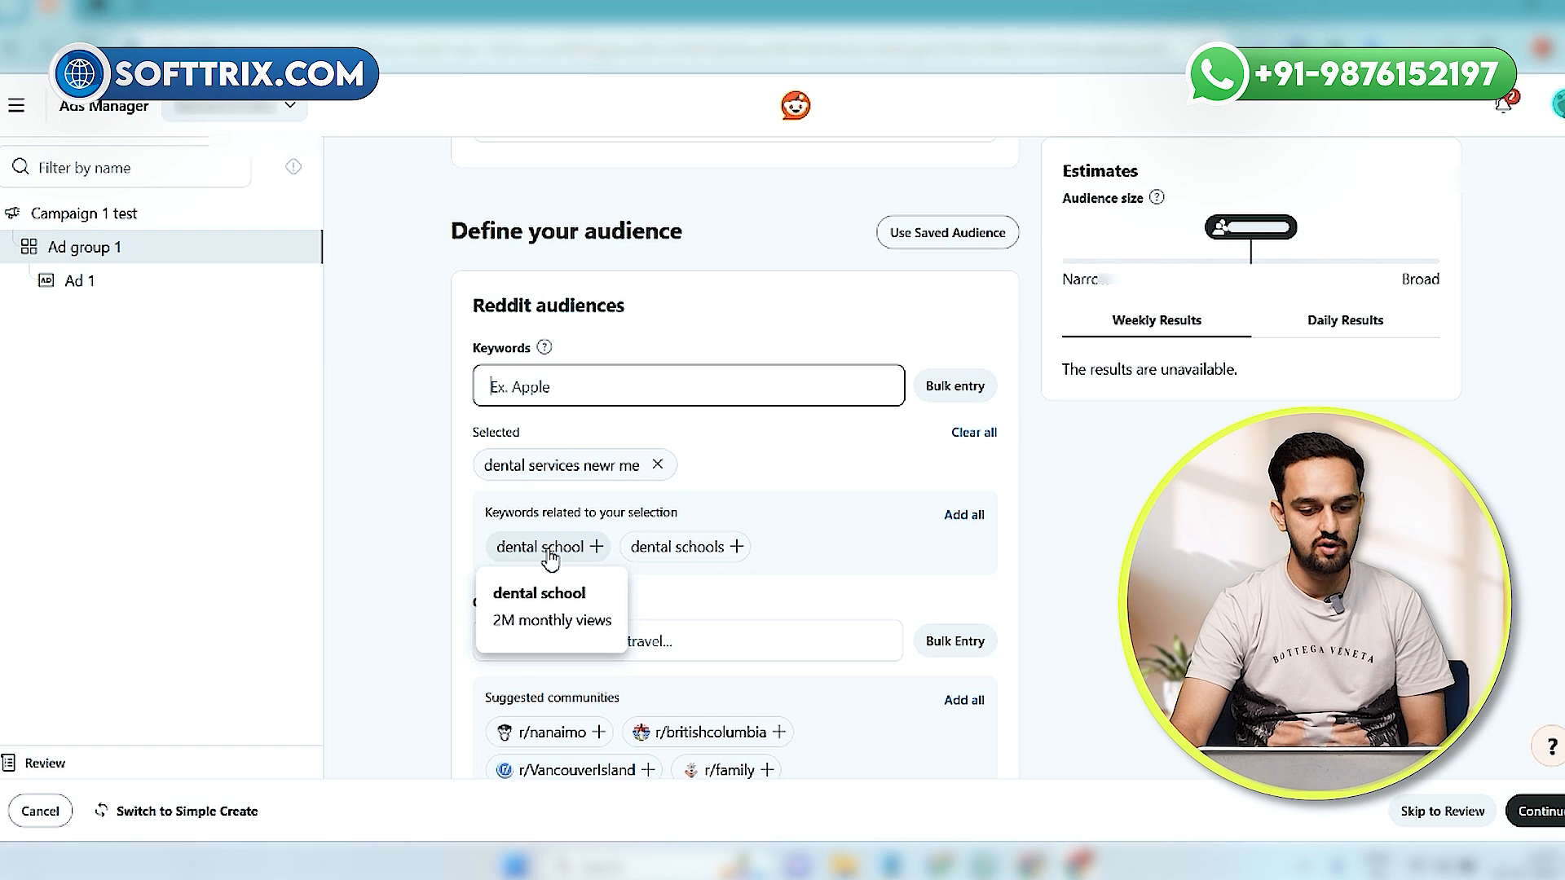
{"action": "left_click", "coordinate": [551, 559]}
{"action": "left_click", "coordinate": [595, 551]}
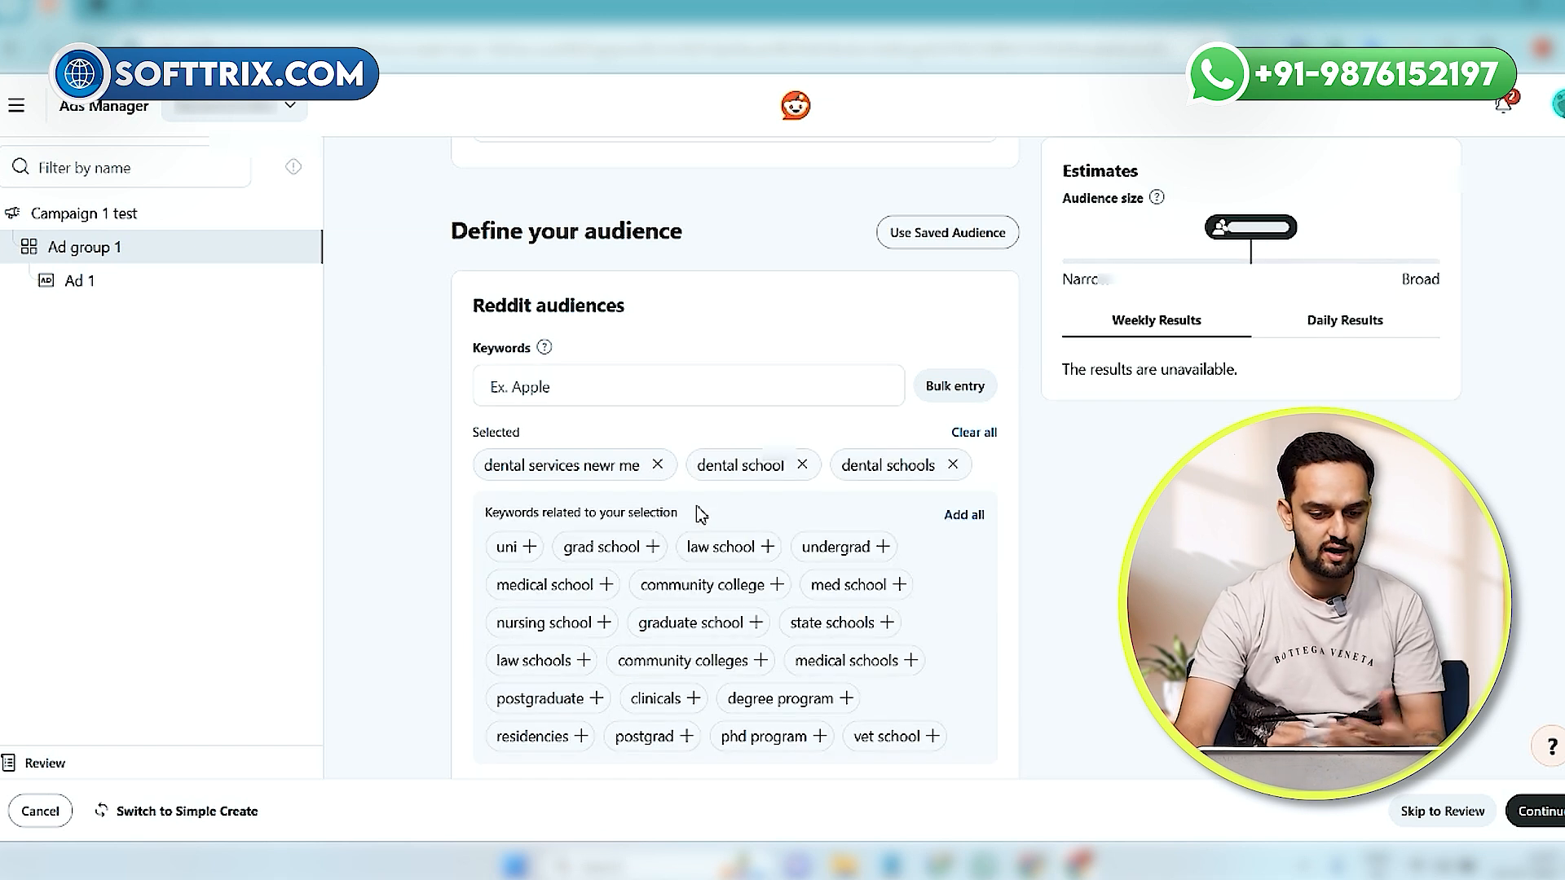
{"action": "scroll", "coordinate": [624, 562], "scroll_direction": "down", "scroll_amount": 3}
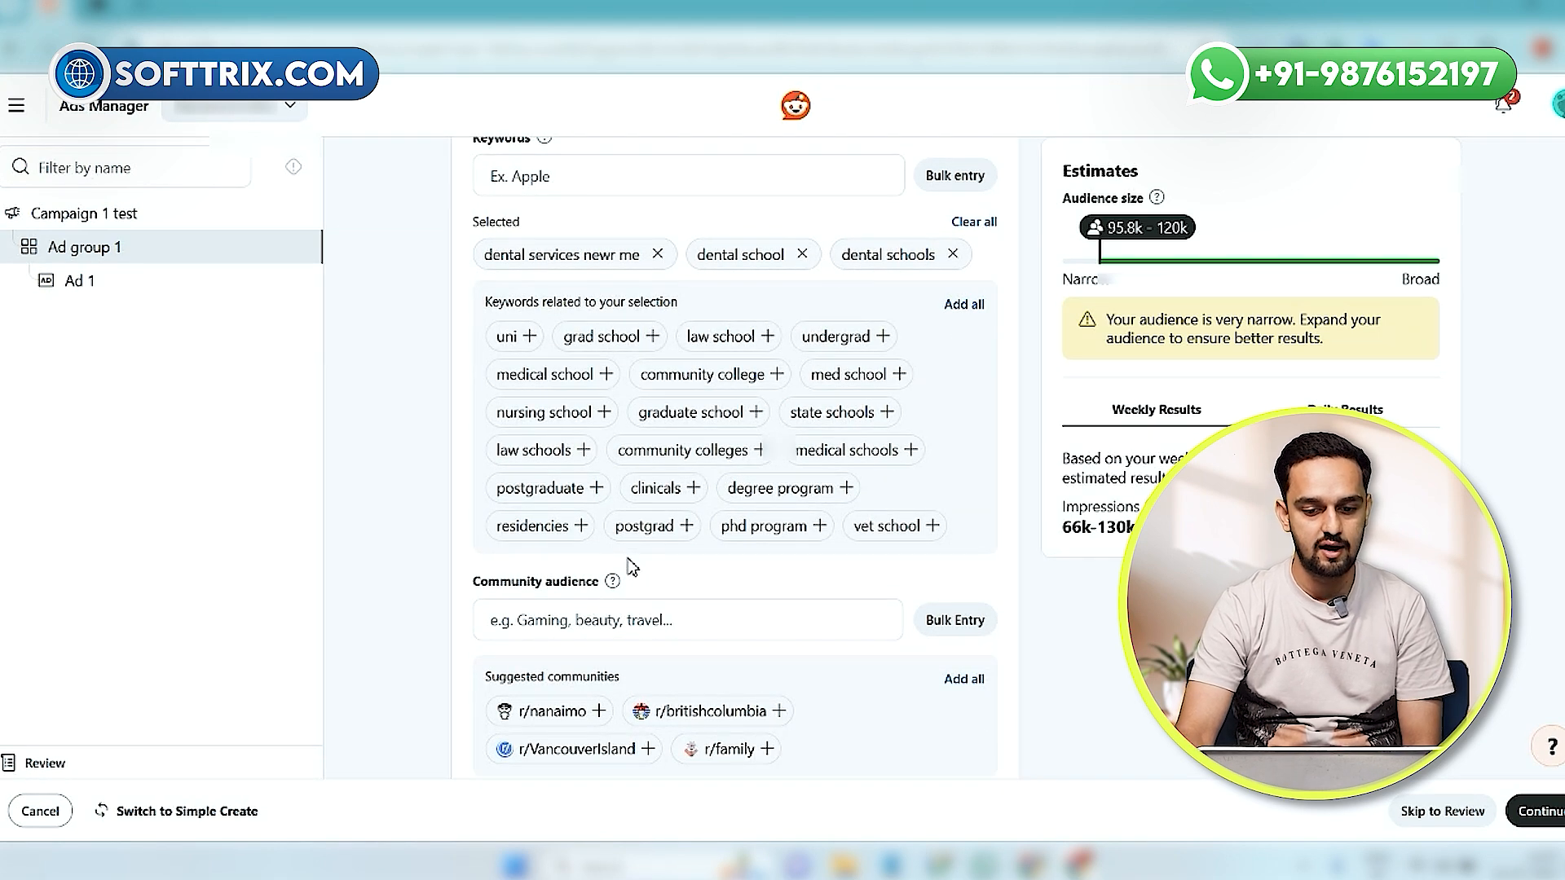
{"action": "left_click", "coordinate": [966, 306]}
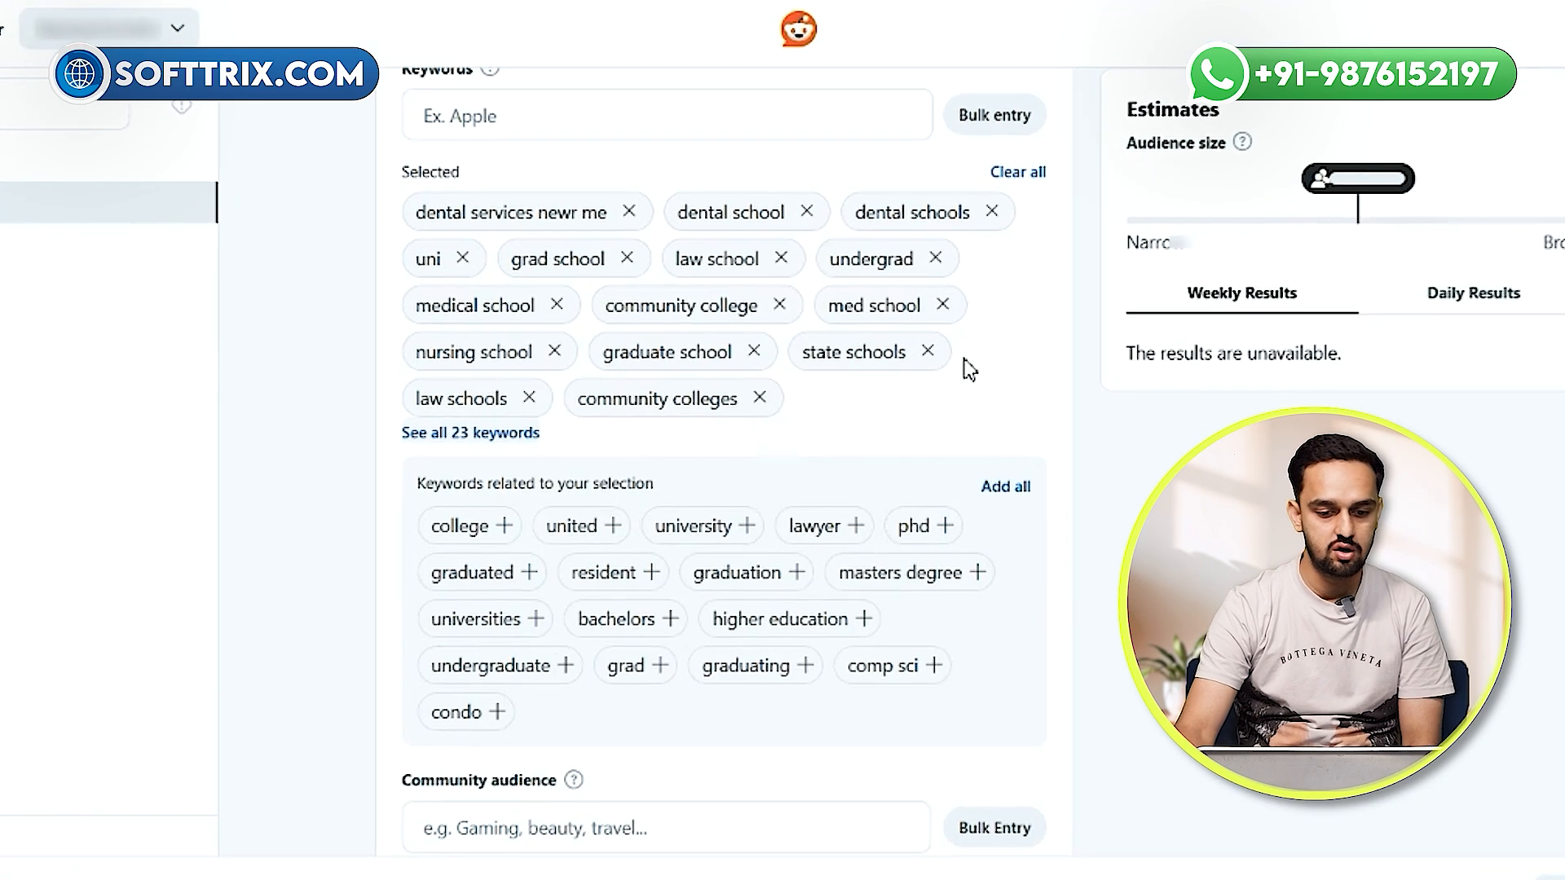
{"action": "scroll", "coordinate": [825, 371], "scroll_direction": "up", "scroll_amount": 3}
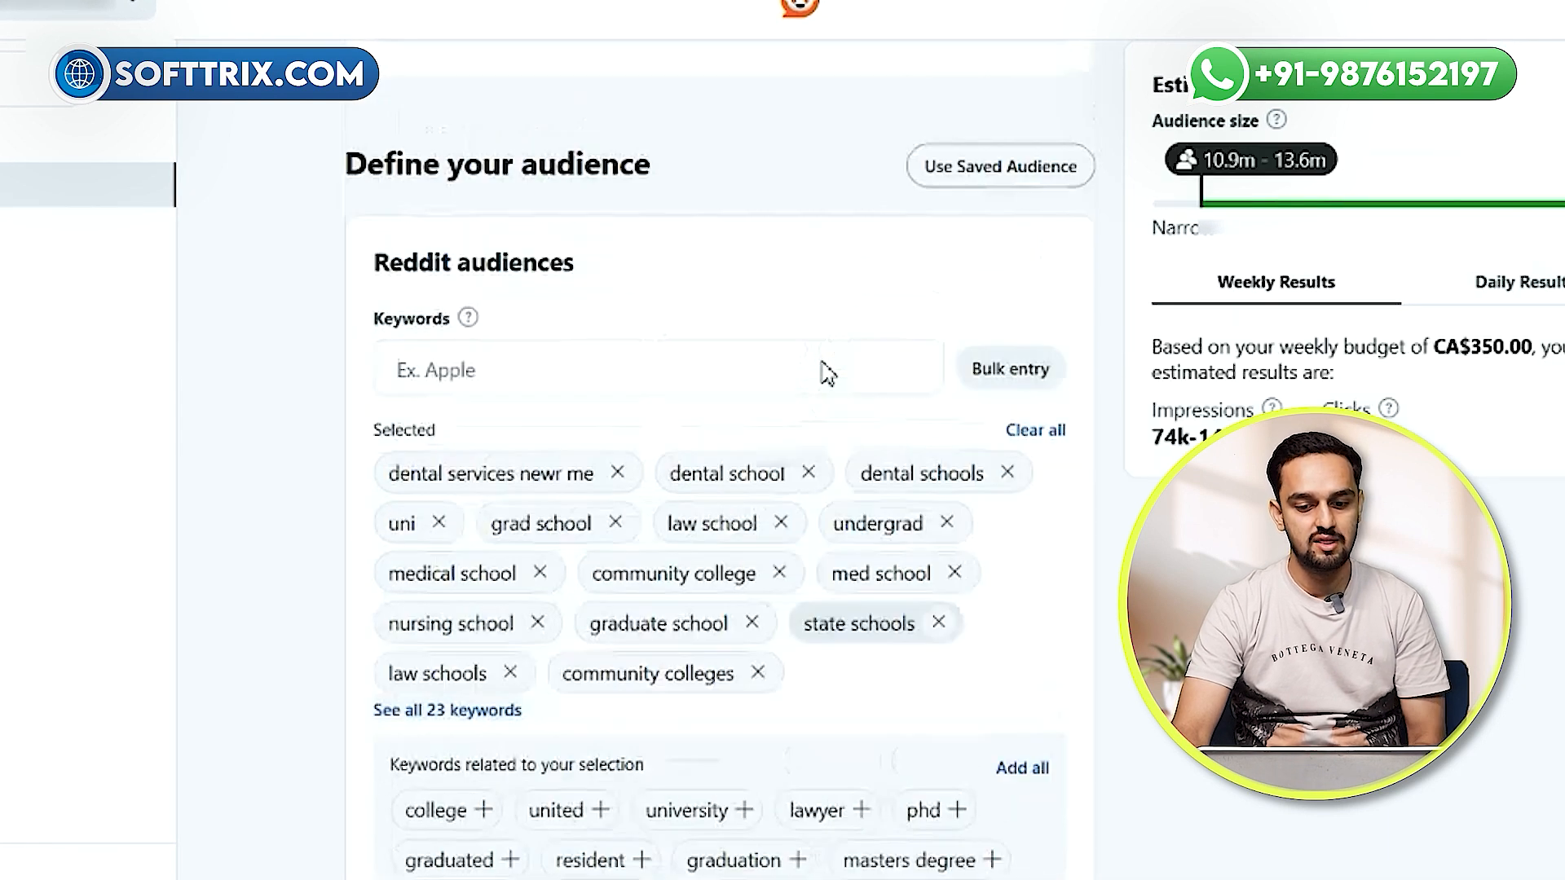
{"action": "scroll", "coordinate": [825, 371], "scroll_direction": "down", "scroll_amount": 3}
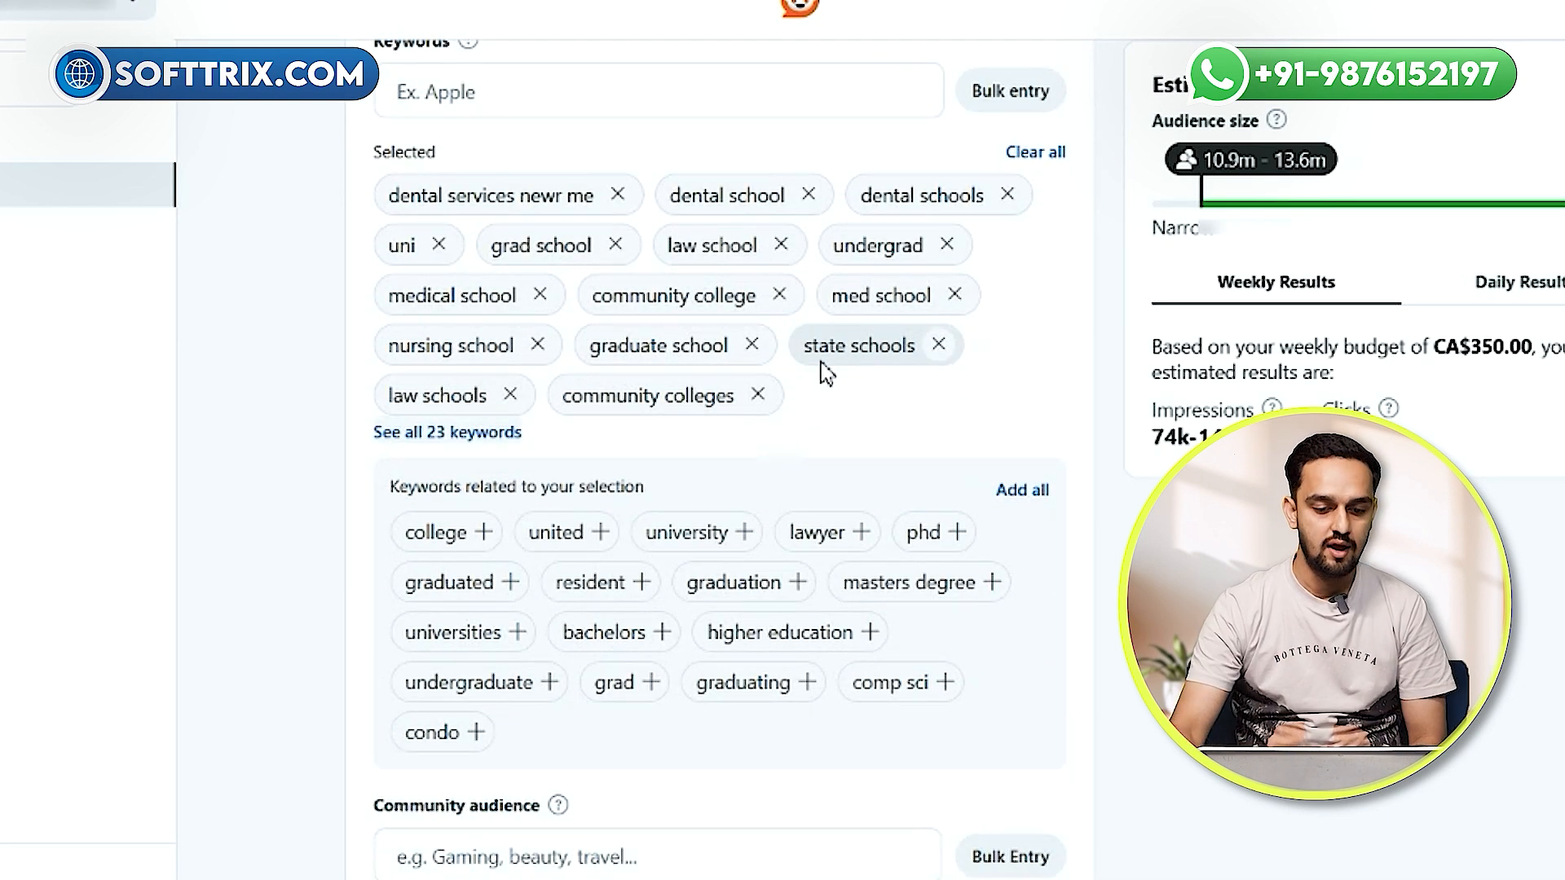
- Add the r/movies community from the listed communities to the ad group's community audience
{"action": "scroll", "coordinate": [815, 387], "scroll_direction": "down", "scroll_amount": 6}
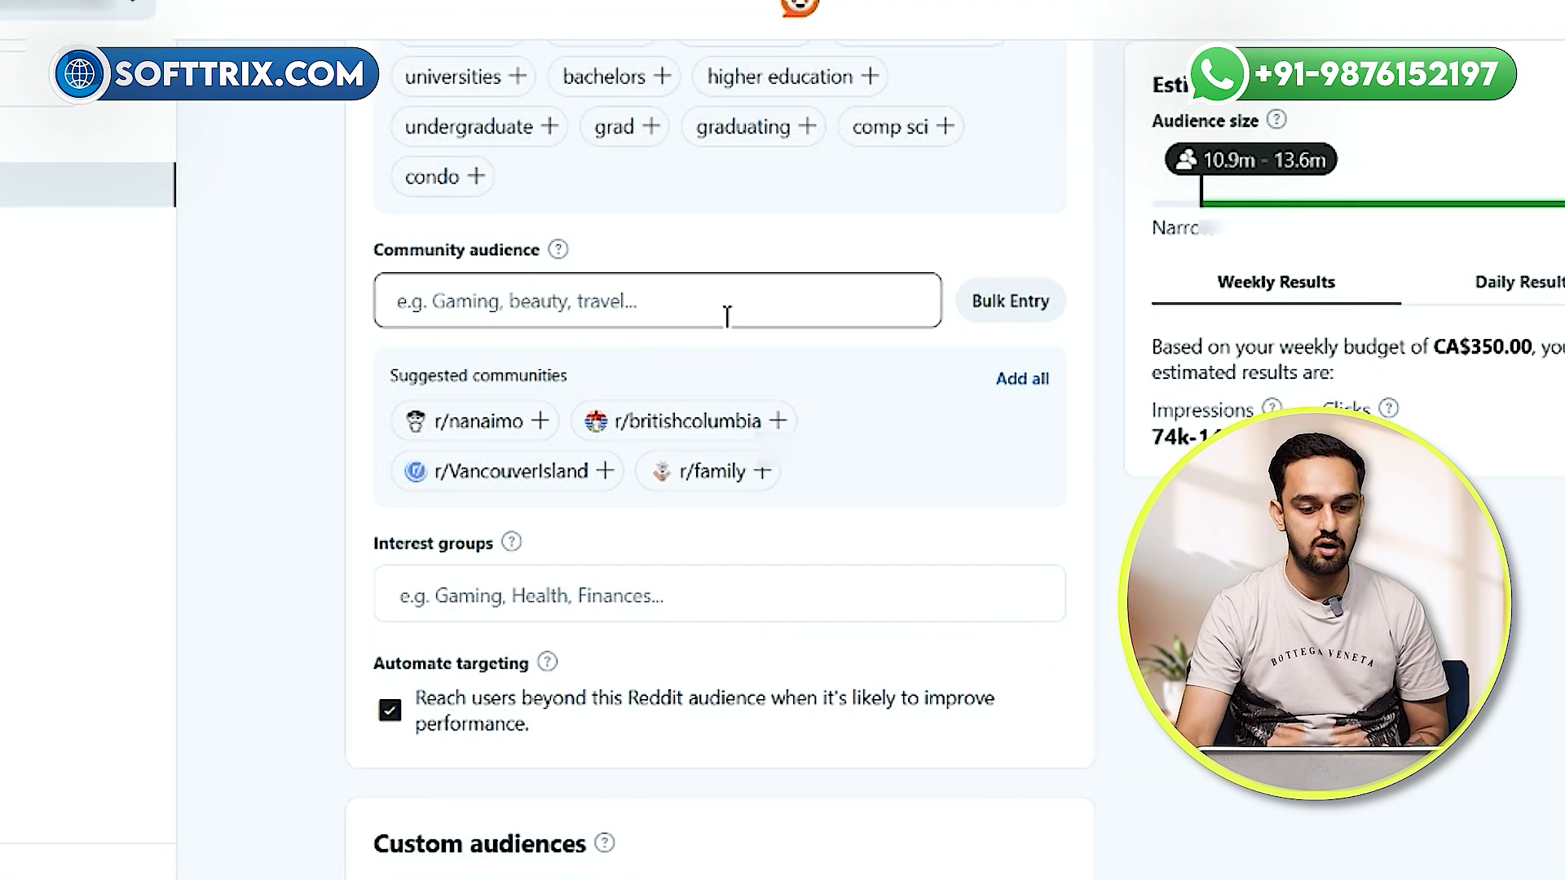
{"action": "left_click", "coordinate": [727, 316]}
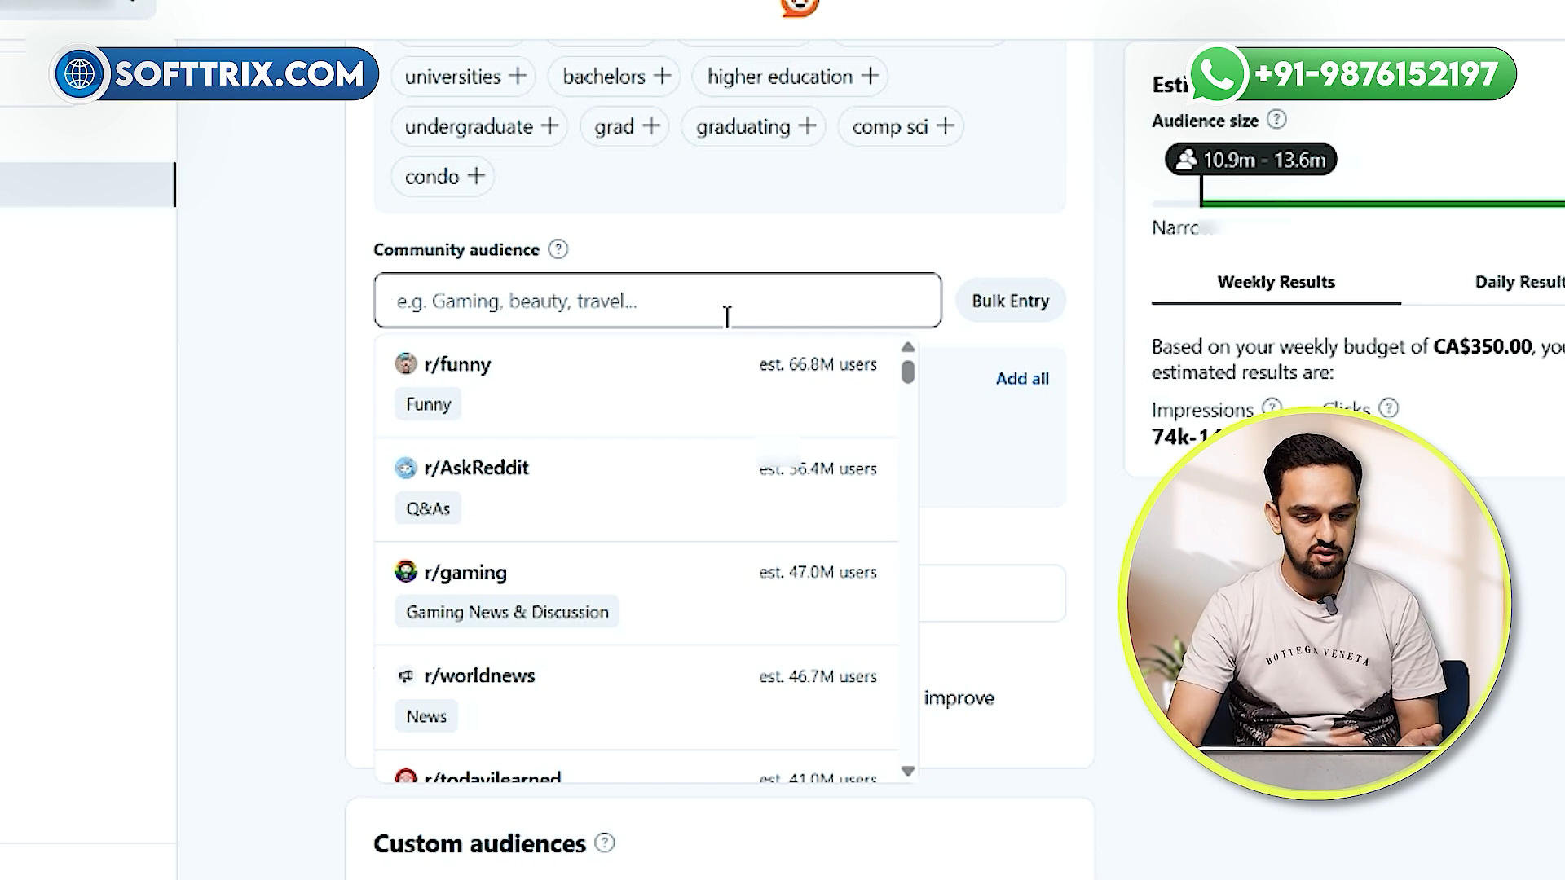
{"action": "scroll", "coordinate": [601, 480], "scroll_direction": "down", "scroll_amount": 3}
{"action": "scroll", "coordinate": [600, 477], "scroll_direction": "down", "scroll_amount": 2}
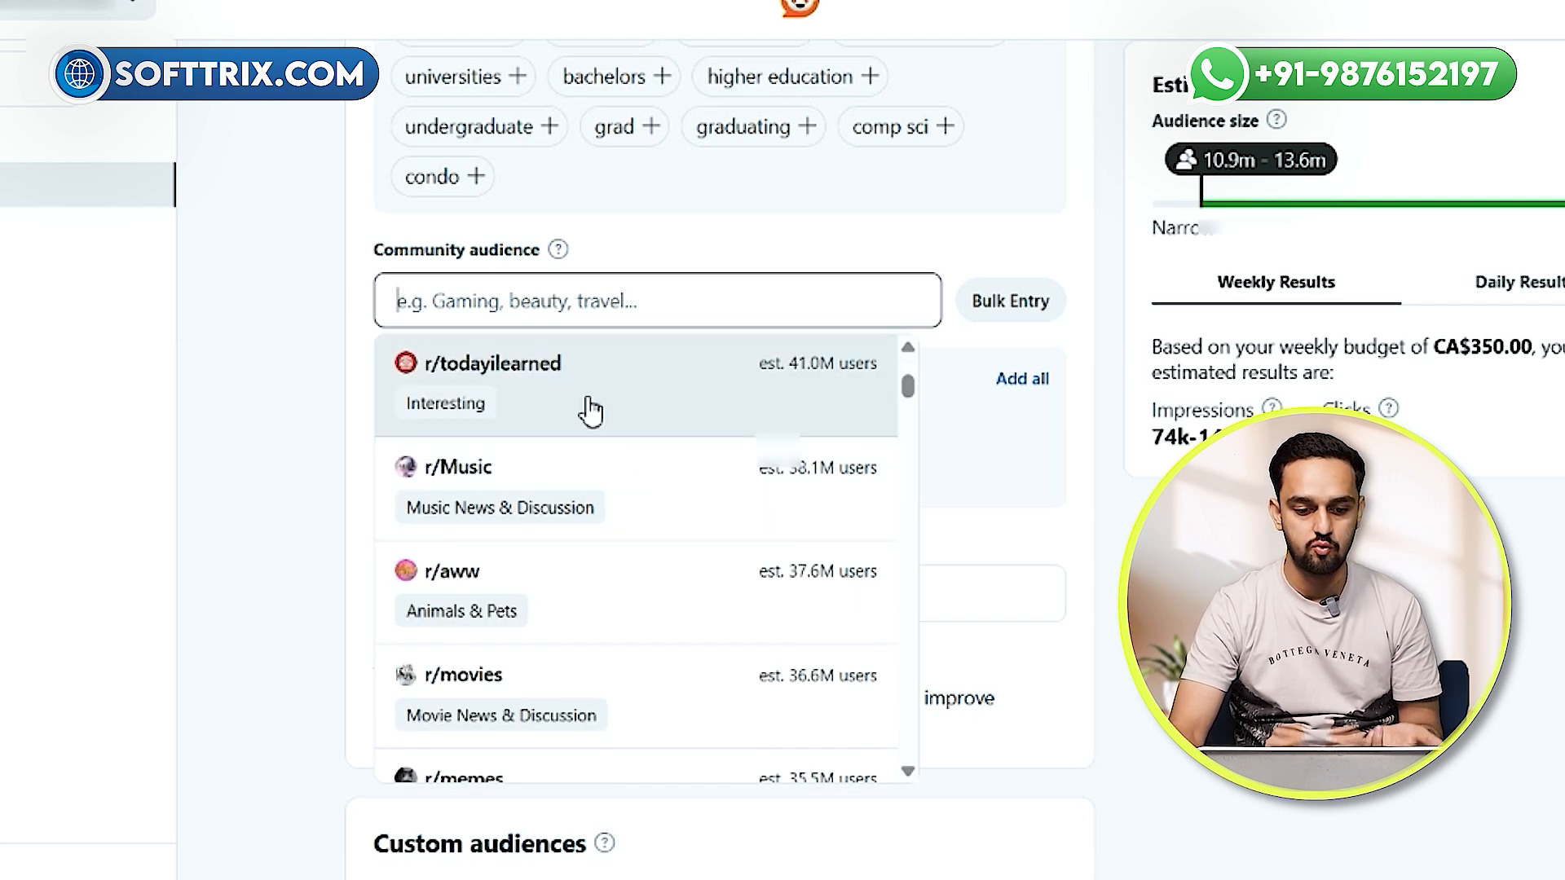
{"action": "scroll", "coordinate": [583, 408], "scroll_direction": "down", "scroll_amount": 2}
{"action": "left_click", "coordinate": [572, 548]}
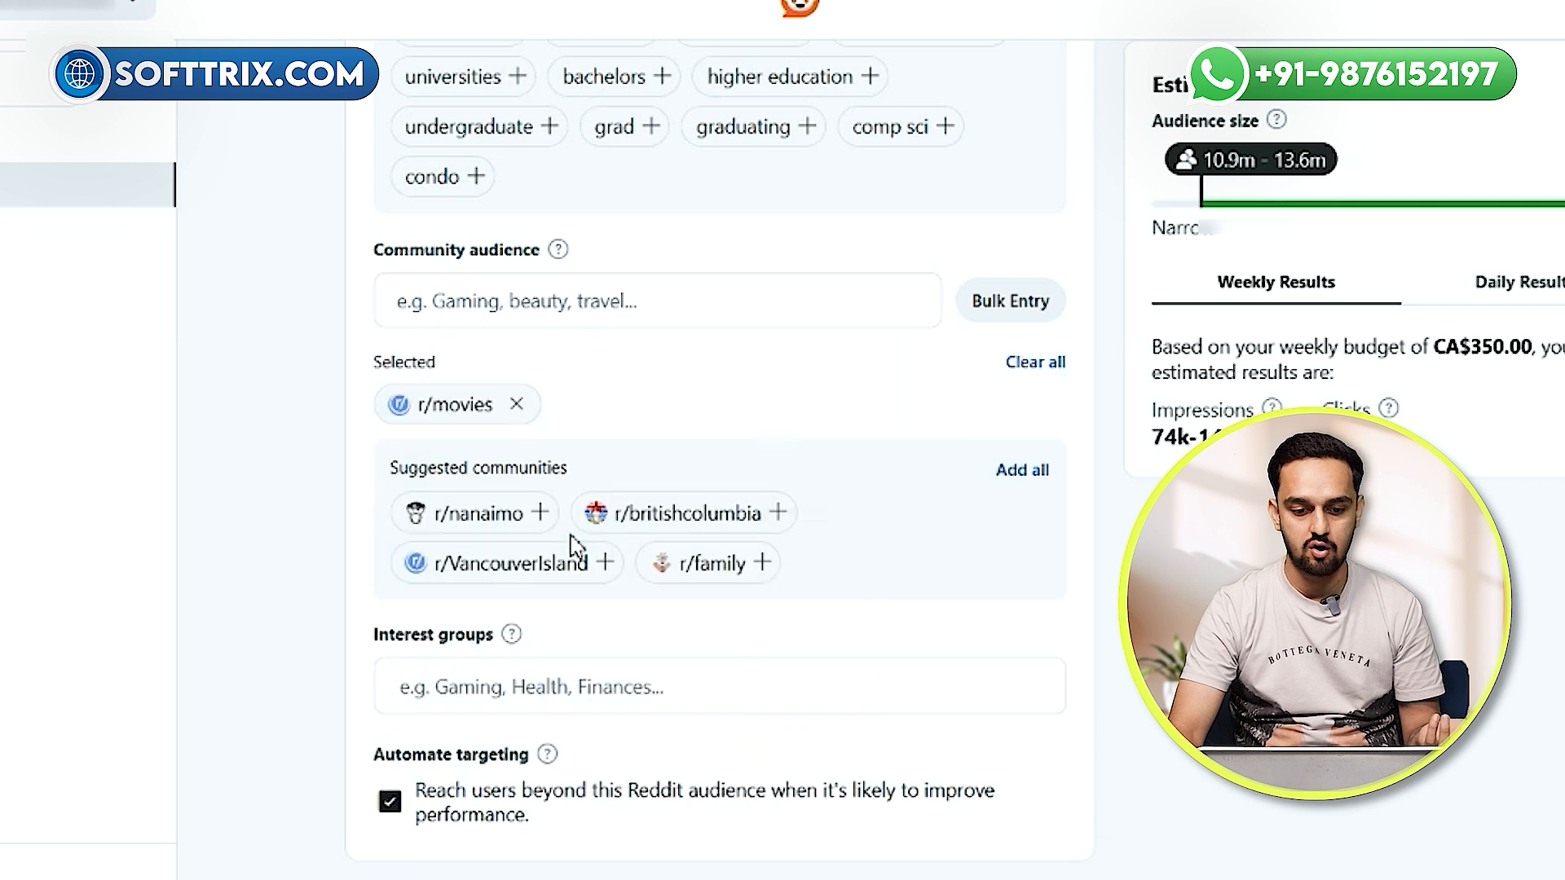
- Search the communities for "dental" and add r/DentalSchool to the community audience
{"action": "left_click", "coordinate": [585, 302]}
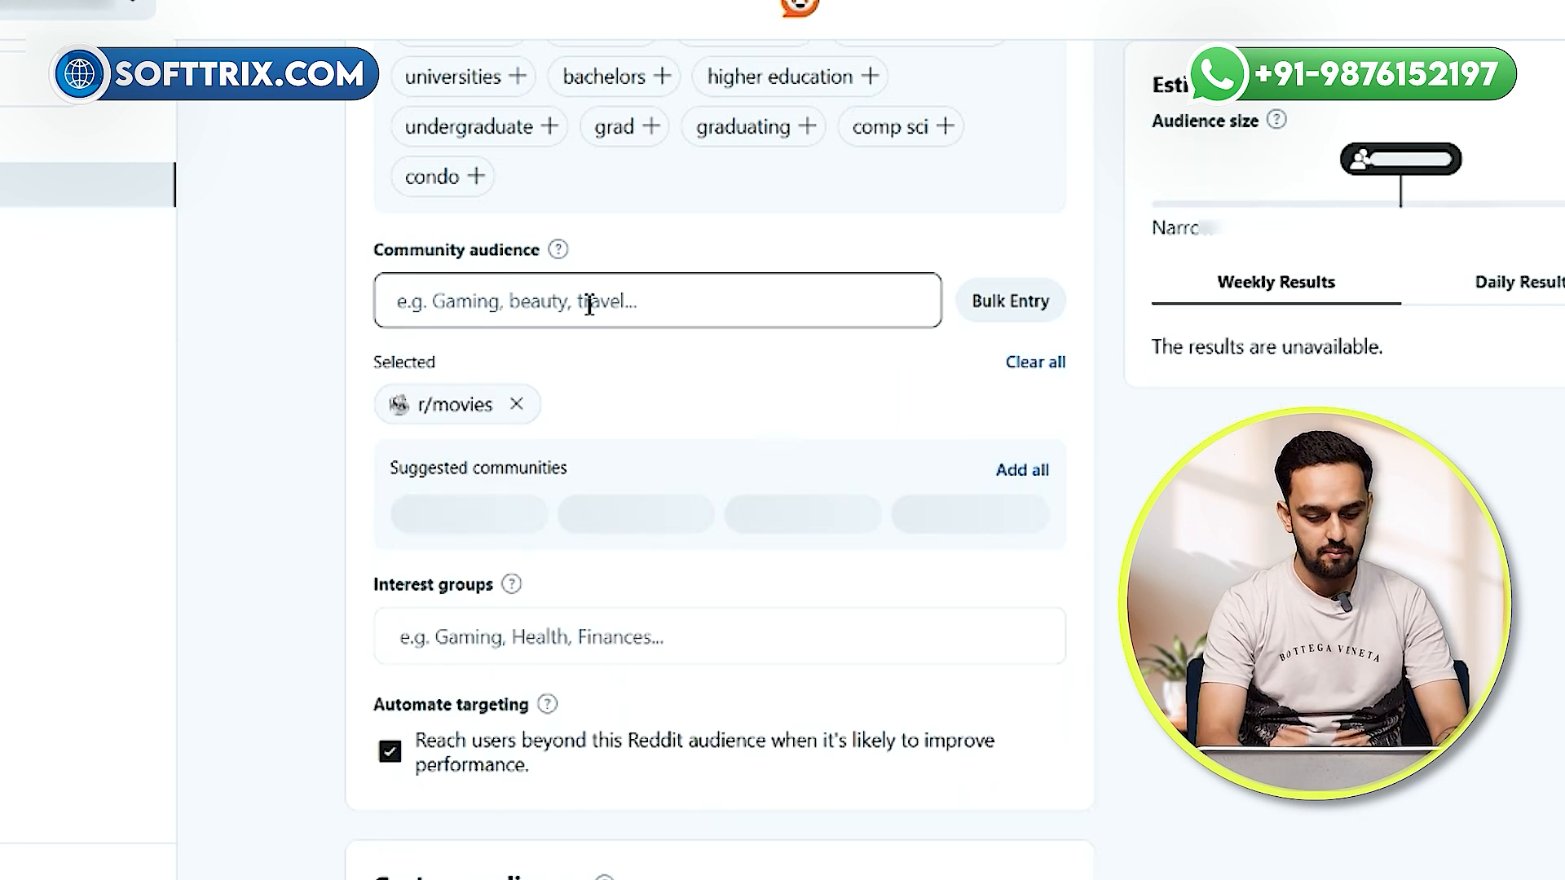
{"action": "type", "text": "dental"}
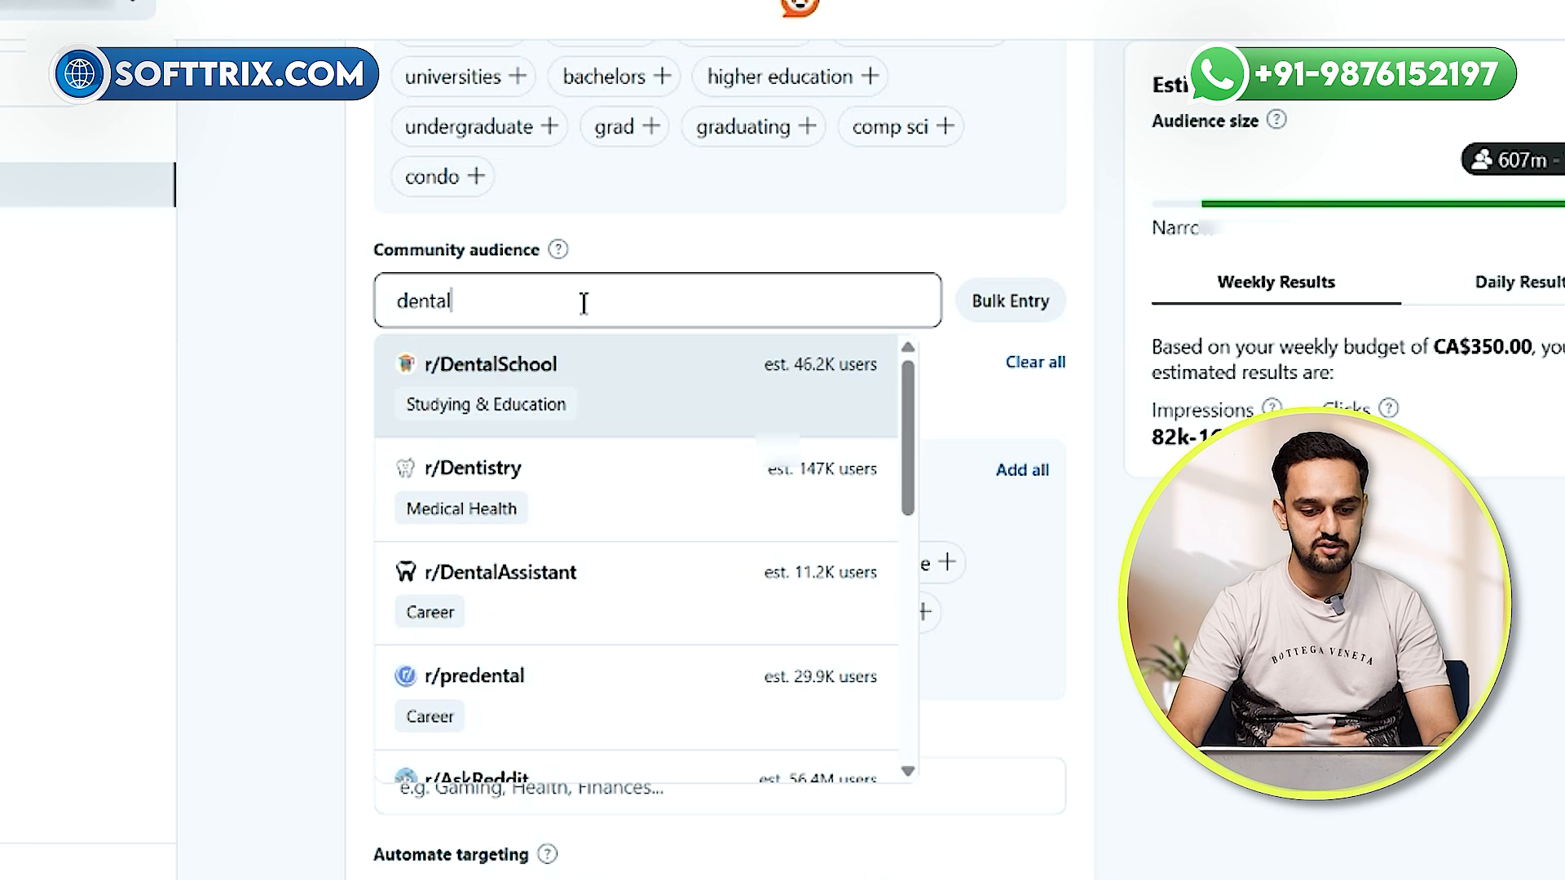
{"action": "key", "text": "Return"}
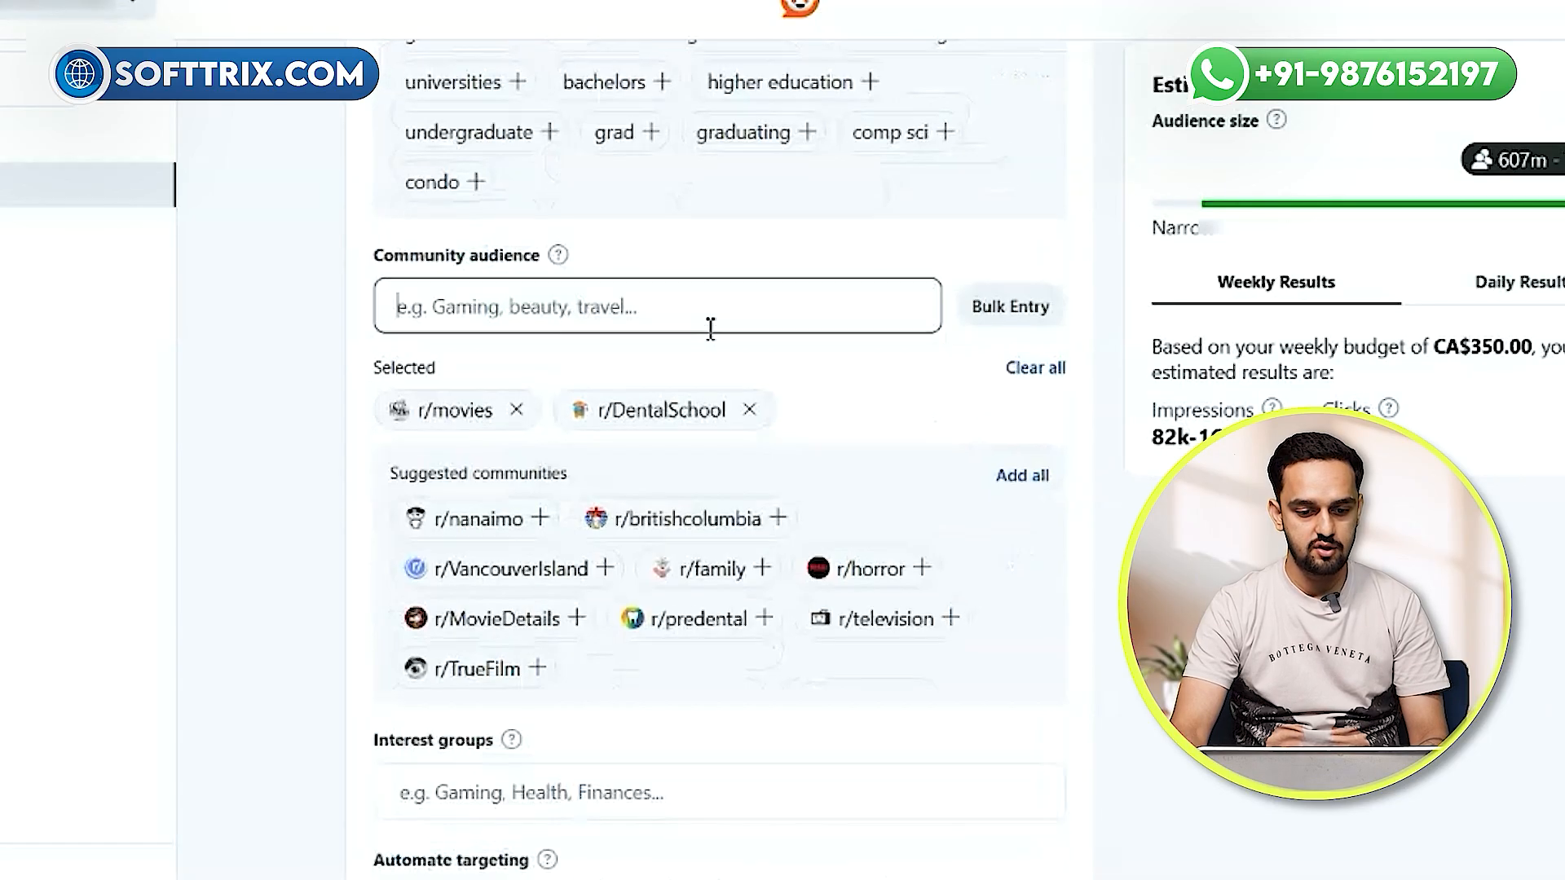
- Add Family & Relationships and Style & Fashion as interest groups for the ad group's Reddit audience
{"action": "scroll", "coordinate": [710, 328], "scroll_direction": "down", "scroll_amount": 7}
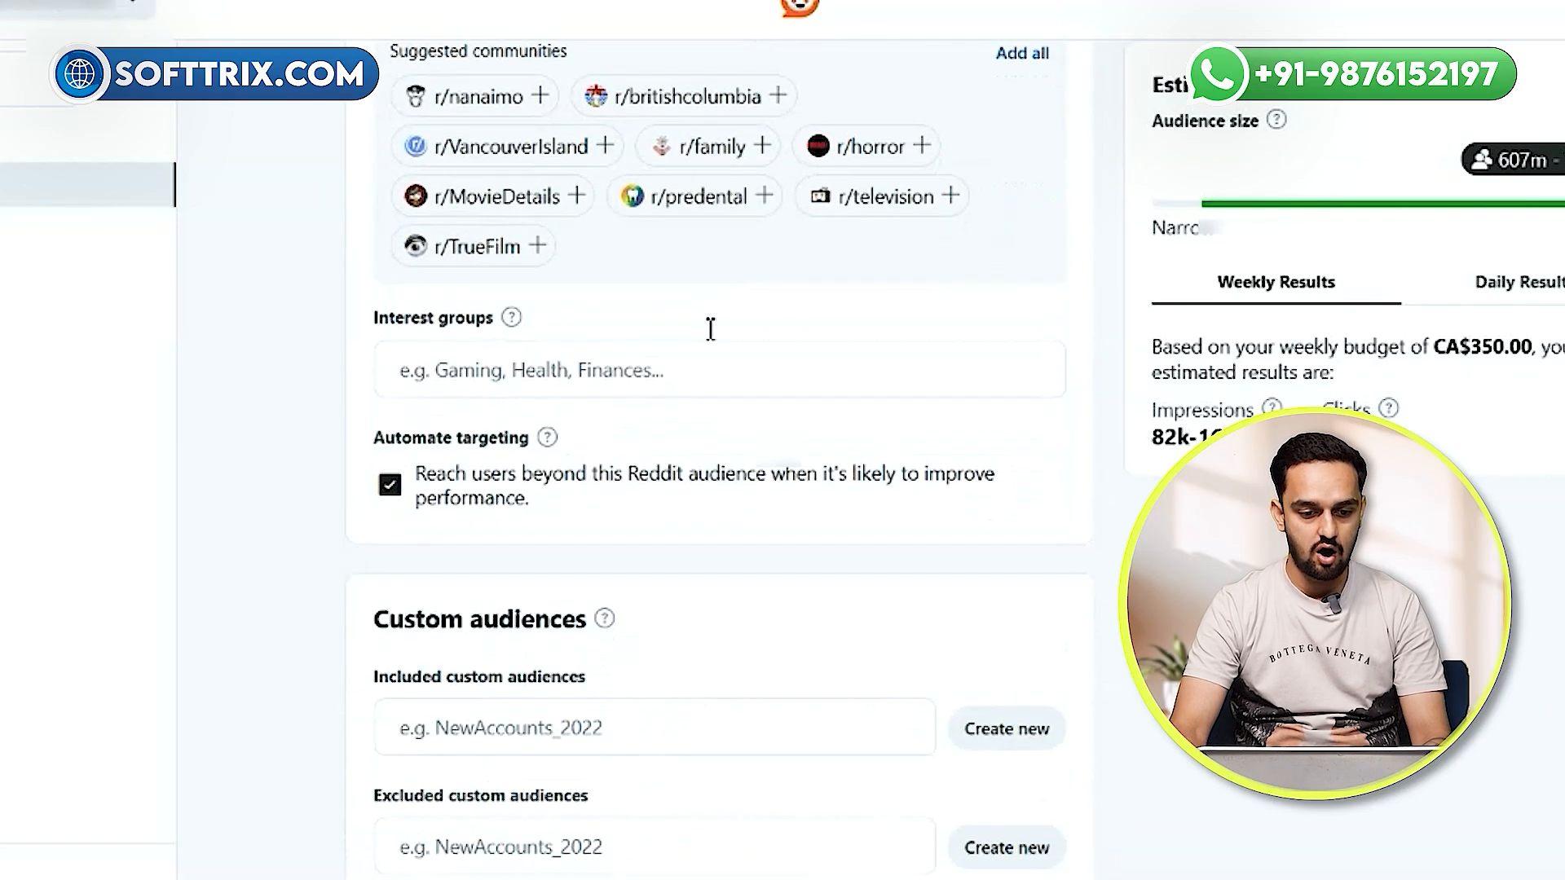
{"action": "left_click", "coordinate": [593, 253]}
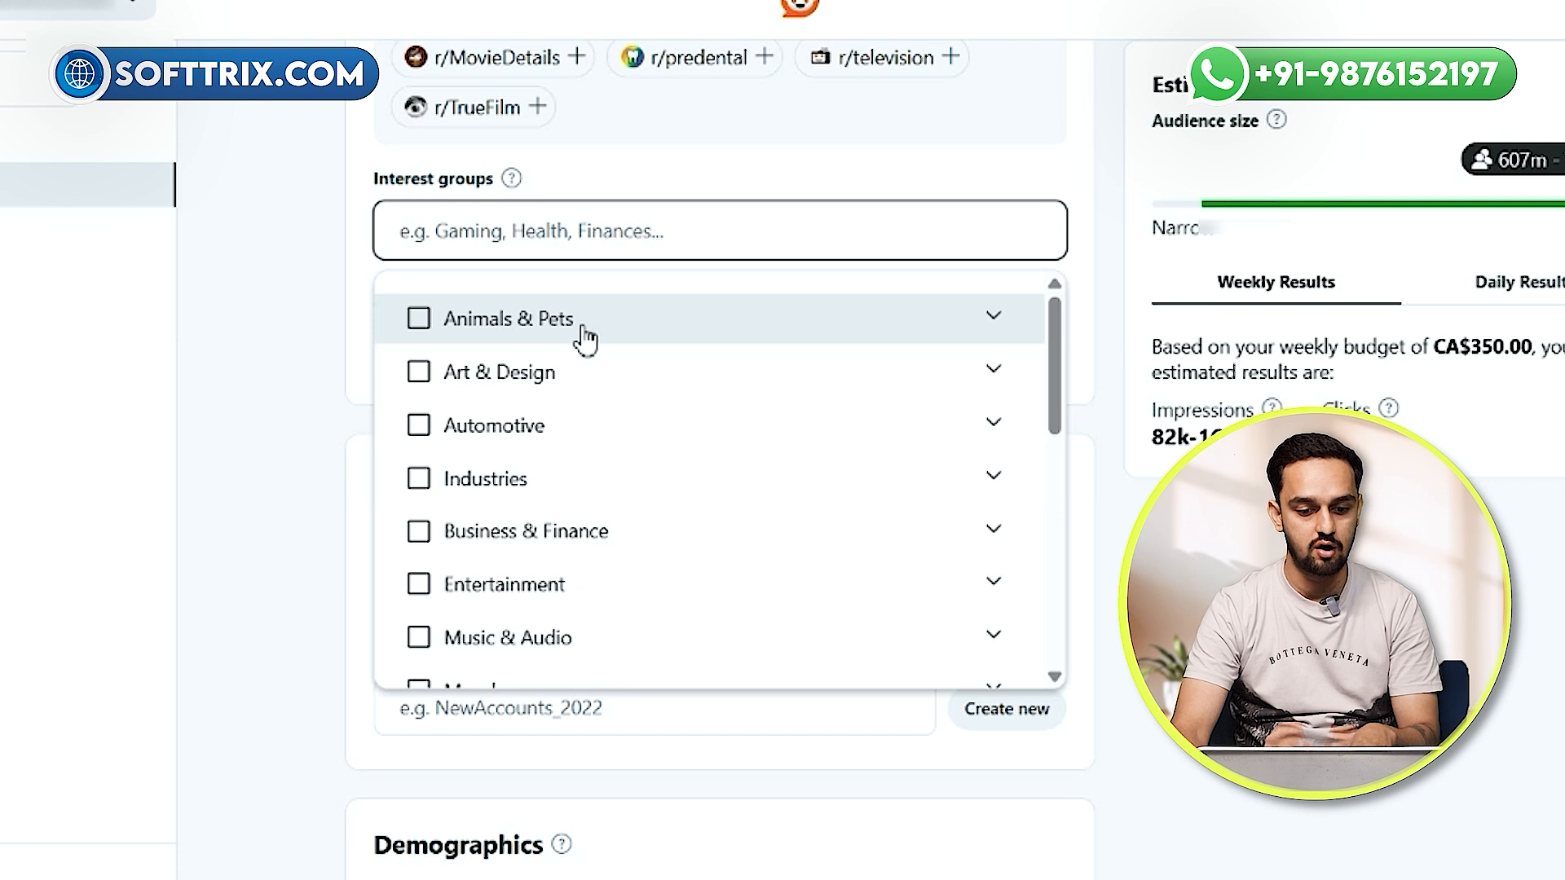
{"action": "scroll", "coordinate": [585, 334], "scroll_direction": "down", "scroll_amount": 6}
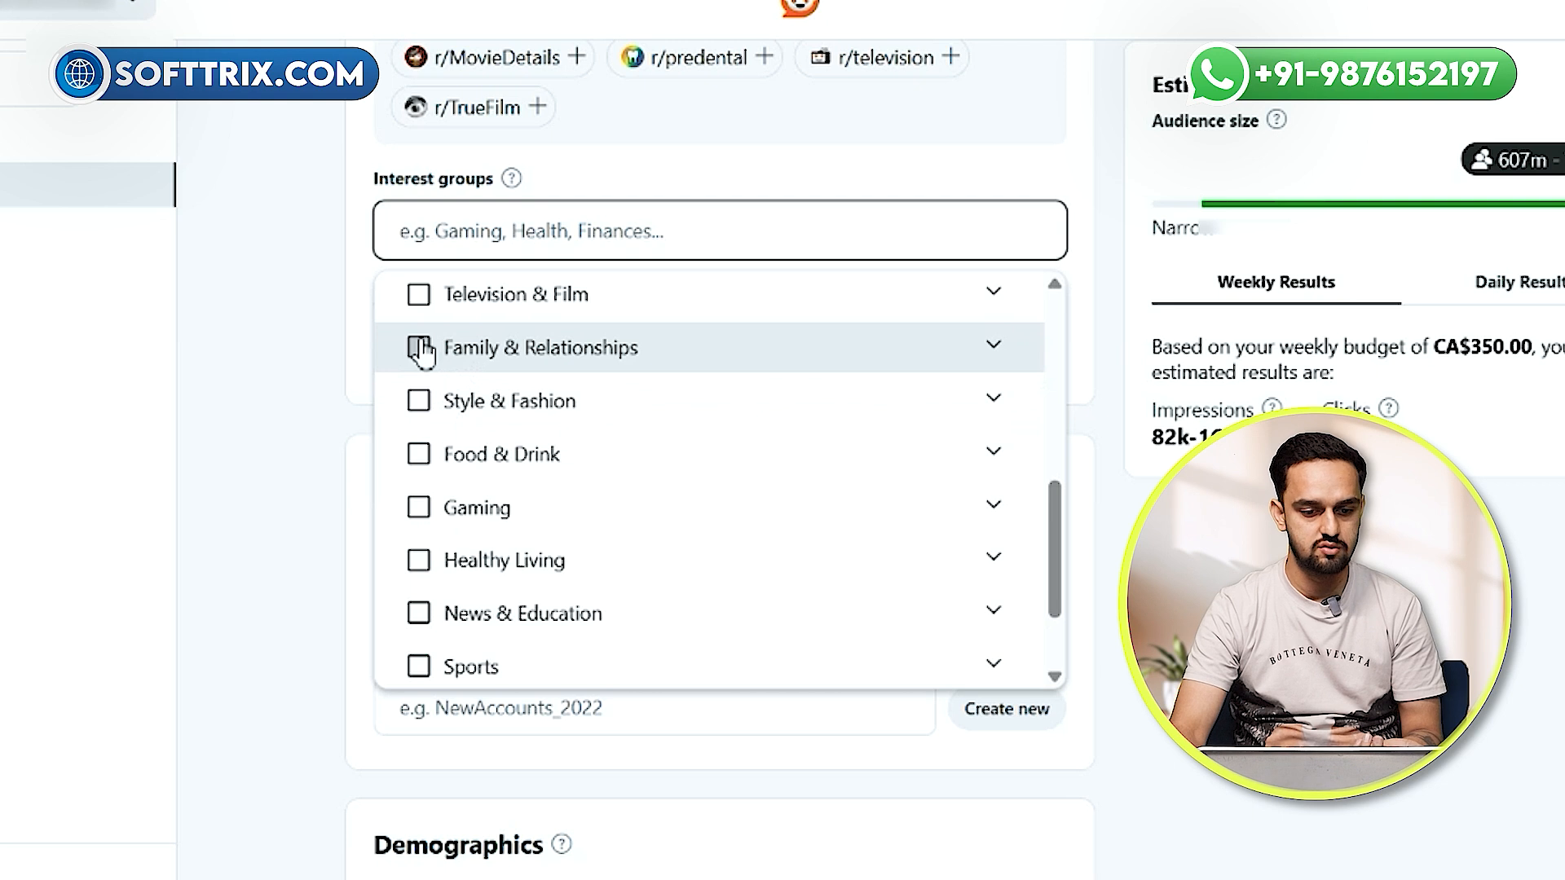
{"action": "left_click", "coordinate": [420, 349]}
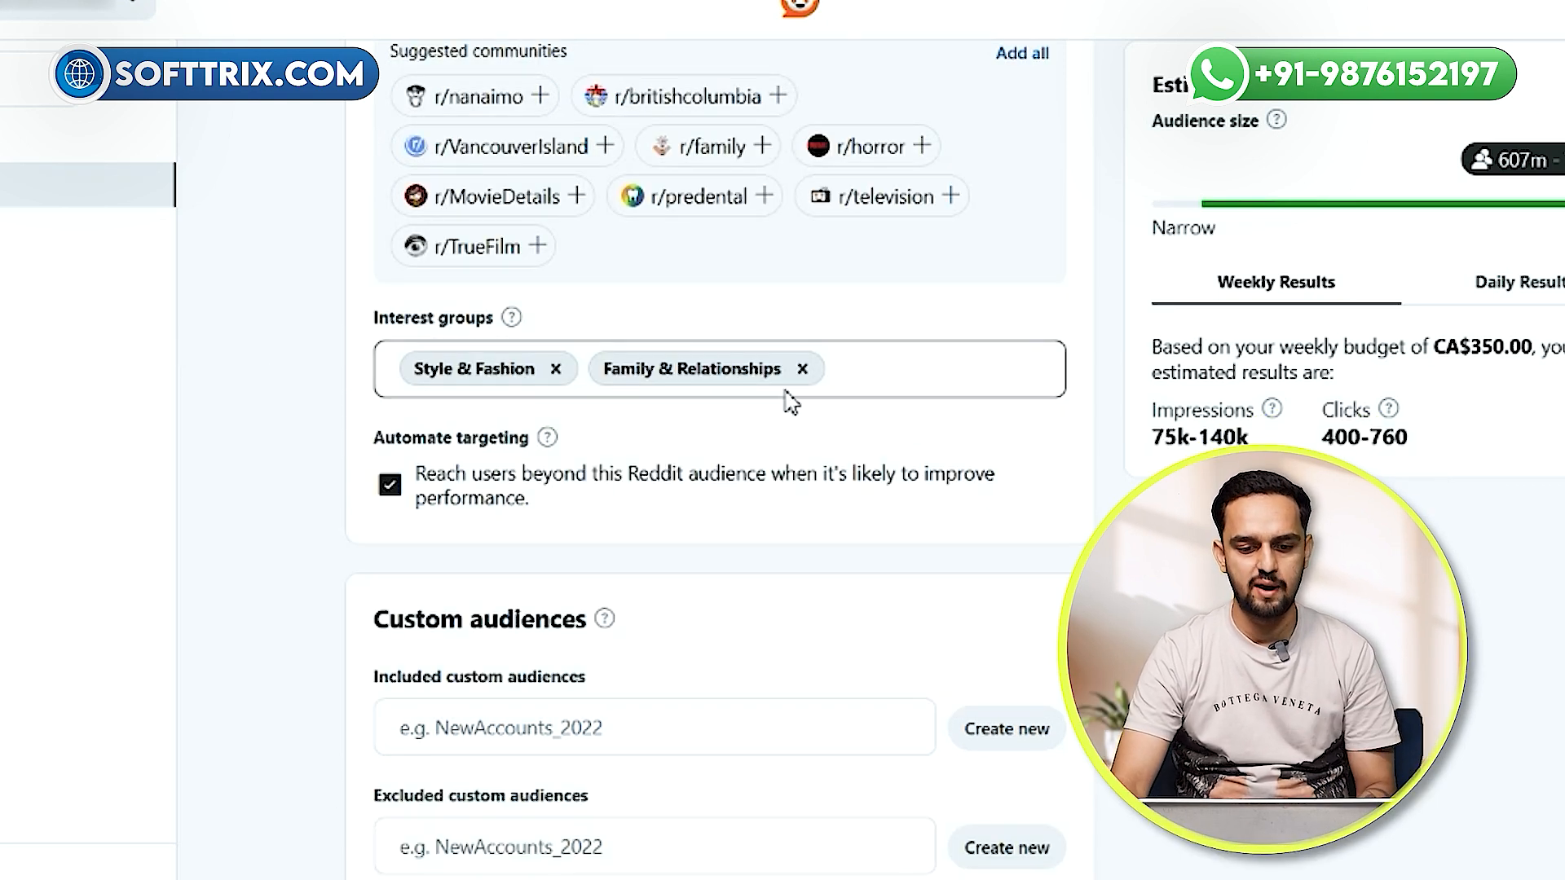
{"action": "left_click", "coordinate": [882, 378]}
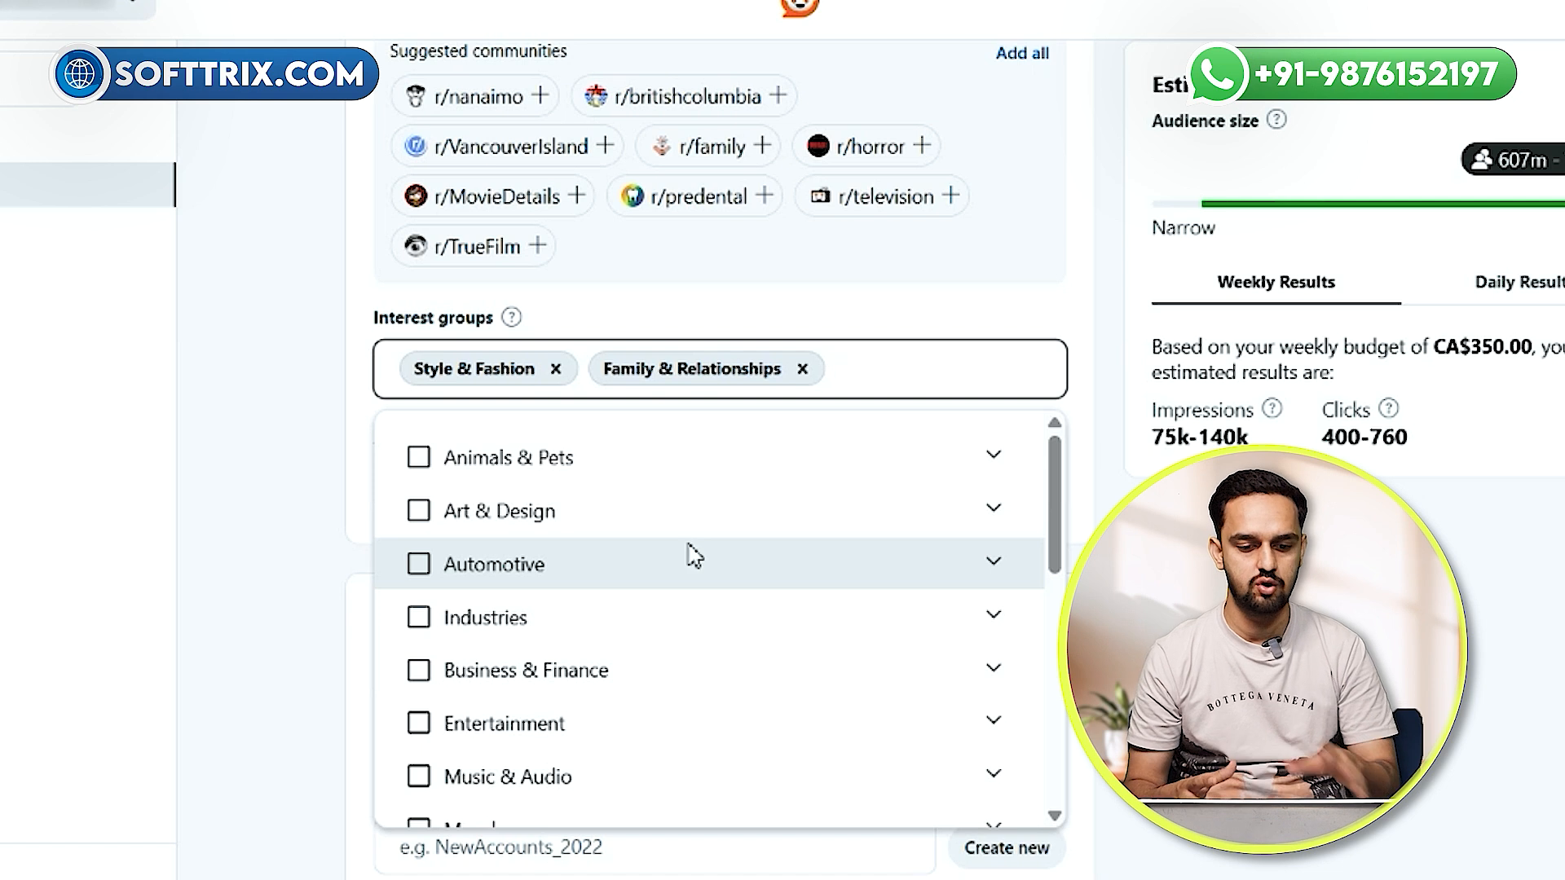
{"action": "scroll", "coordinate": [696, 554], "scroll_direction": "down", "scroll_amount": 3}
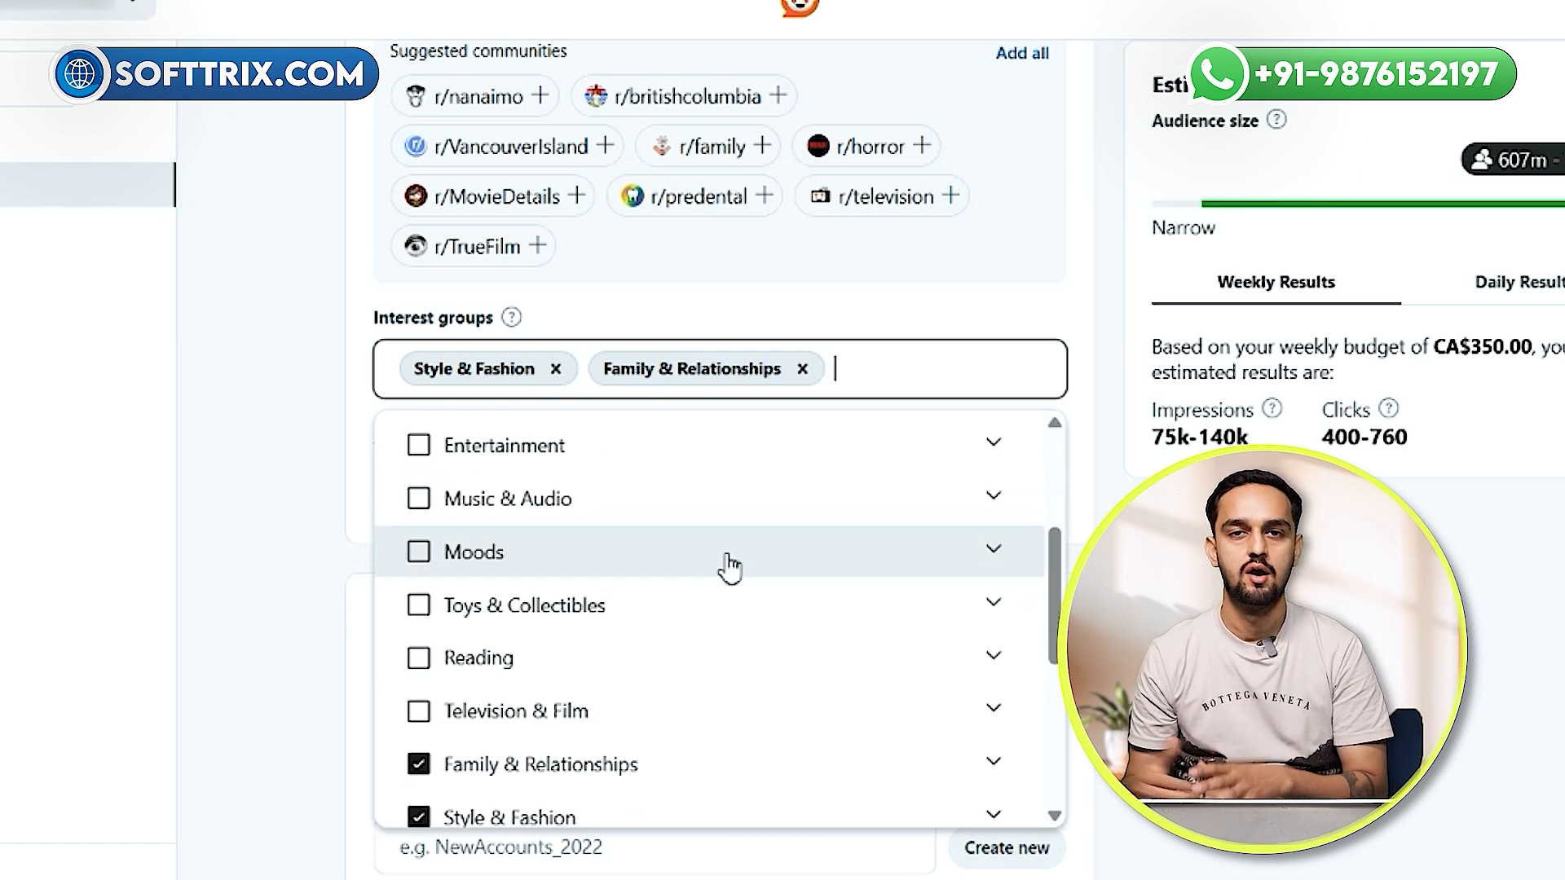
{"action": "left_click", "coordinate": [329, 465]}
{"action": "scroll", "coordinate": [507, 499], "scroll_direction": "down", "scroll_amount": 2}
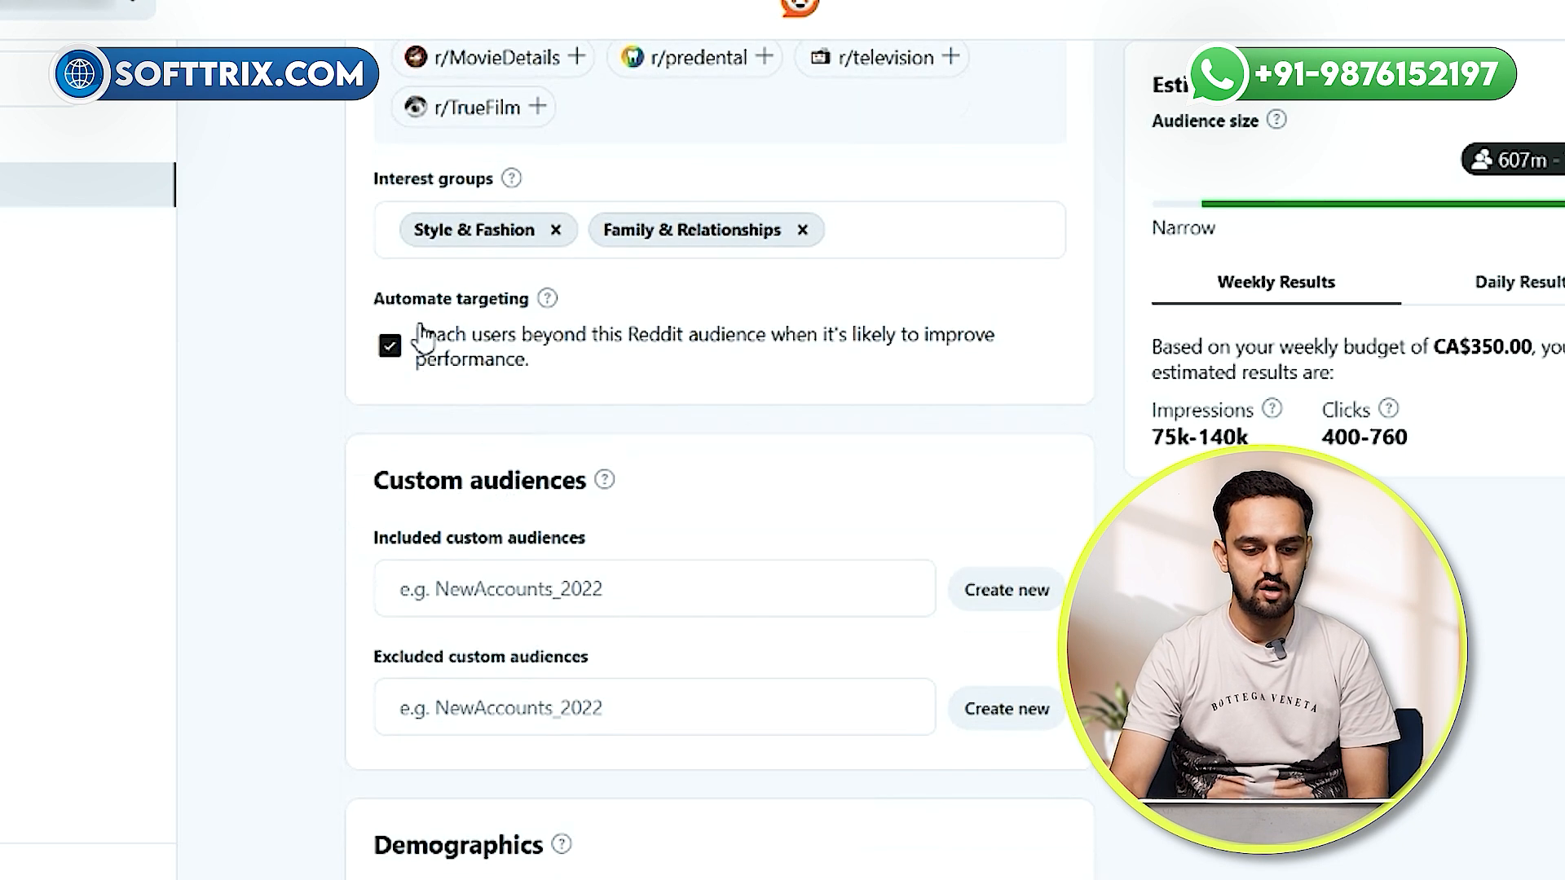
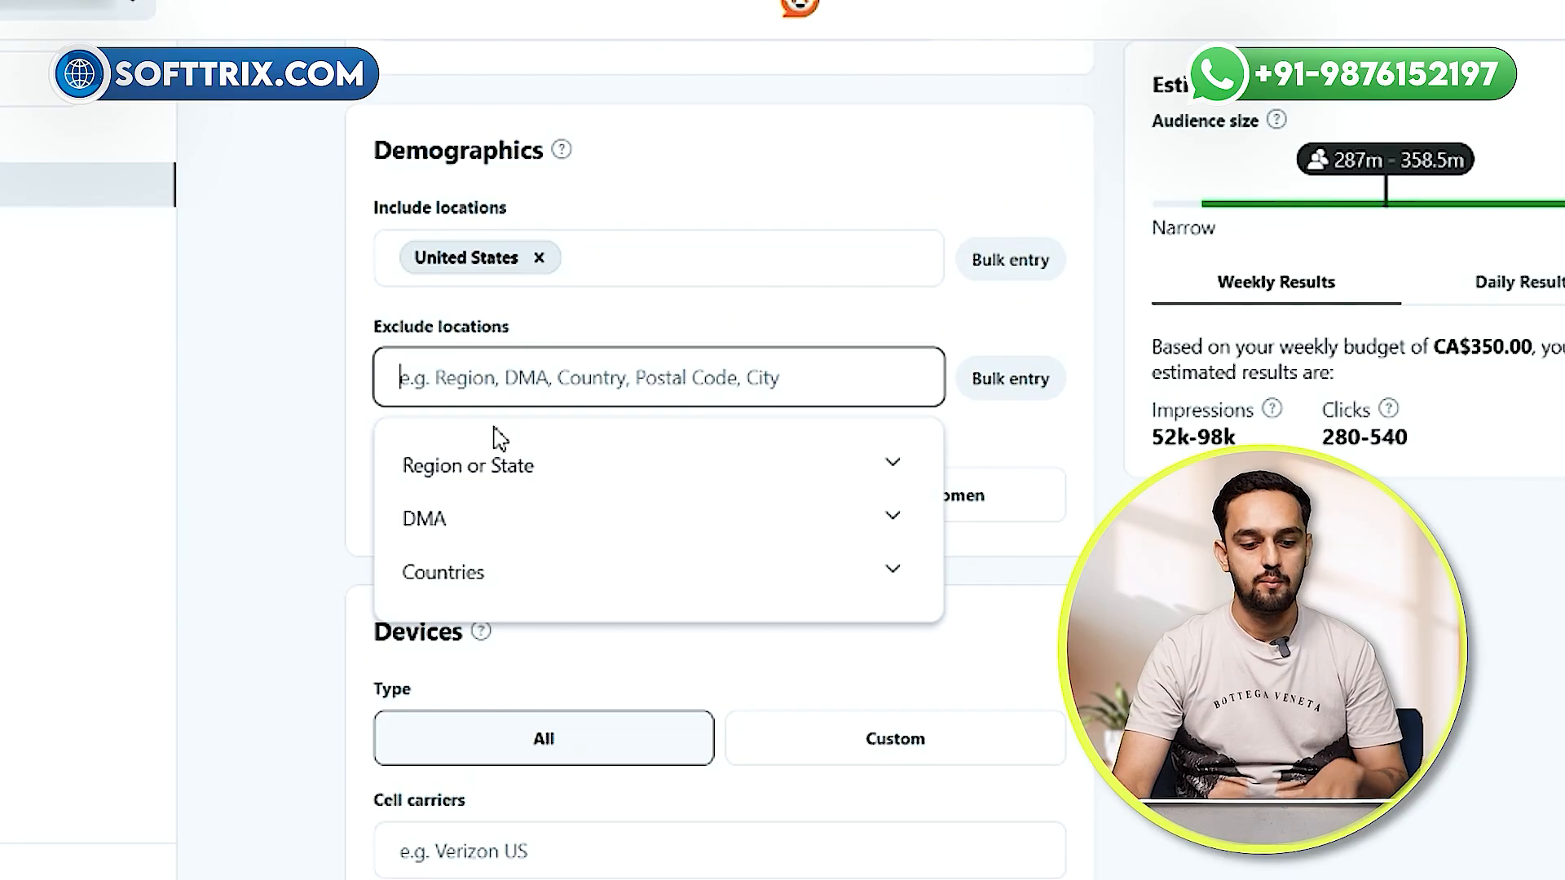
- Exclude the country Australia from the ad group's targeted locations in the demographics
{"action": "type", "text": "AUS"}
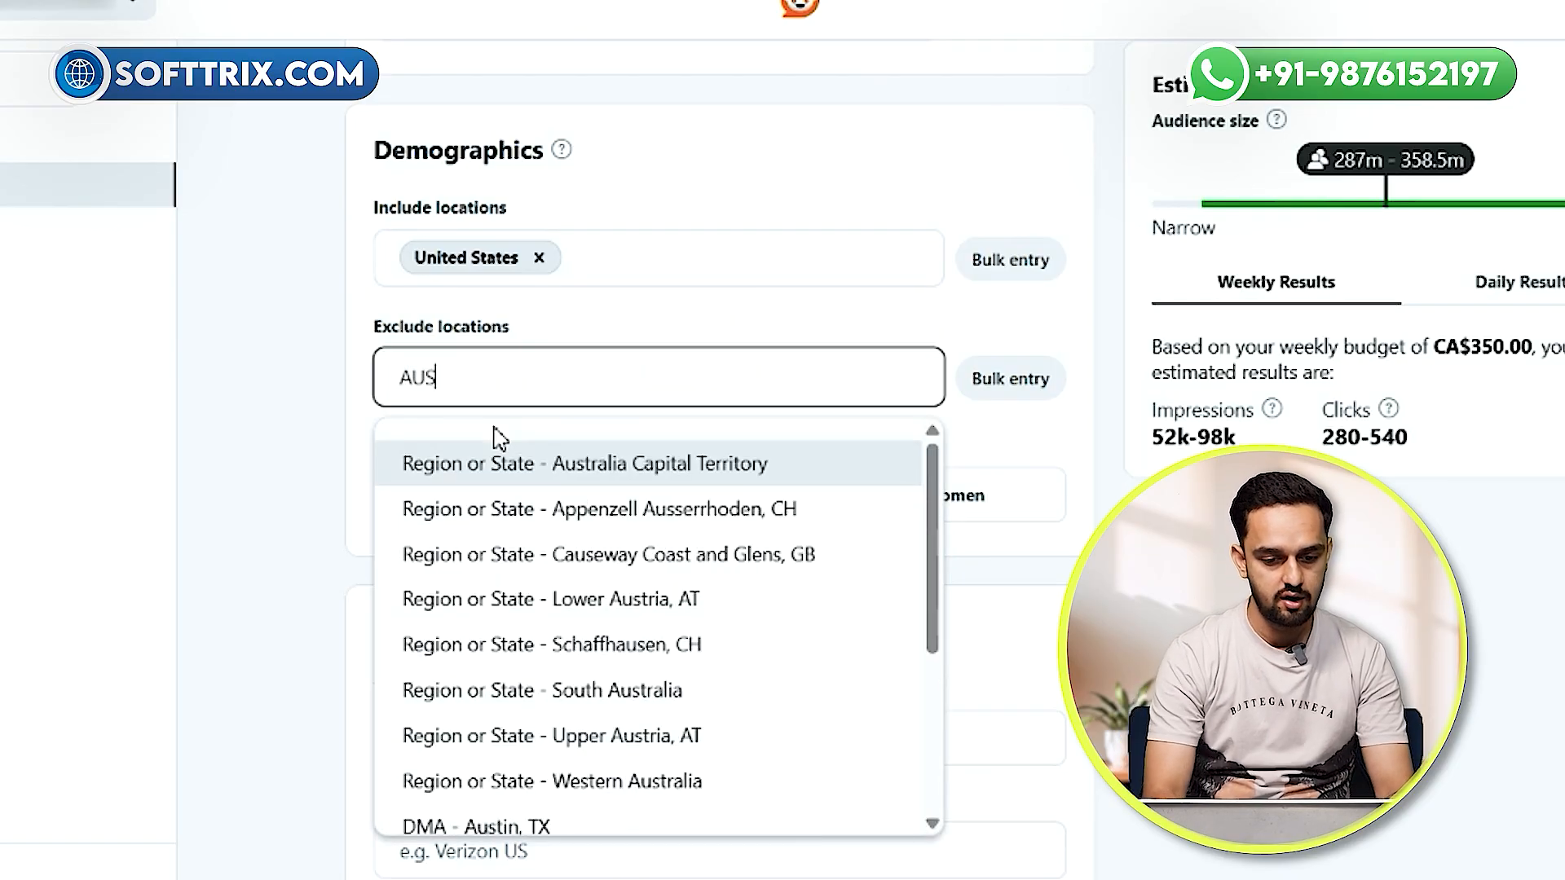
{"action": "type", "text": "TRA"}
{"action": "left_click", "coordinate": [511, 603]}
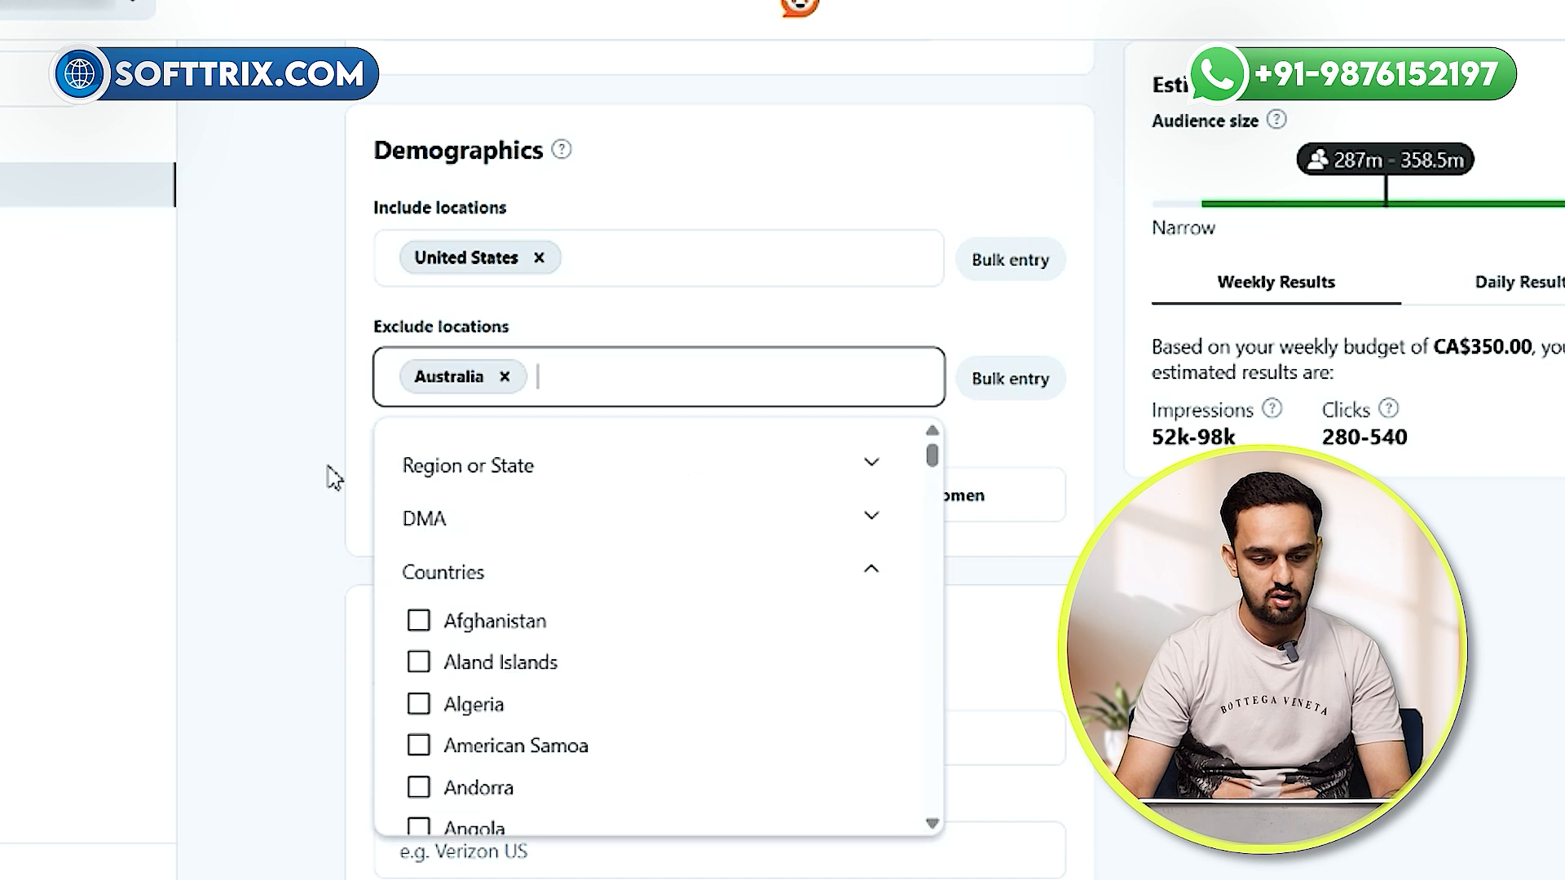
{"action": "left_click", "coordinate": [293, 477]}
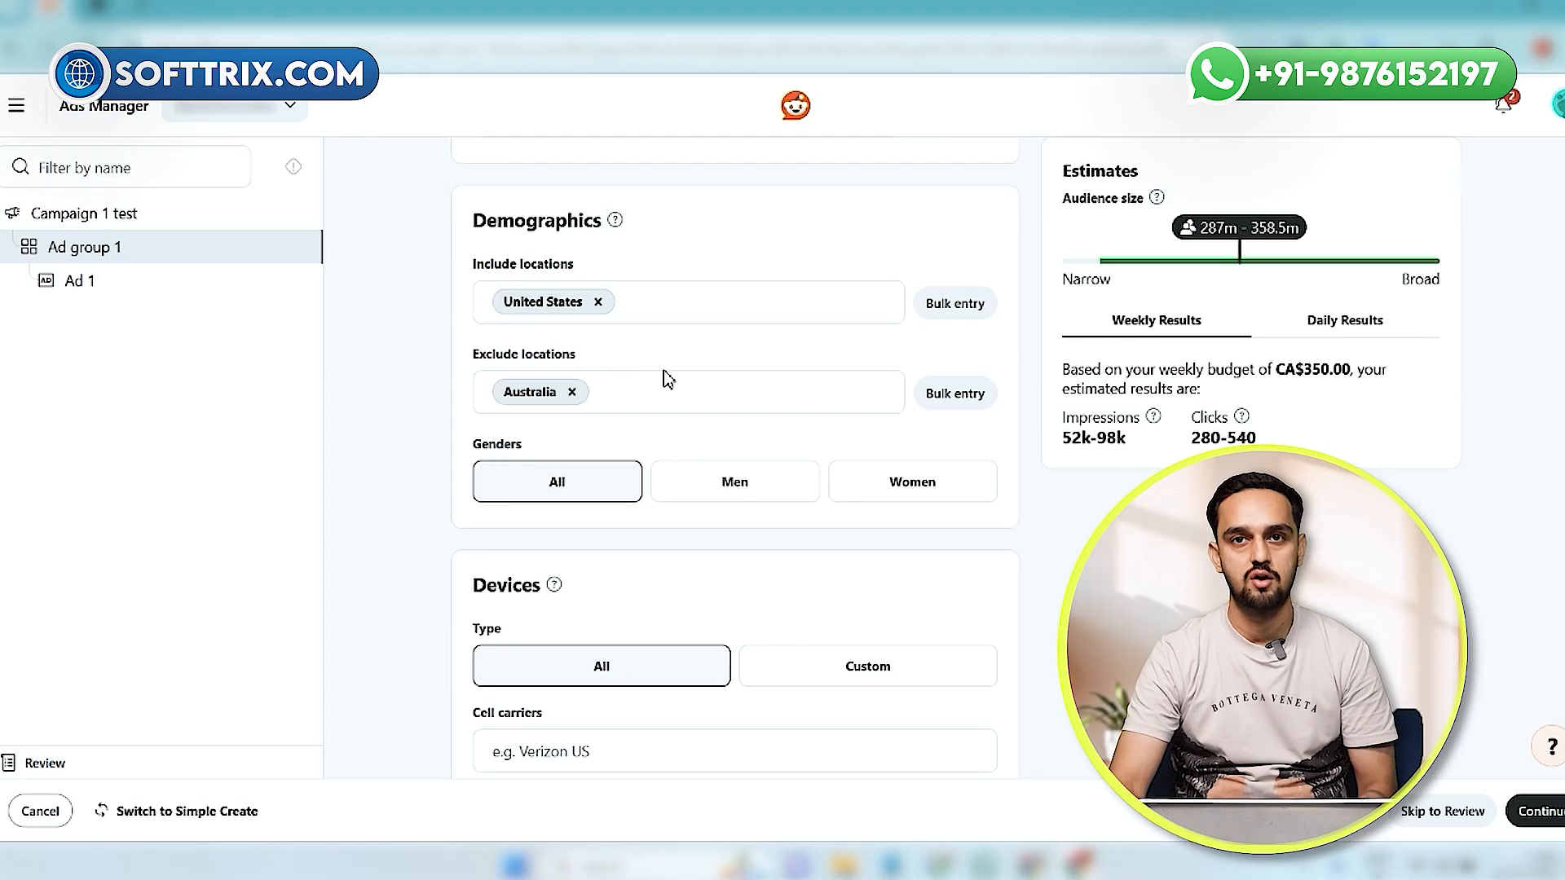
- Switch device targeting to custom and limit the device types to iOS by removing Desktop and Android
{"action": "scroll", "coordinate": [671, 402], "scroll_direction": "down", "scroll_amount": 4}
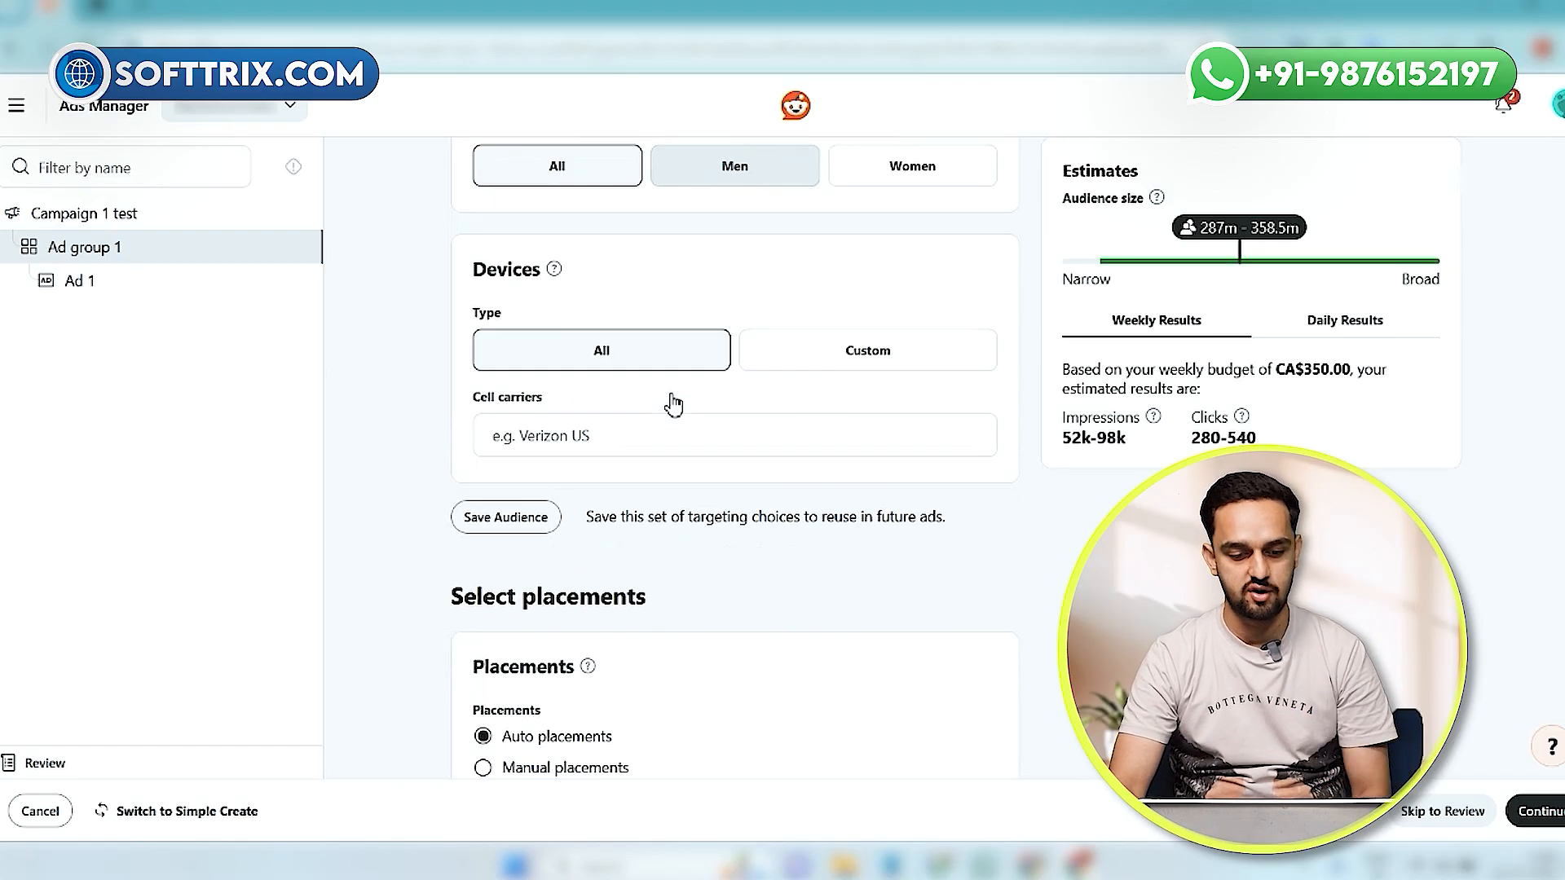
{"action": "left_click", "coordinate": [786, 373]}
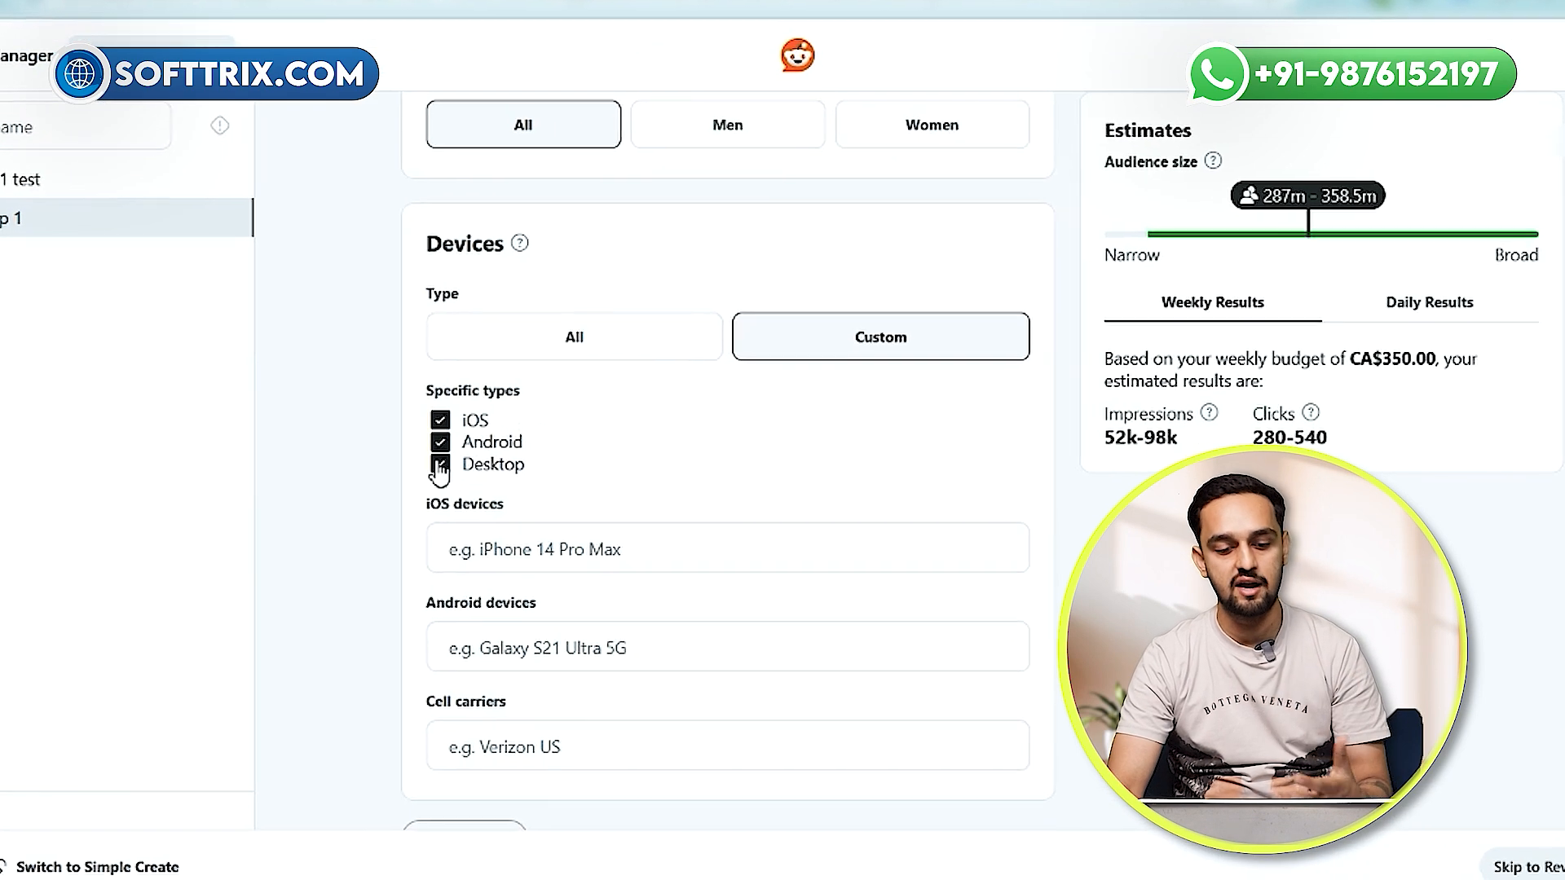
{"action": "left_click", "coordinate": [459, 462]}
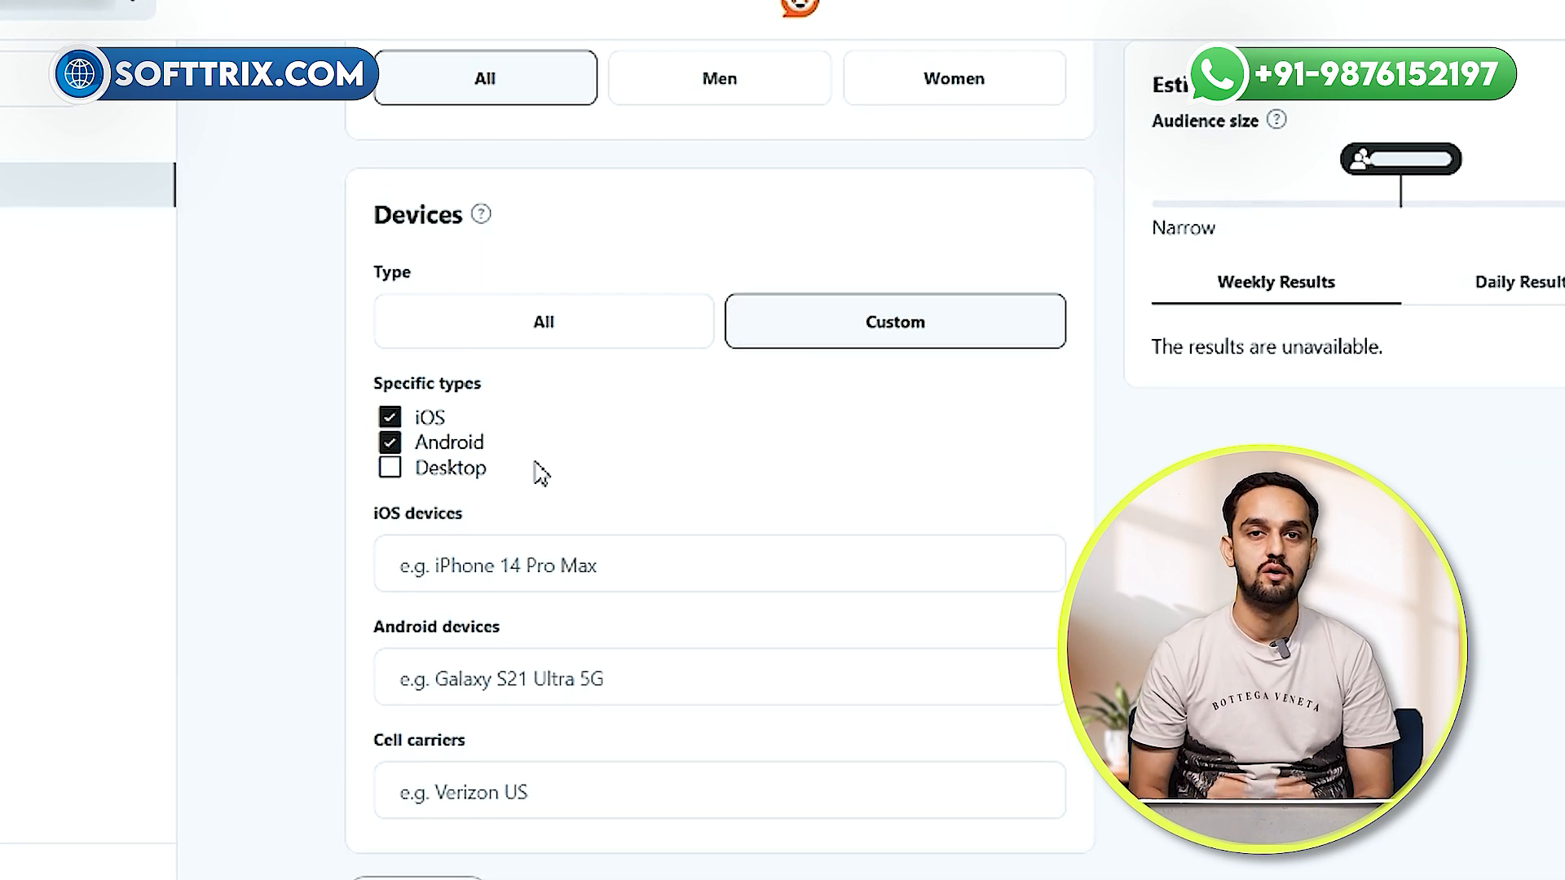
{"action": "left_click", "coordinate": [390, 442]}
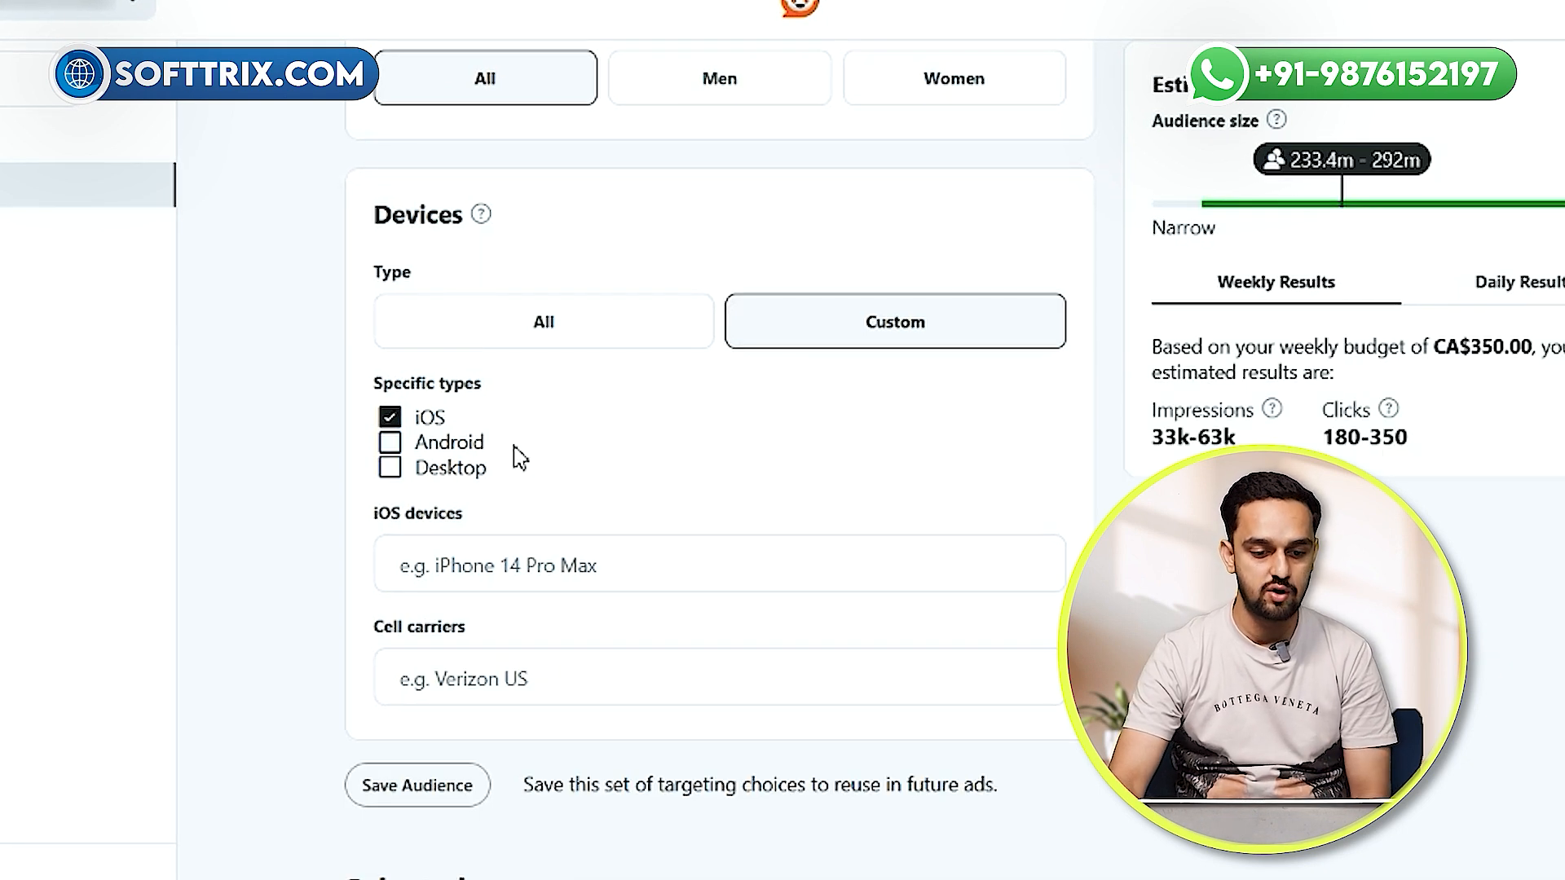
{"action": "scroll", "coordinate": [521, 459], "scroll_direction": "down", "scroll_amount": 2}
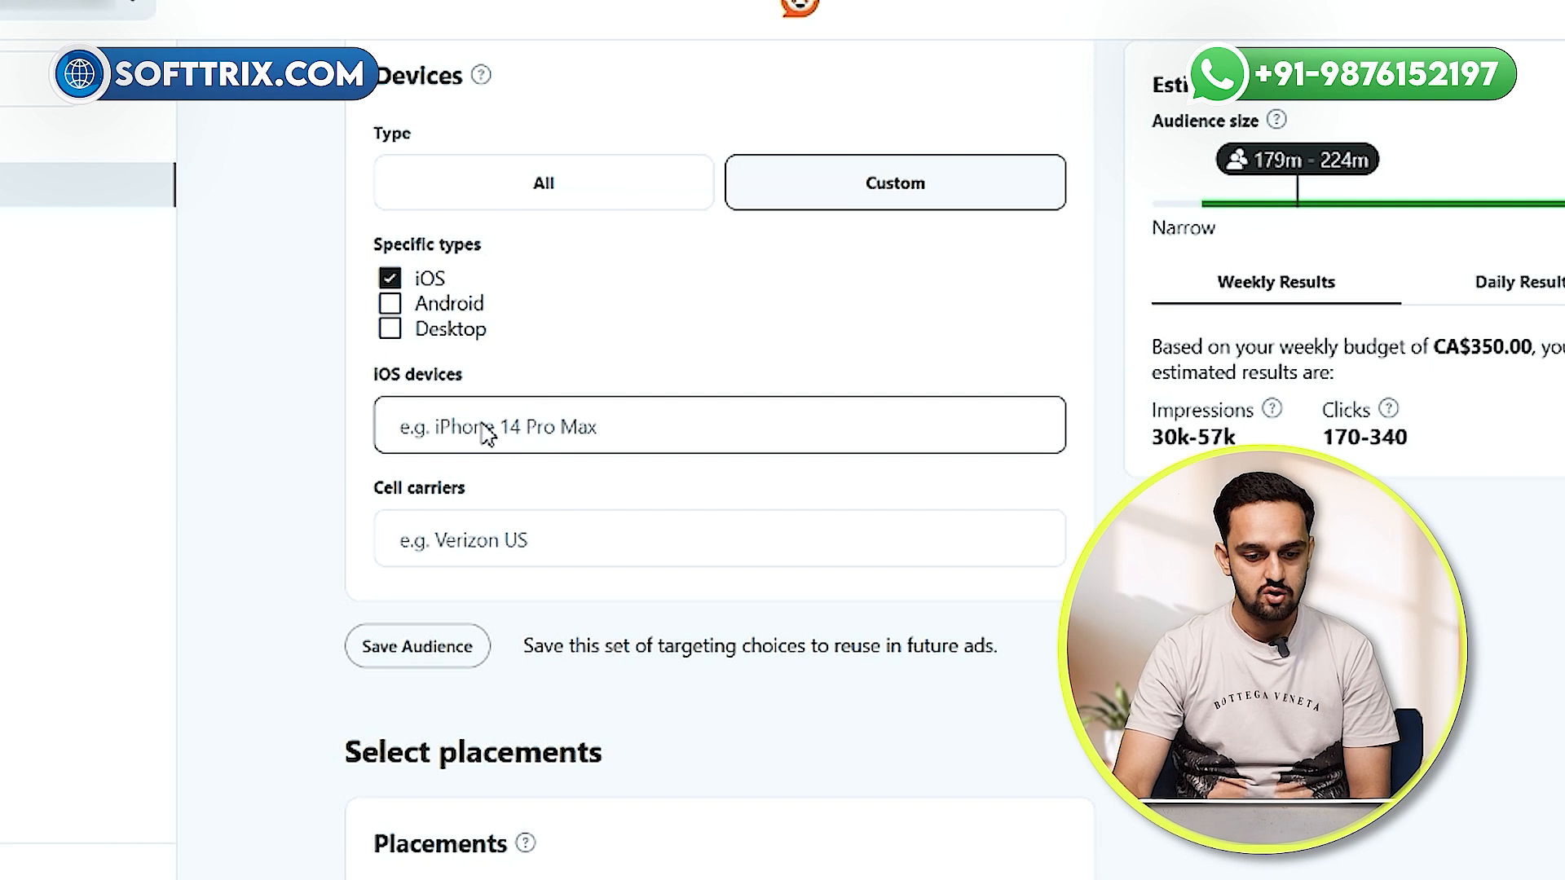
{"action": "scroll", "coordinate": [487, 433], "scroll_direction": "down", "scroll_amount": 2}
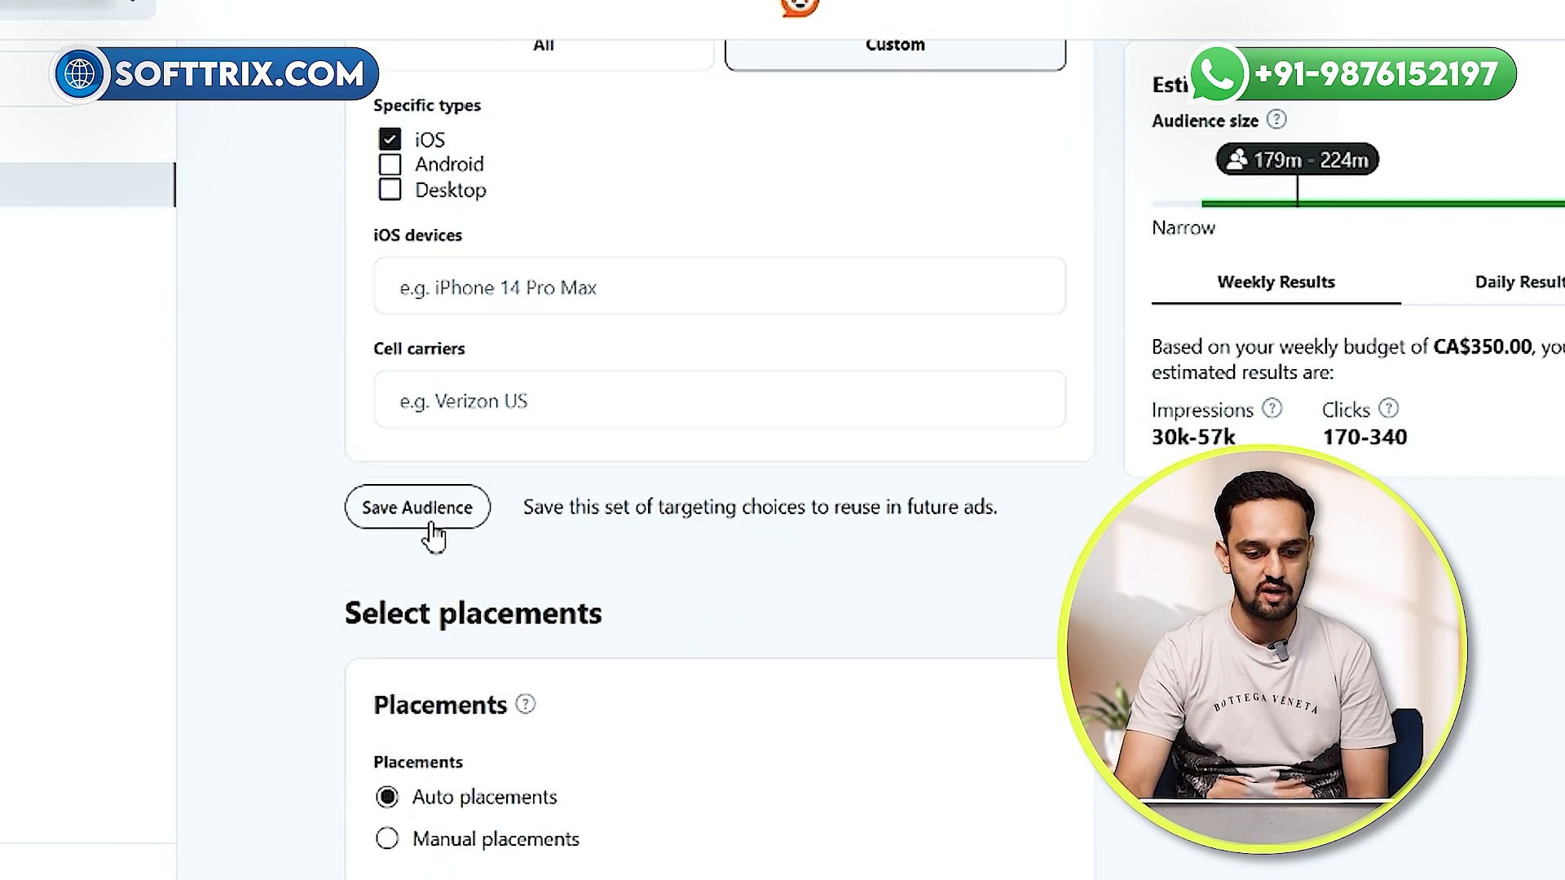
- Set the ad group's conversion goal to Lead in the bidding and optimization settings
{"action": "scroll", "coordinate": [434, 538], "scroll_direction": "up", "scroll_amount": 20}
{"action": "scroll", "coordinate": [433, 534], "scroll_direction": "down", "scroll_amount": 20}
{"action": "scroll", "coordinate": [434, 538], "scroll_direction": "down", "scroll_amount": 15}
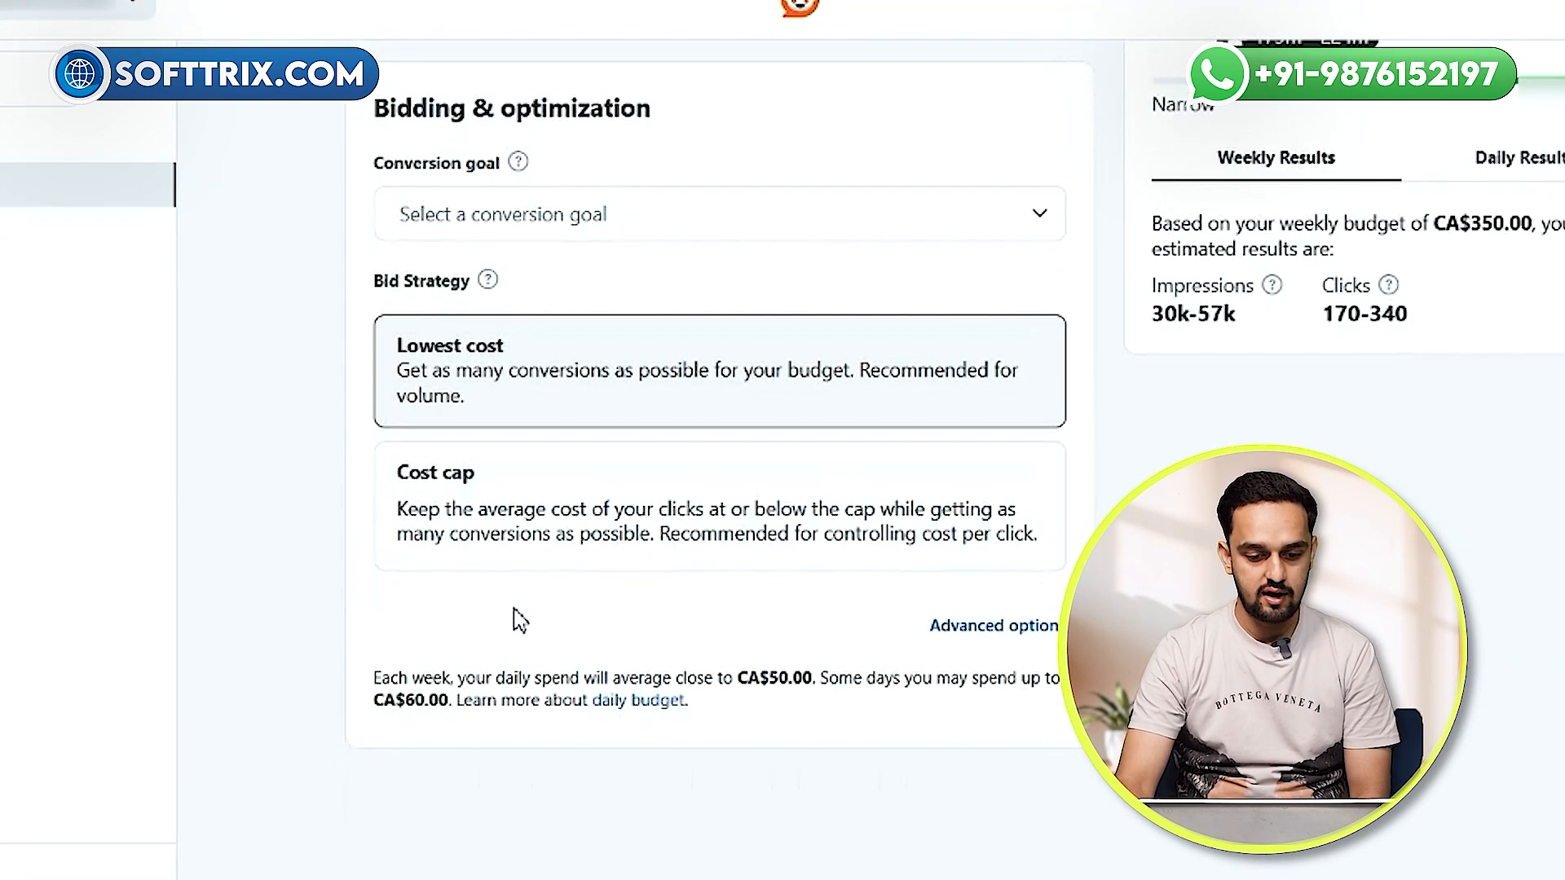
{"action": "scroll", "coordinate": [516, 611], "scroll_direction": "up", "scroll_amount": 3}
{"action": "left_click", "coordinate": [531, 501]}
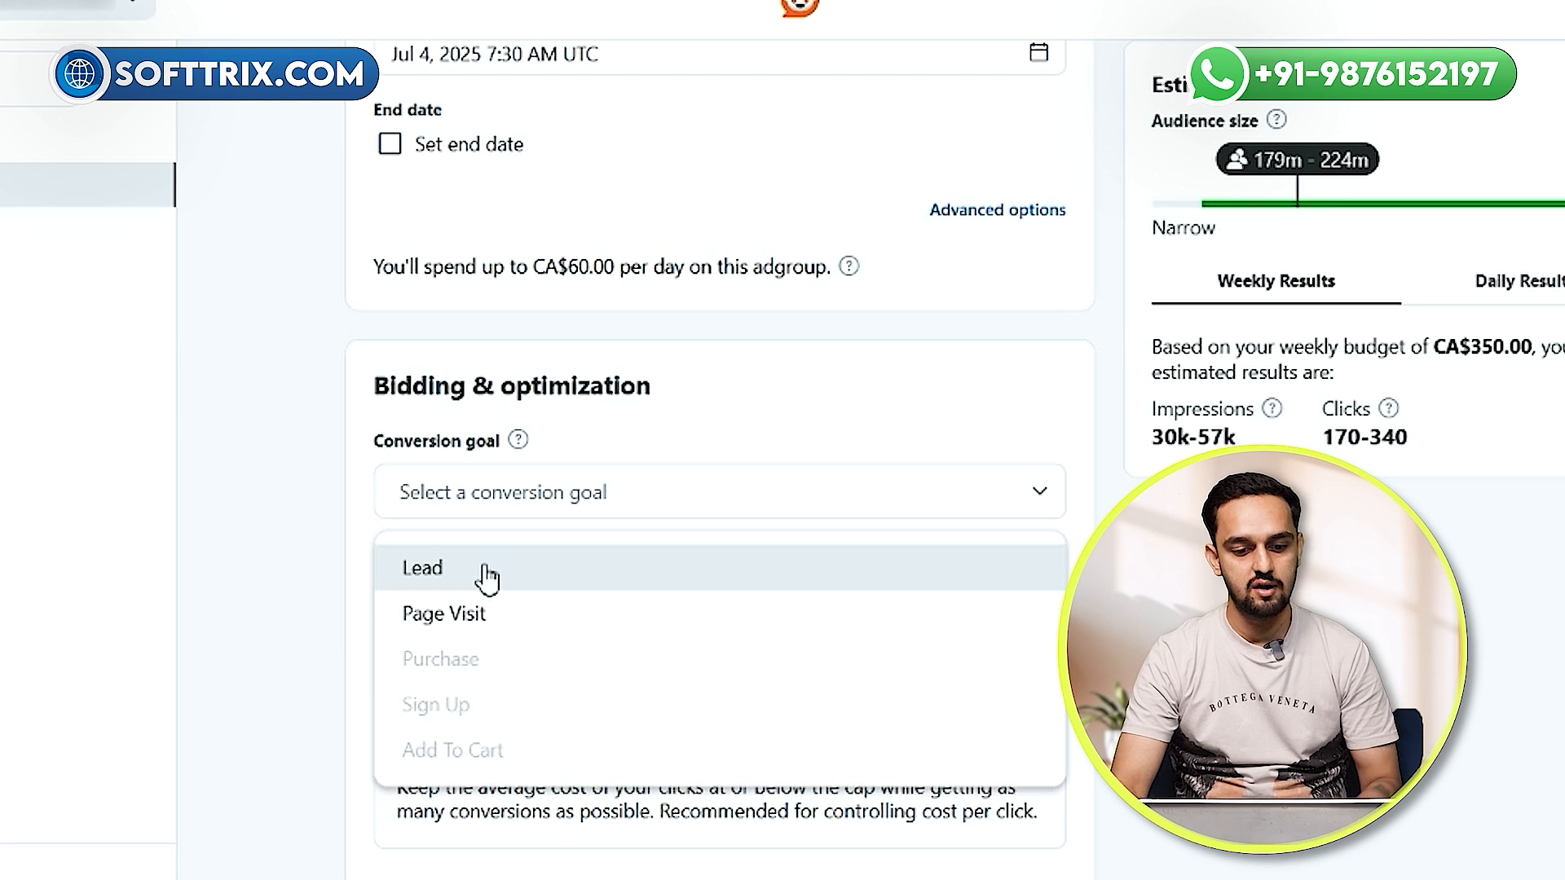
{"action": "left_click", "coordinate": [486, 575]}
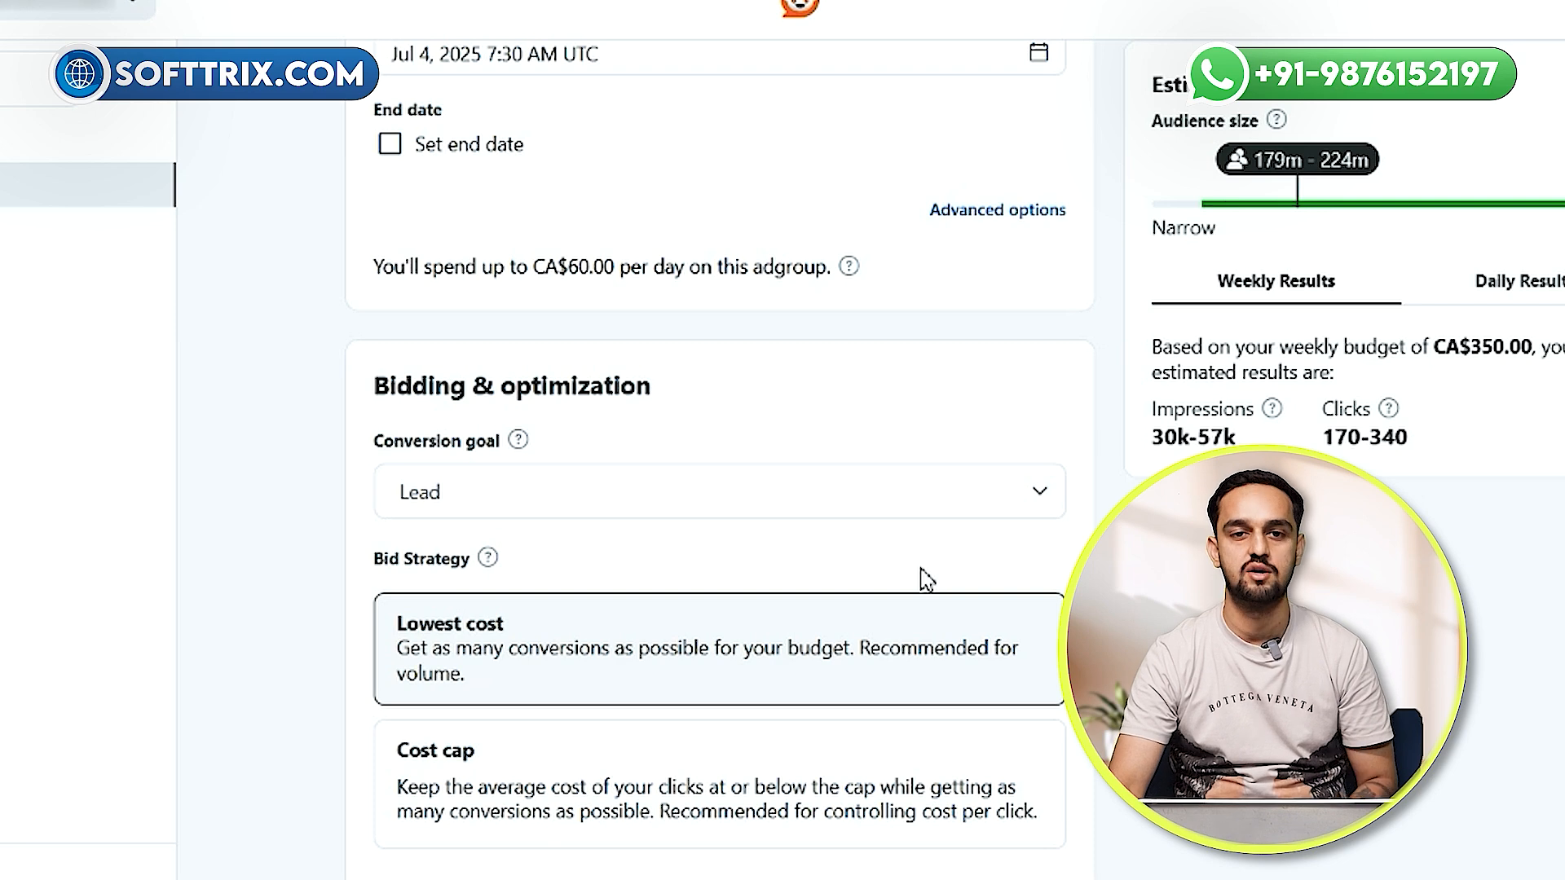
- Review the ad group's settings, from keywords, communities and locations through devices and placements to the bid strategy
{"action": "scroll", "coordinate": [692, 489], "scroll_direction": "down", "scroll_amount": 3}
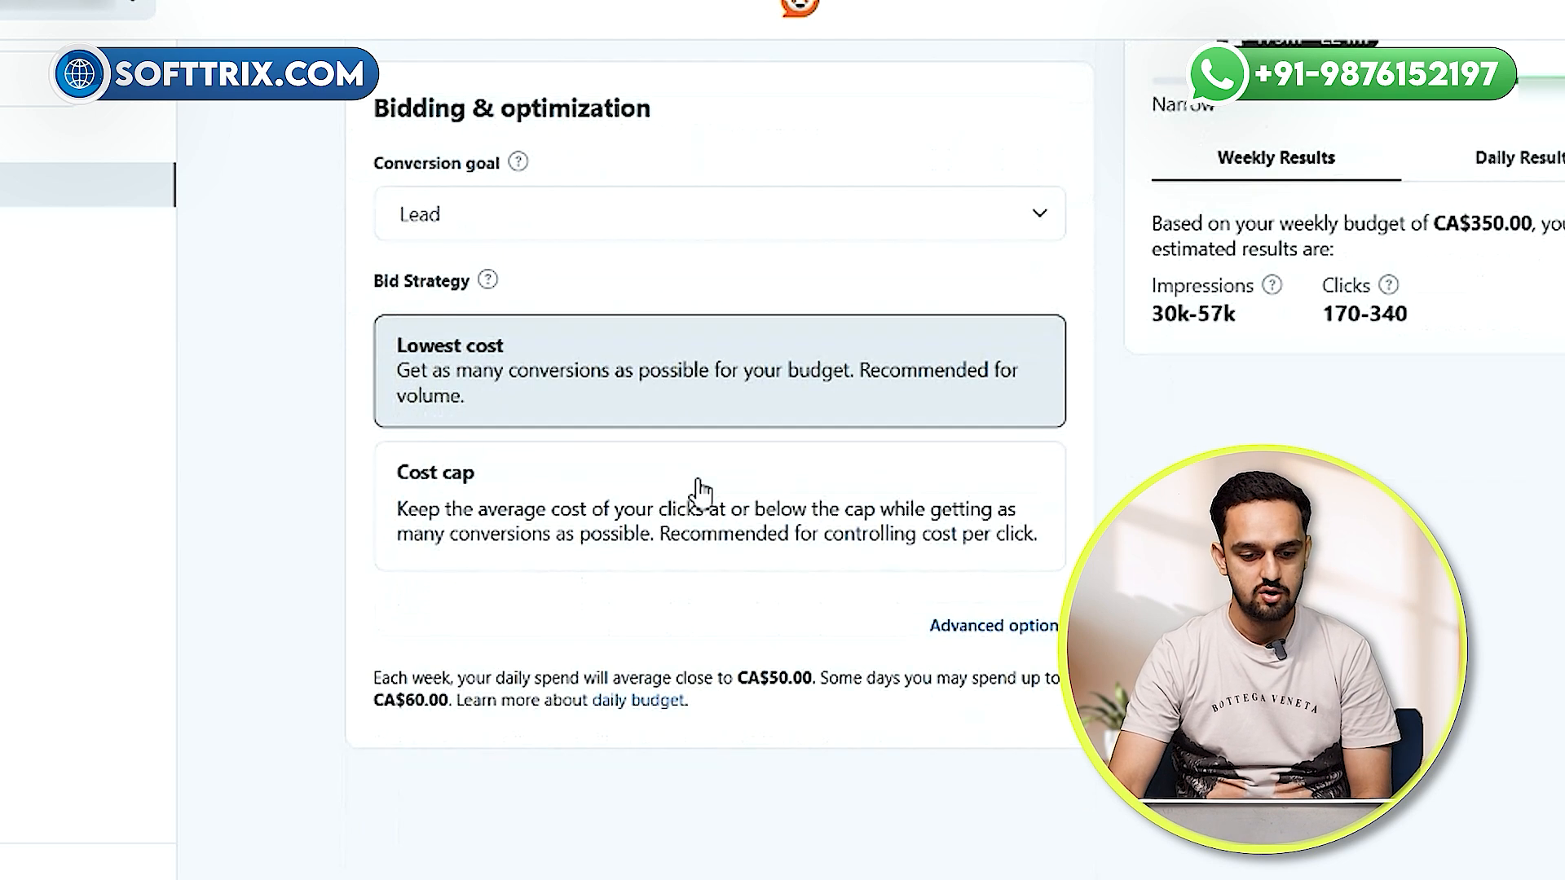
{"action": "scroll", "coordinate": [699, 492], "scroll_direction": "up", "scroll_amount": 10}
{"action": "scroll", "coordinate": [699, 492], "scroll_direction": "up", "scroll_amount": 20}
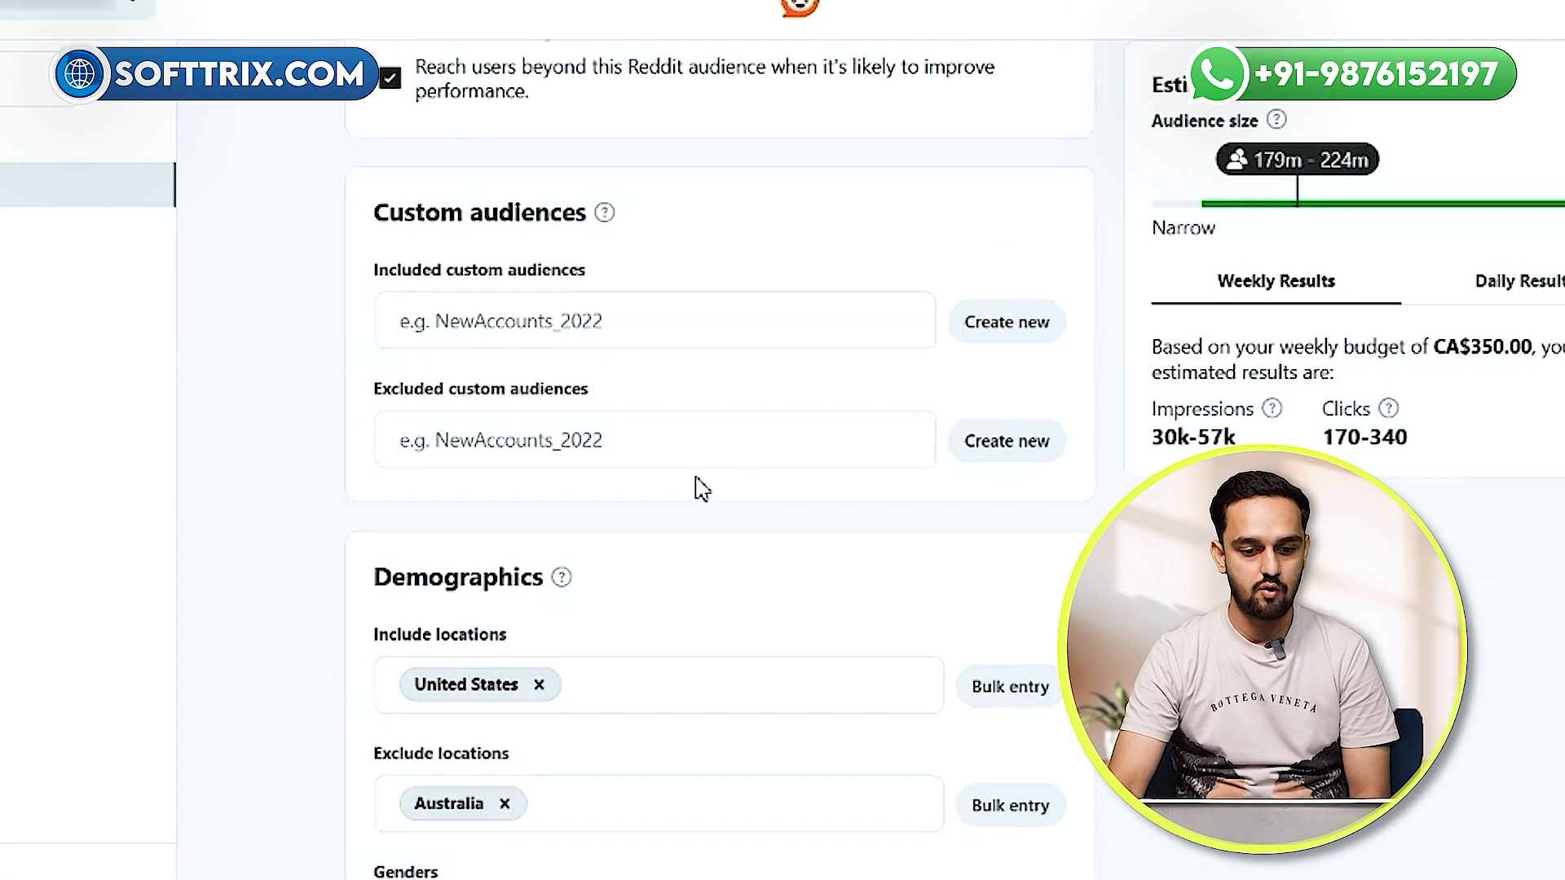
{"action": "scroll", "coordinate": [701, 487], "scroll_direction": "up", "scroll_amount": 6}
{"action": "scroll", "coordinate": [701, 482], "scroll_direction": "down", "scroll_amount": 9}
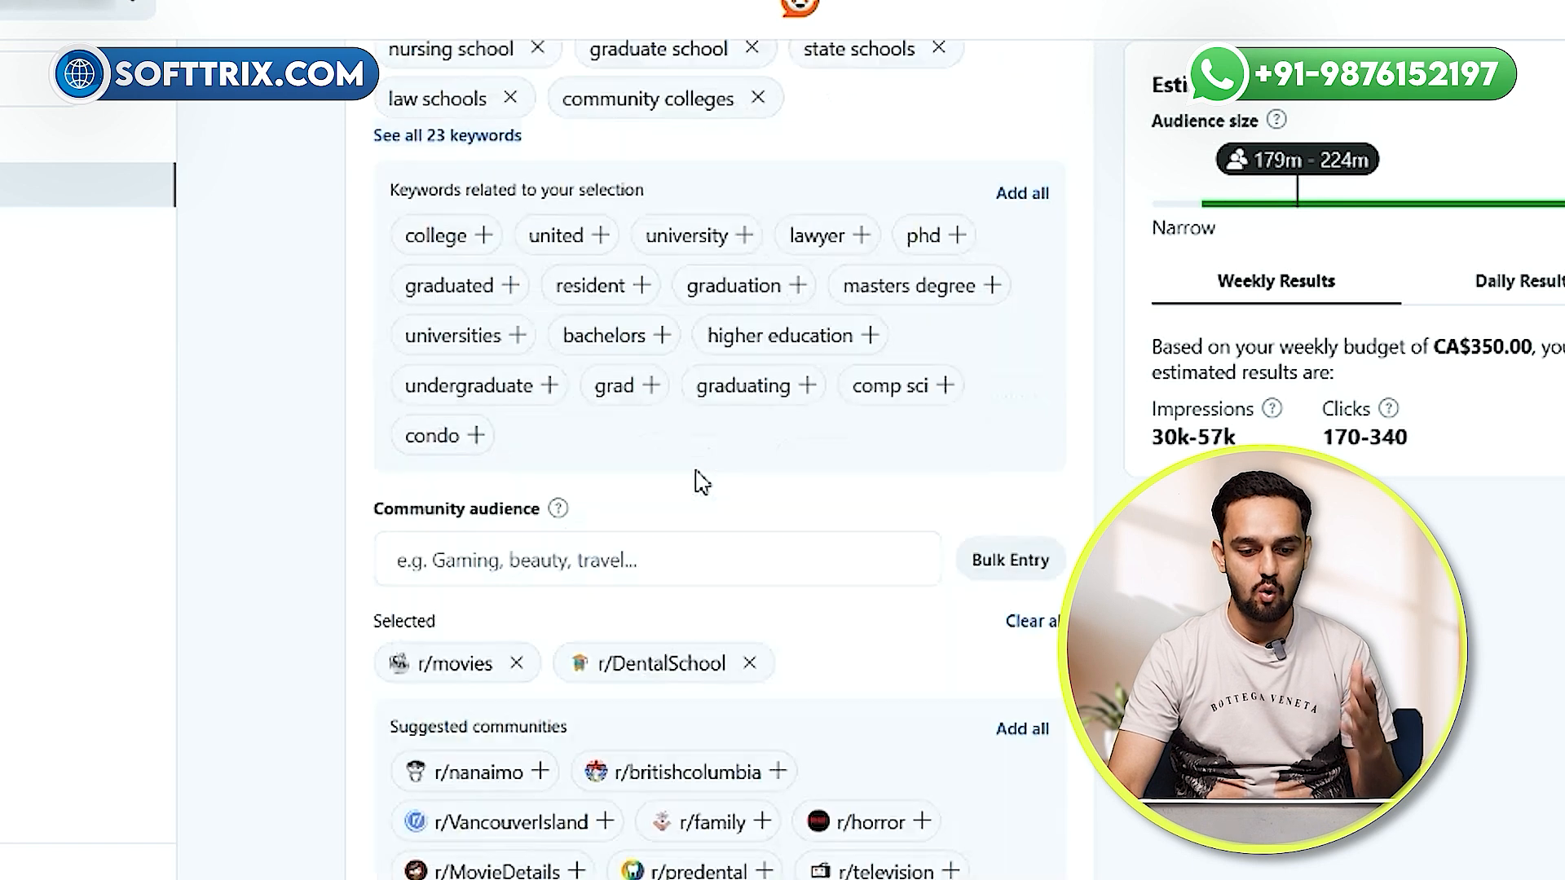
{"action": "scroll", "coordinate": [701, 483], "scroll_direction": "down", "scroll_amount": 20}
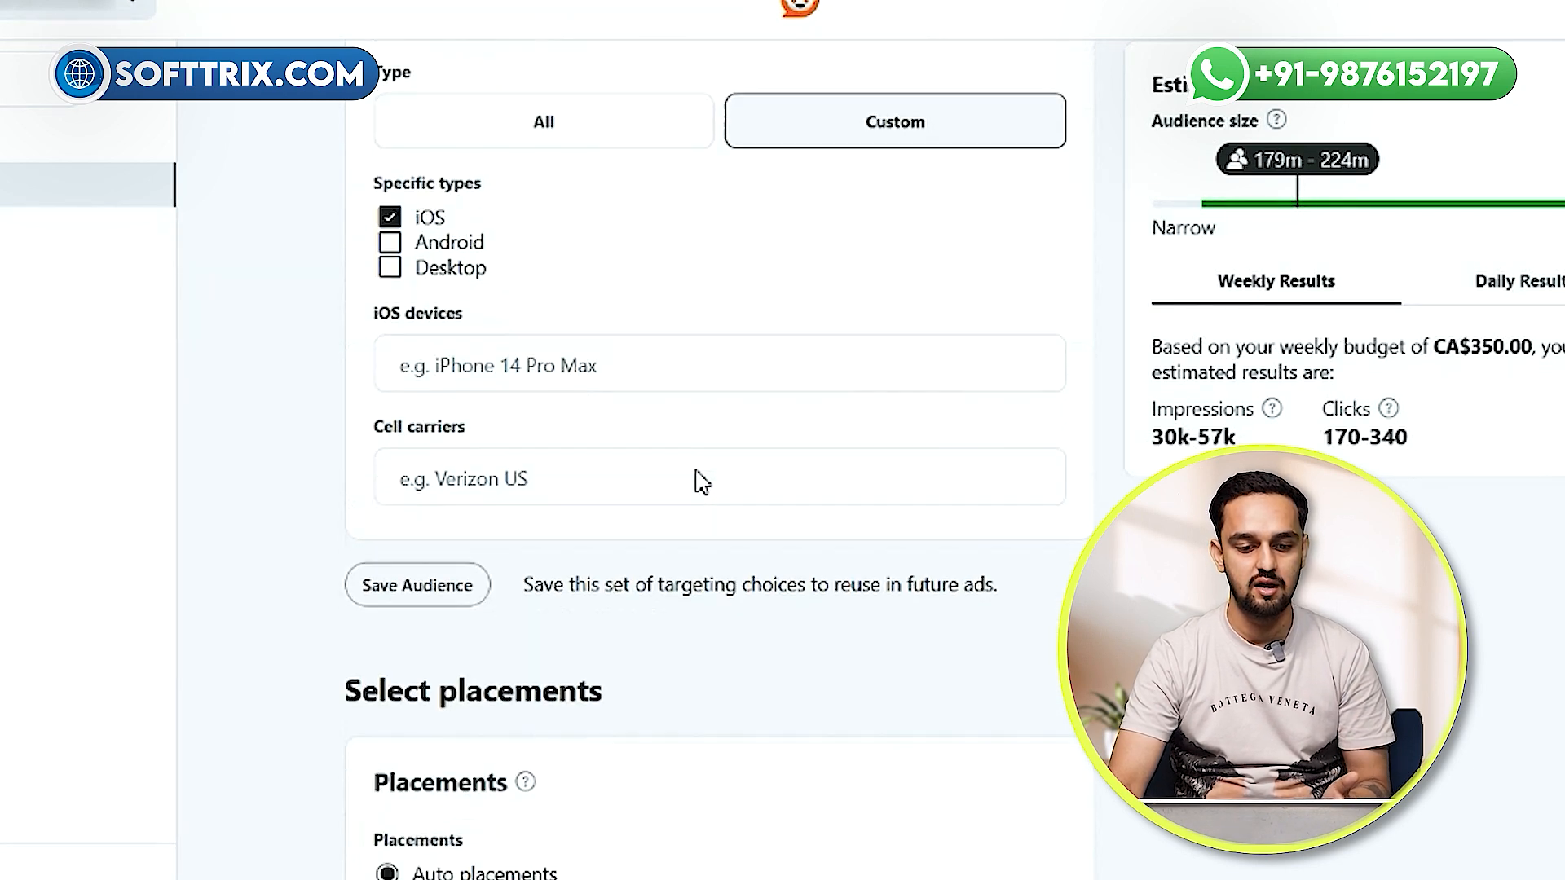
{"action": "scroll", "coordinate": [699, 482], "scroll_direction": "down", "scroll_amount": 13}
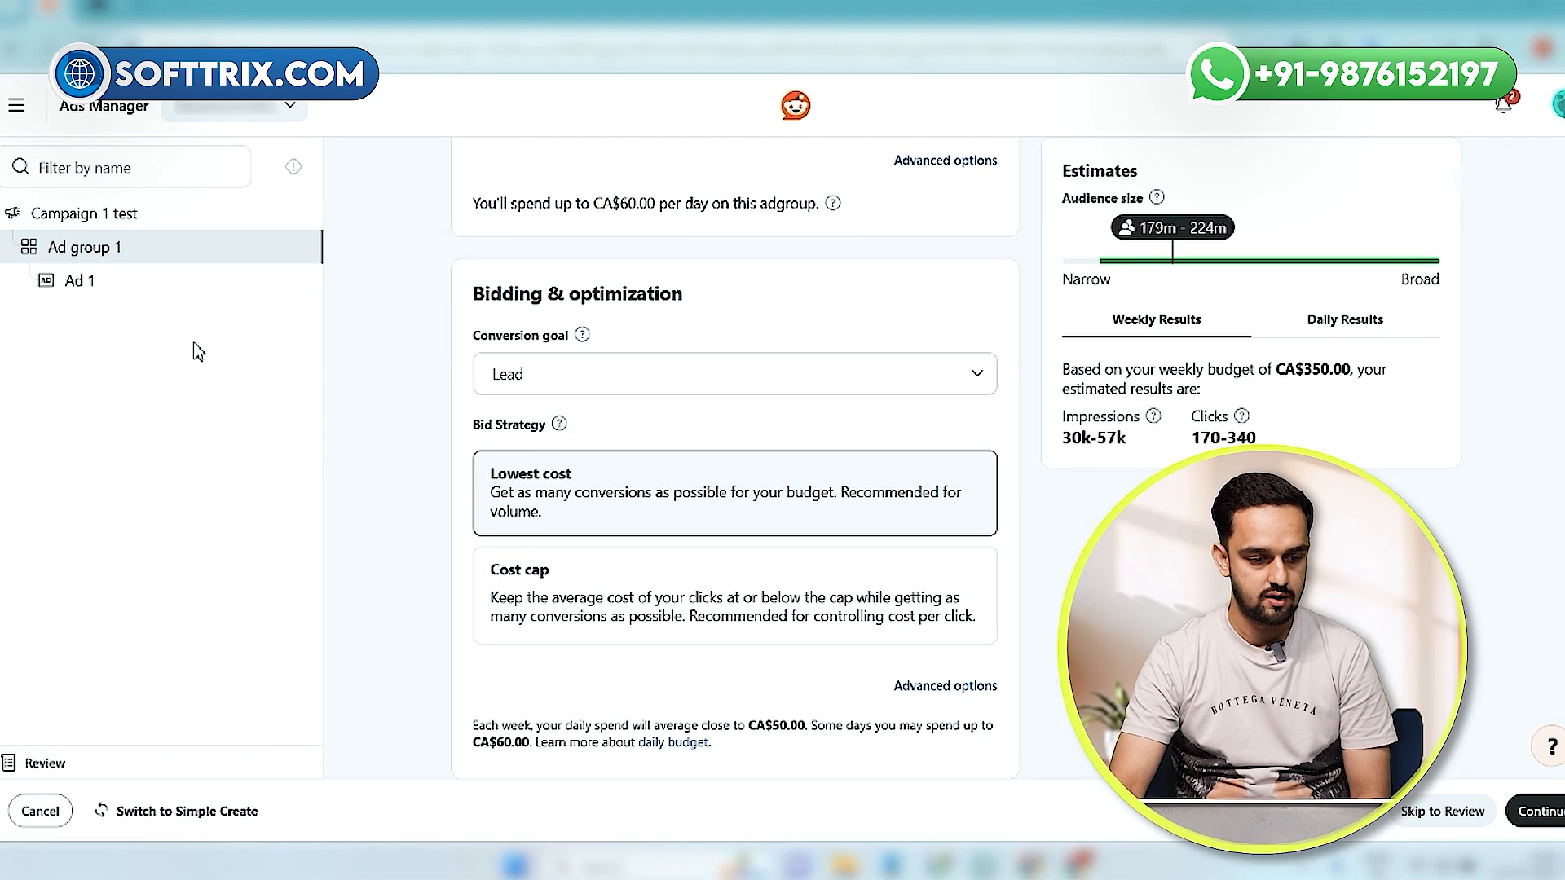
- Open Ad 1 and set its destination URL to the dental website's address, copied from the site open in the browser
{"action": "left_click", "coordinate": [115, 285]}
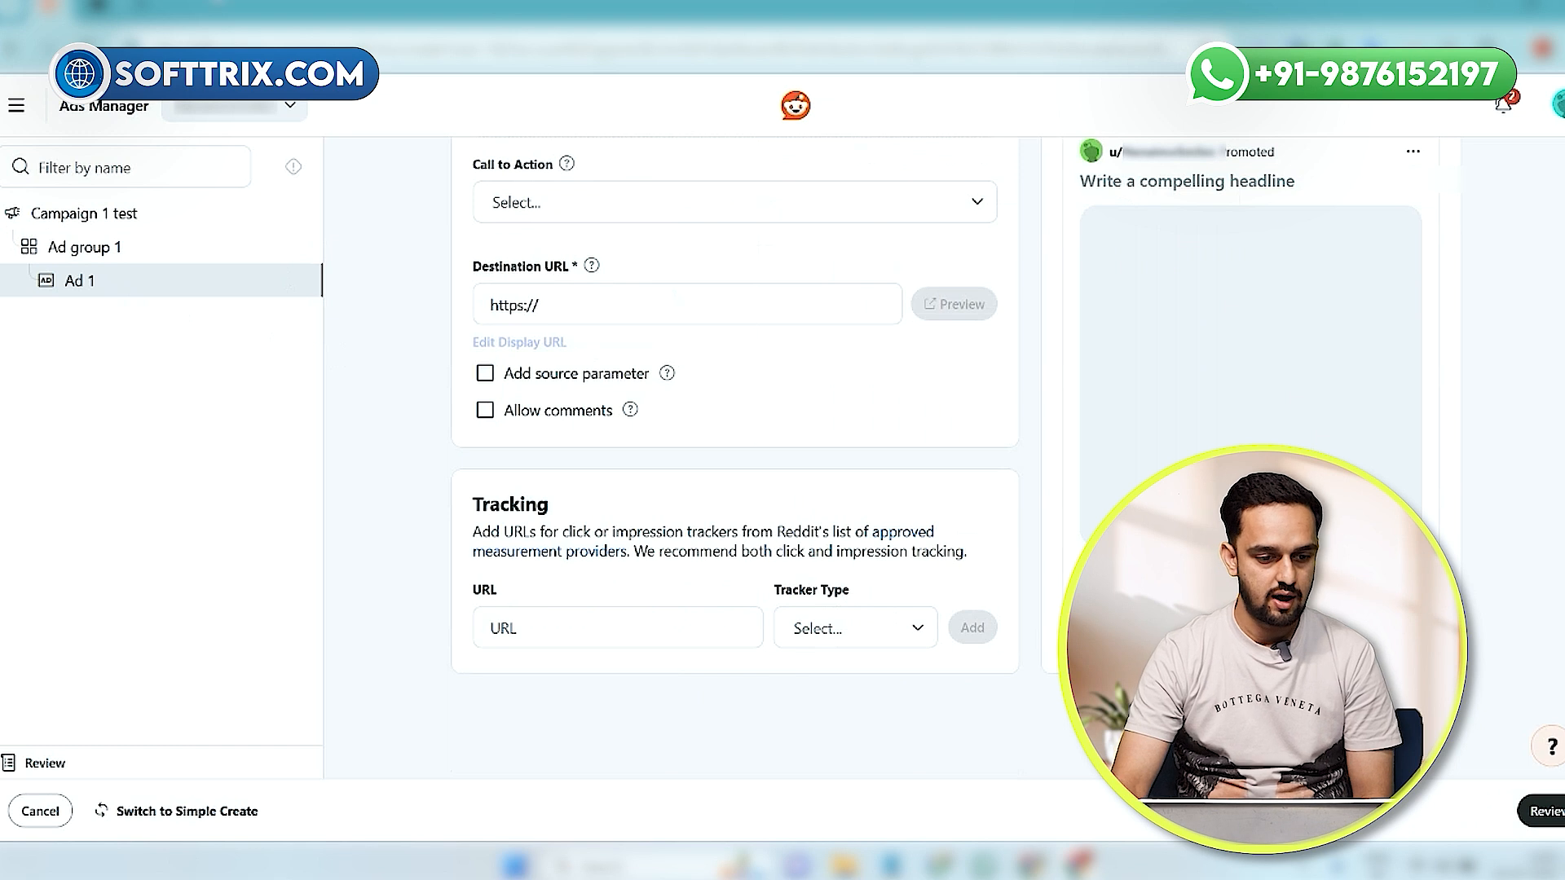
{"action": "scroll", "coordinate": [570, 375], "scroll_direction": "up", "scroll_amount": 10}
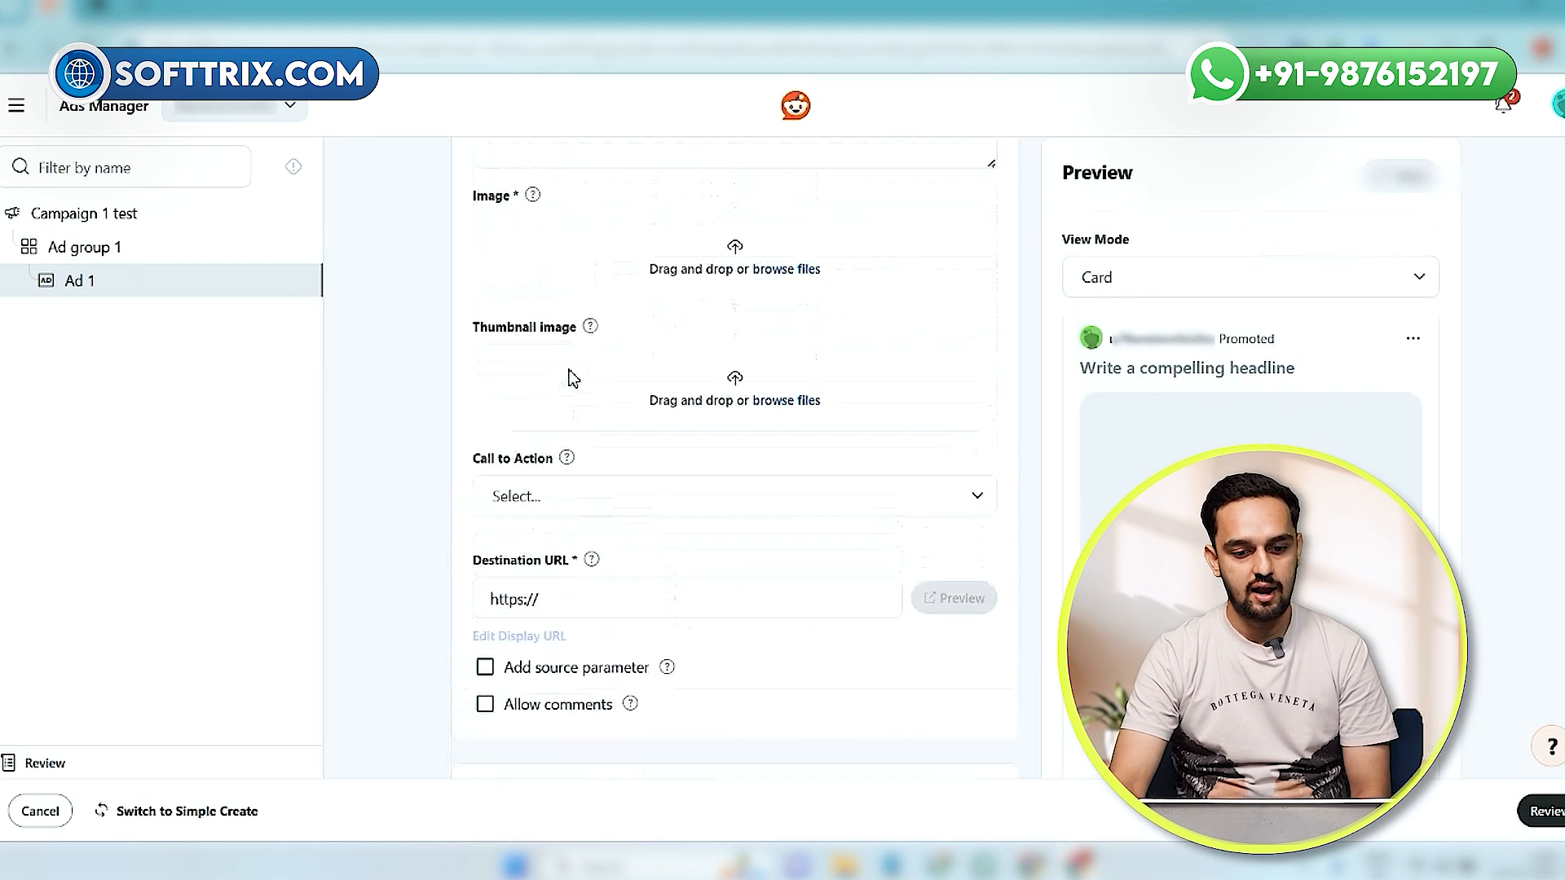
{"action": "scroll", "coordinate": [570, 379], "scroll_direction": "down", "scroll_amount": 10}
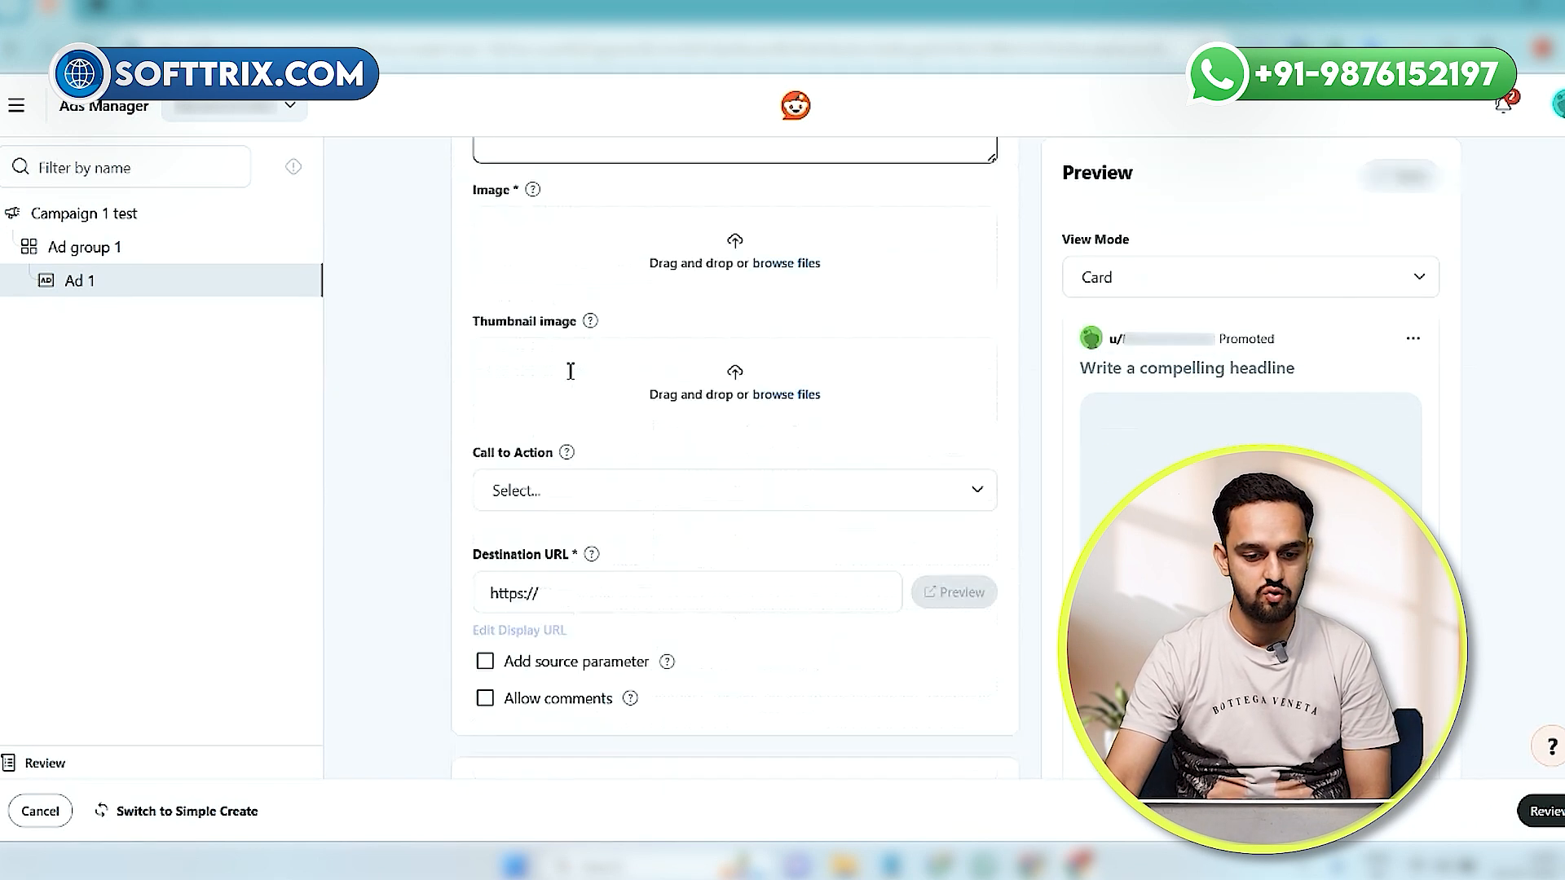
{"action": "left_click", "coordinate": [569, 314]}
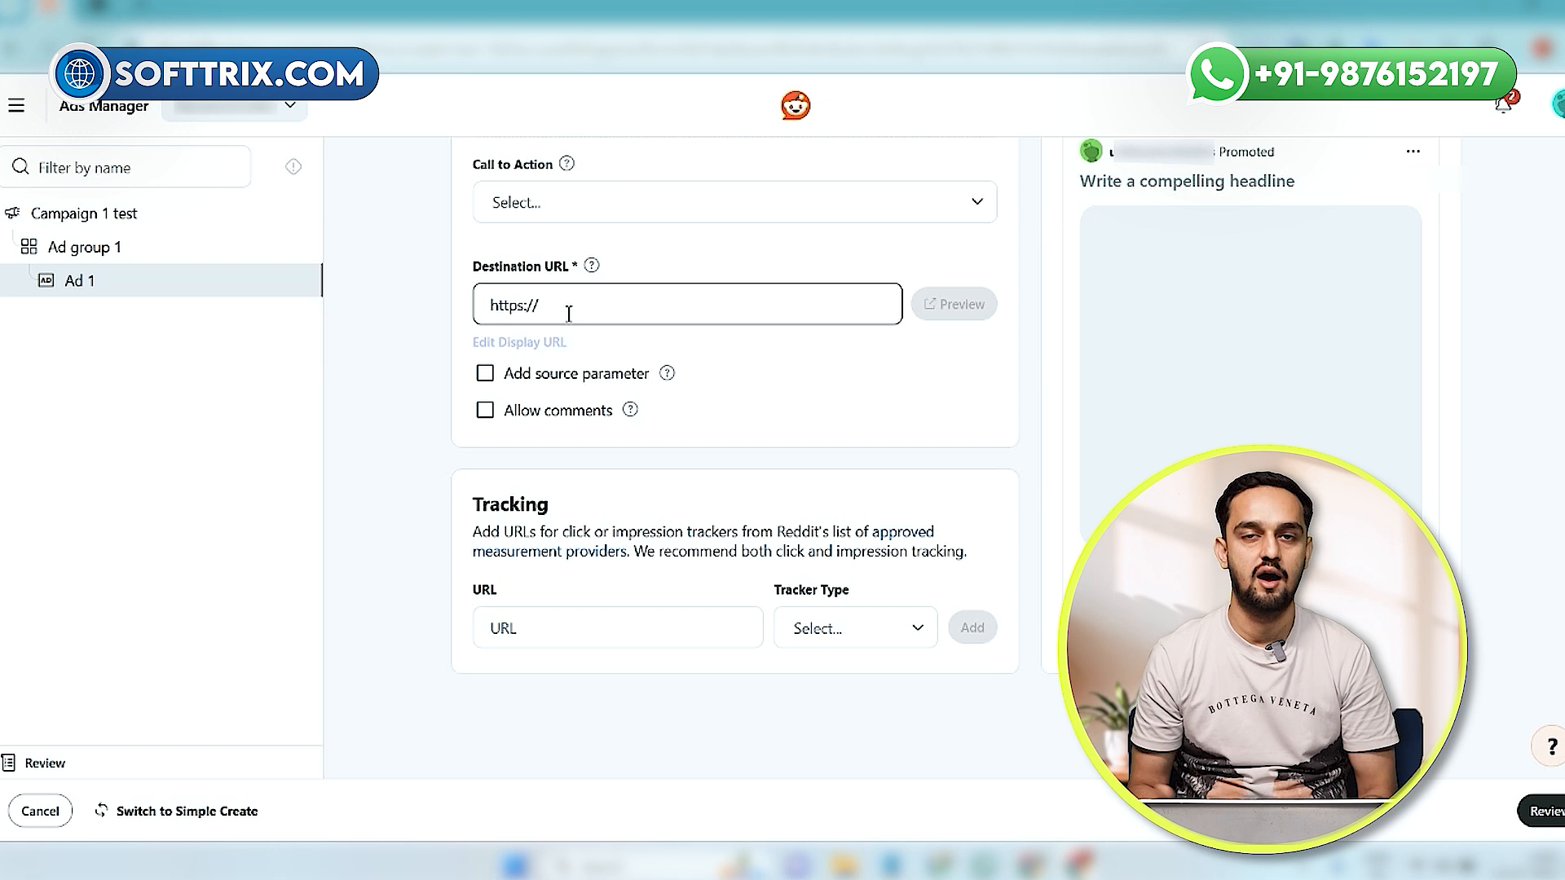
{"action": "left_click", "coordinate": [103, 10]}
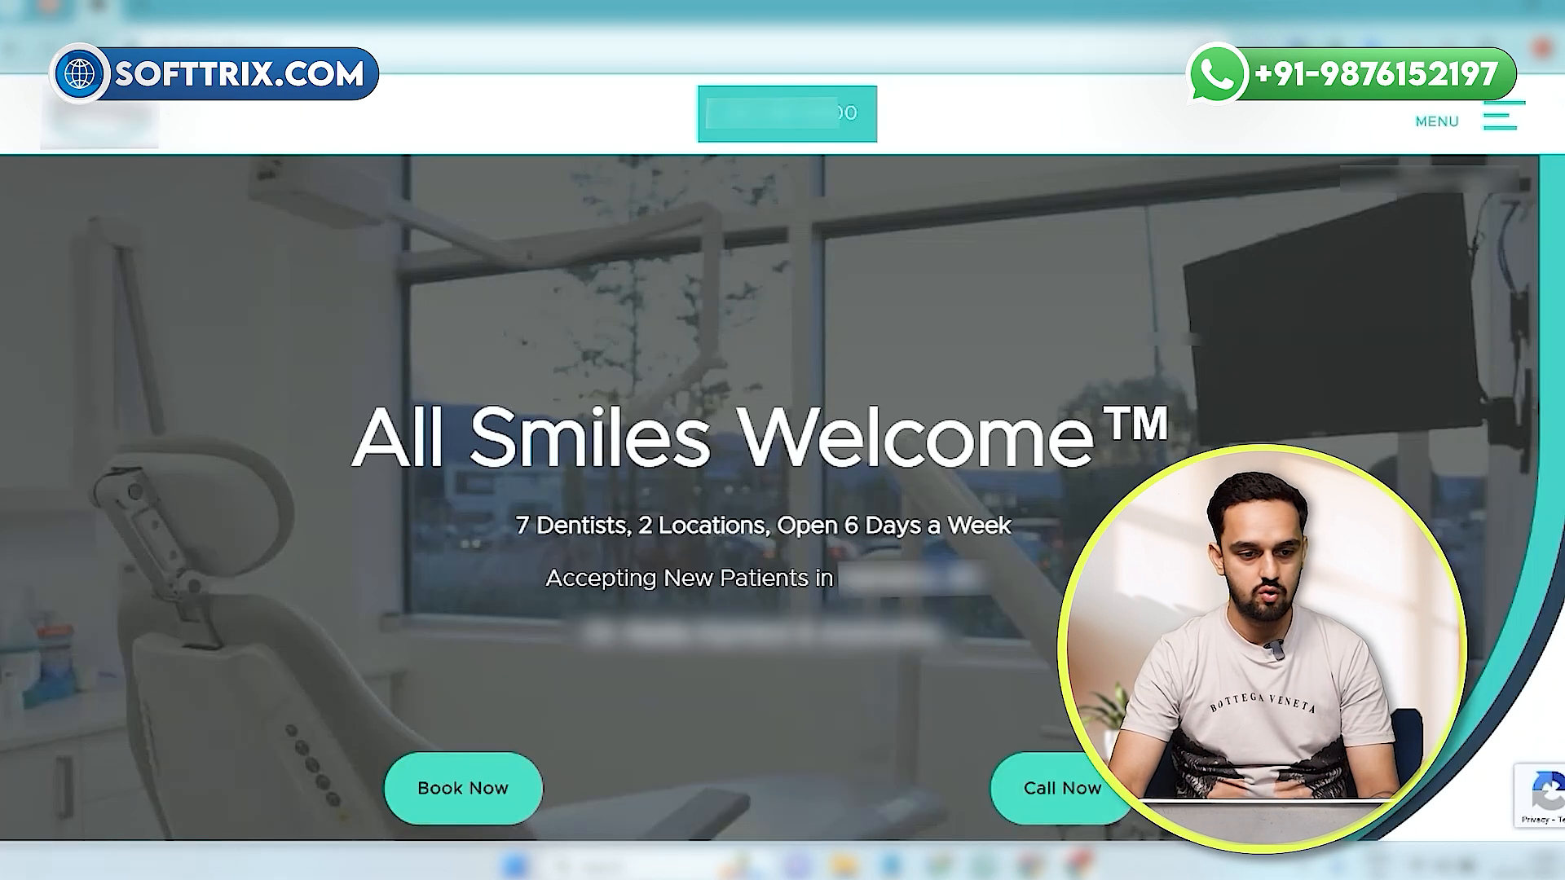
{"action": "left_click", "coordinate": [214, 45]}
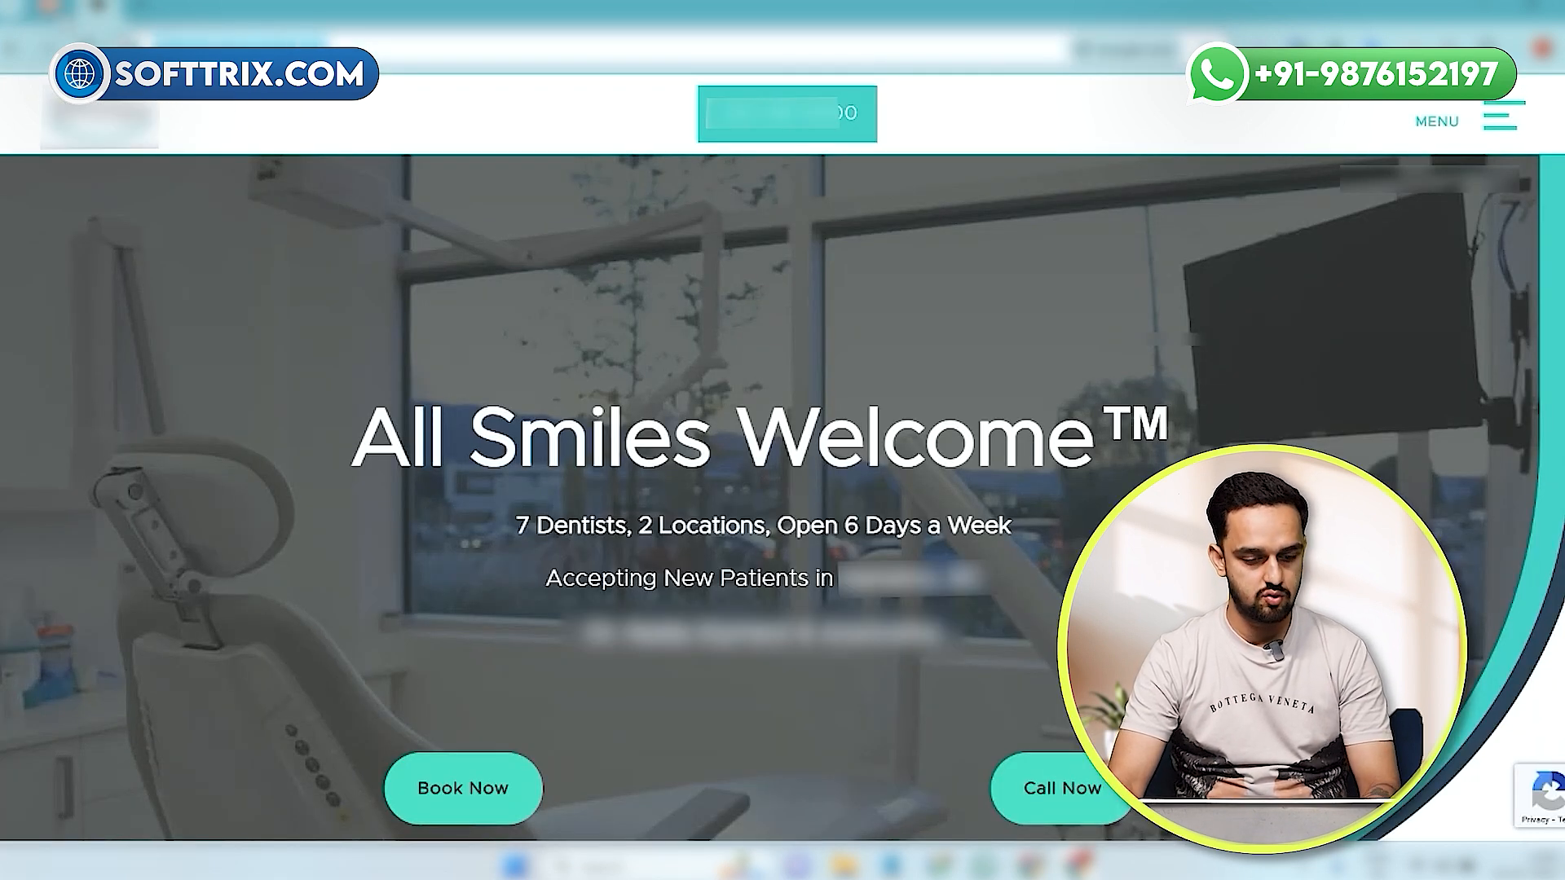
{"action": "left_click", "coordinate": [51, 10]}
{"action": "left_click", "coordinate": [526, 306]}
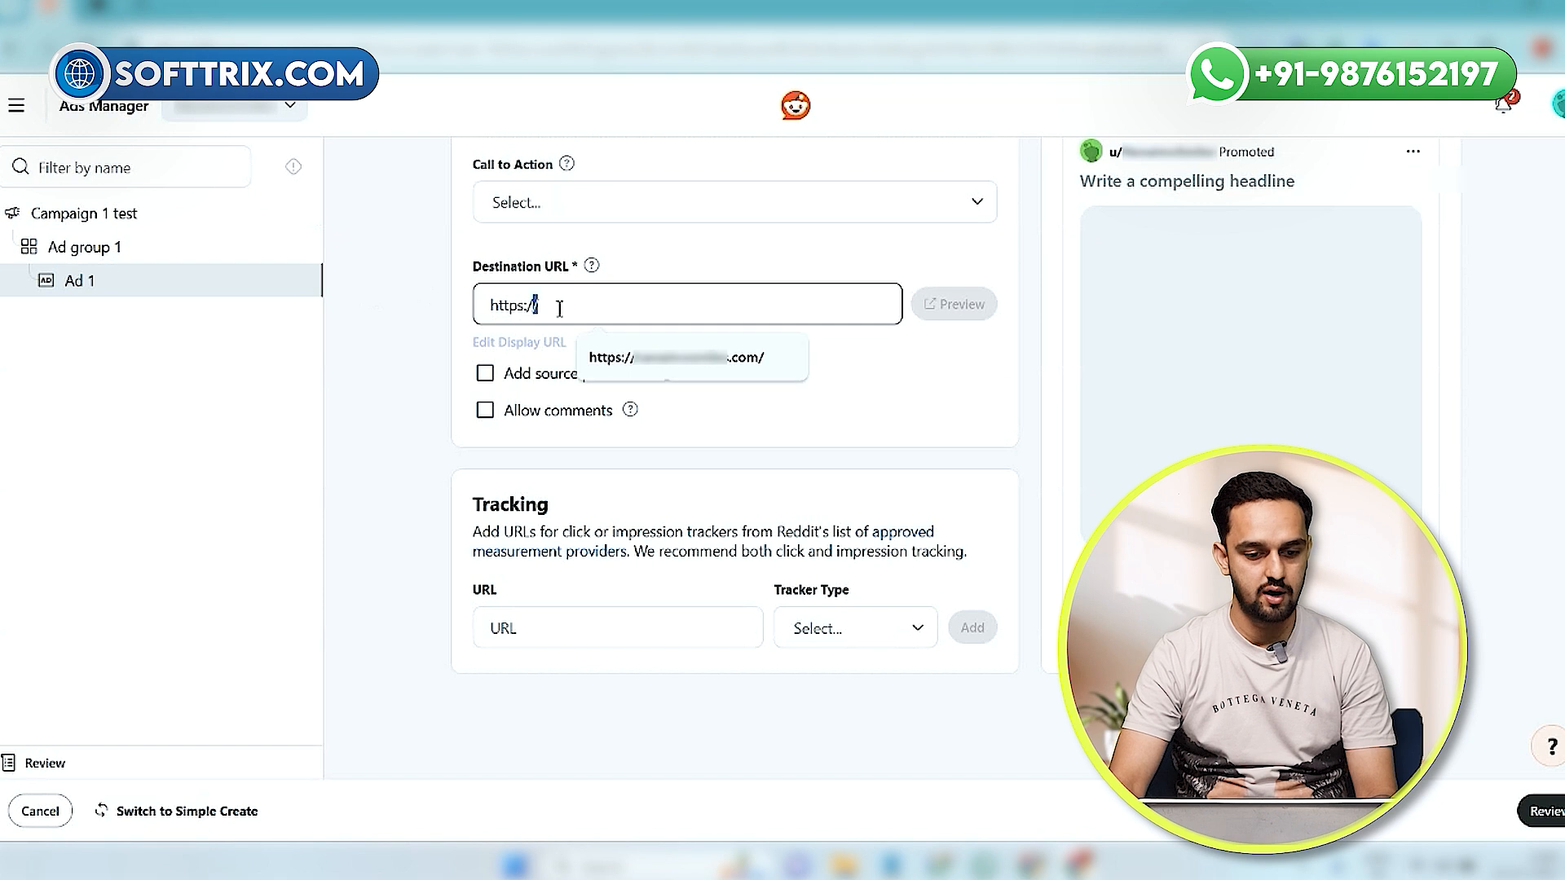
{"action": "key", "text": "ctrl+v"}
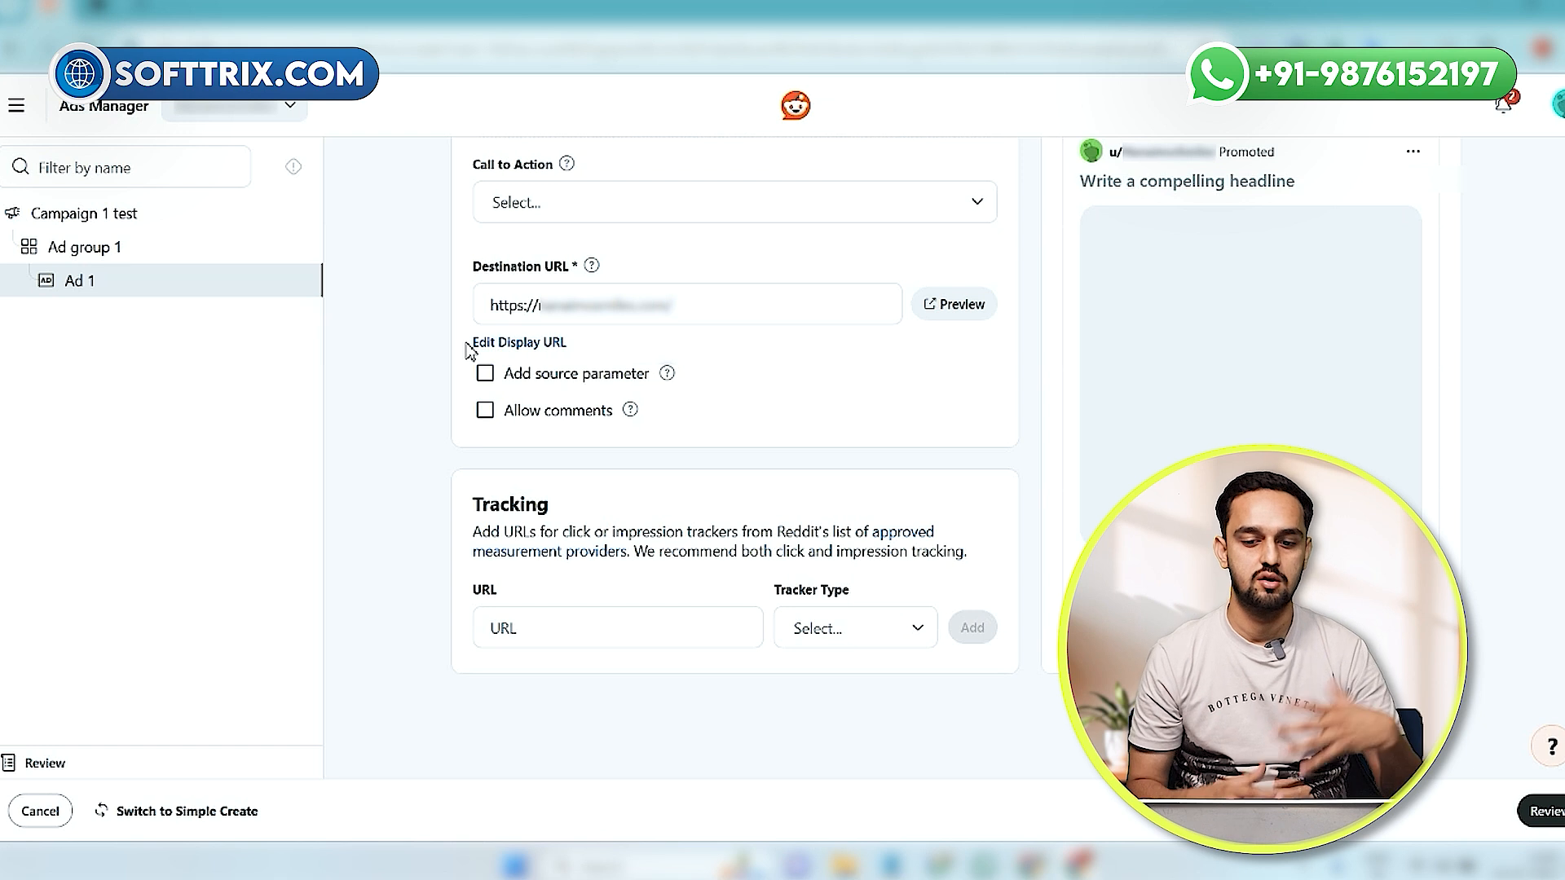
{"action": "scroll", "coordinate": [1282, 343], "scroll_direction": "up", "scroll_amount": 1}
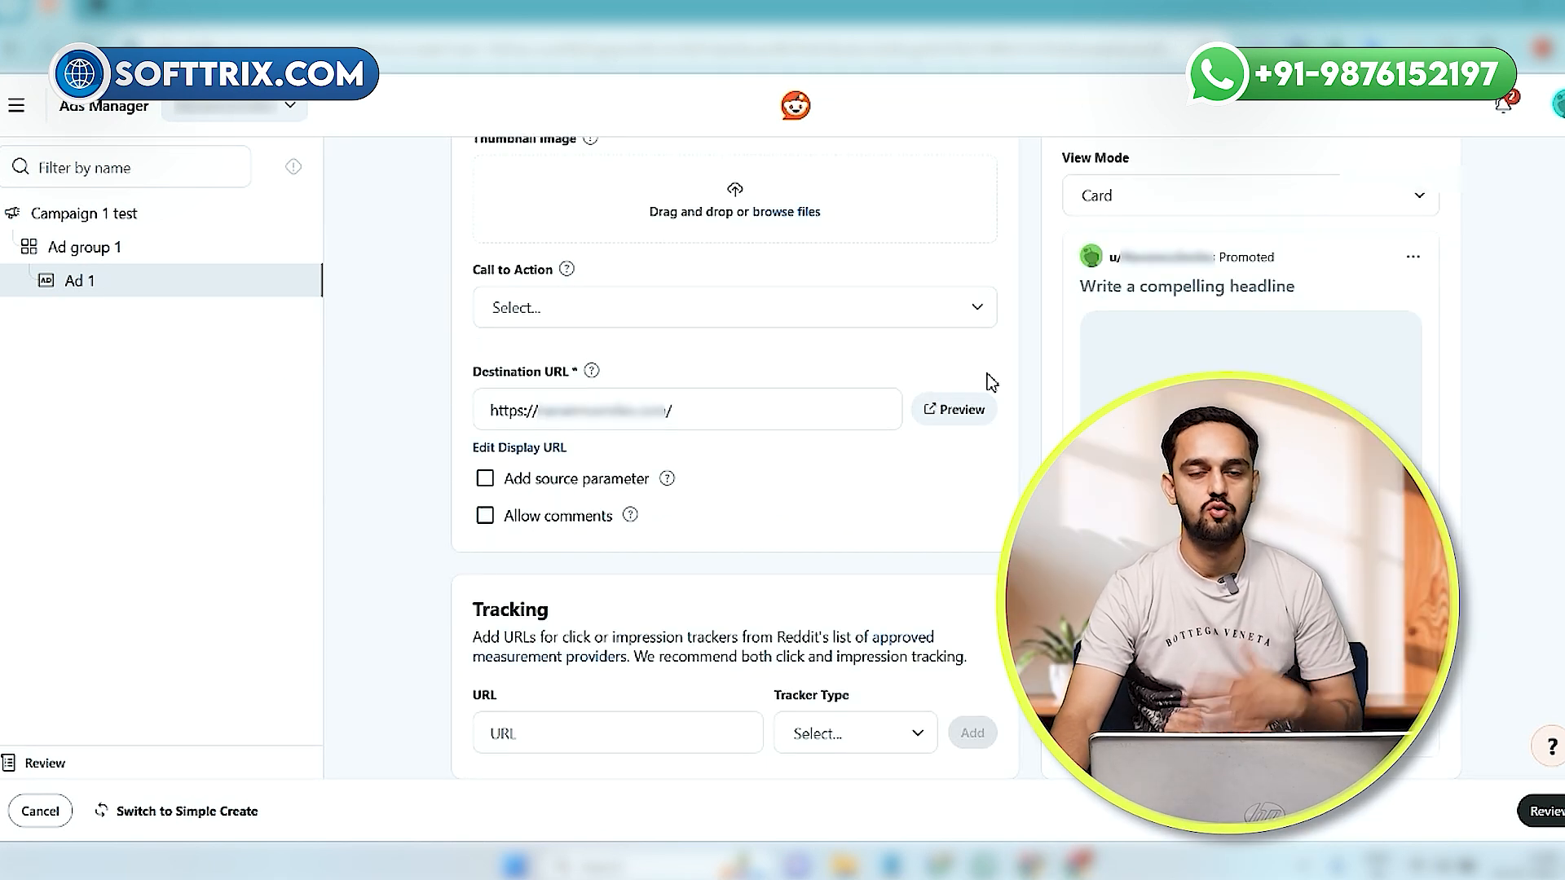
{"action": "left_click", "coordinate": [715, 426]}
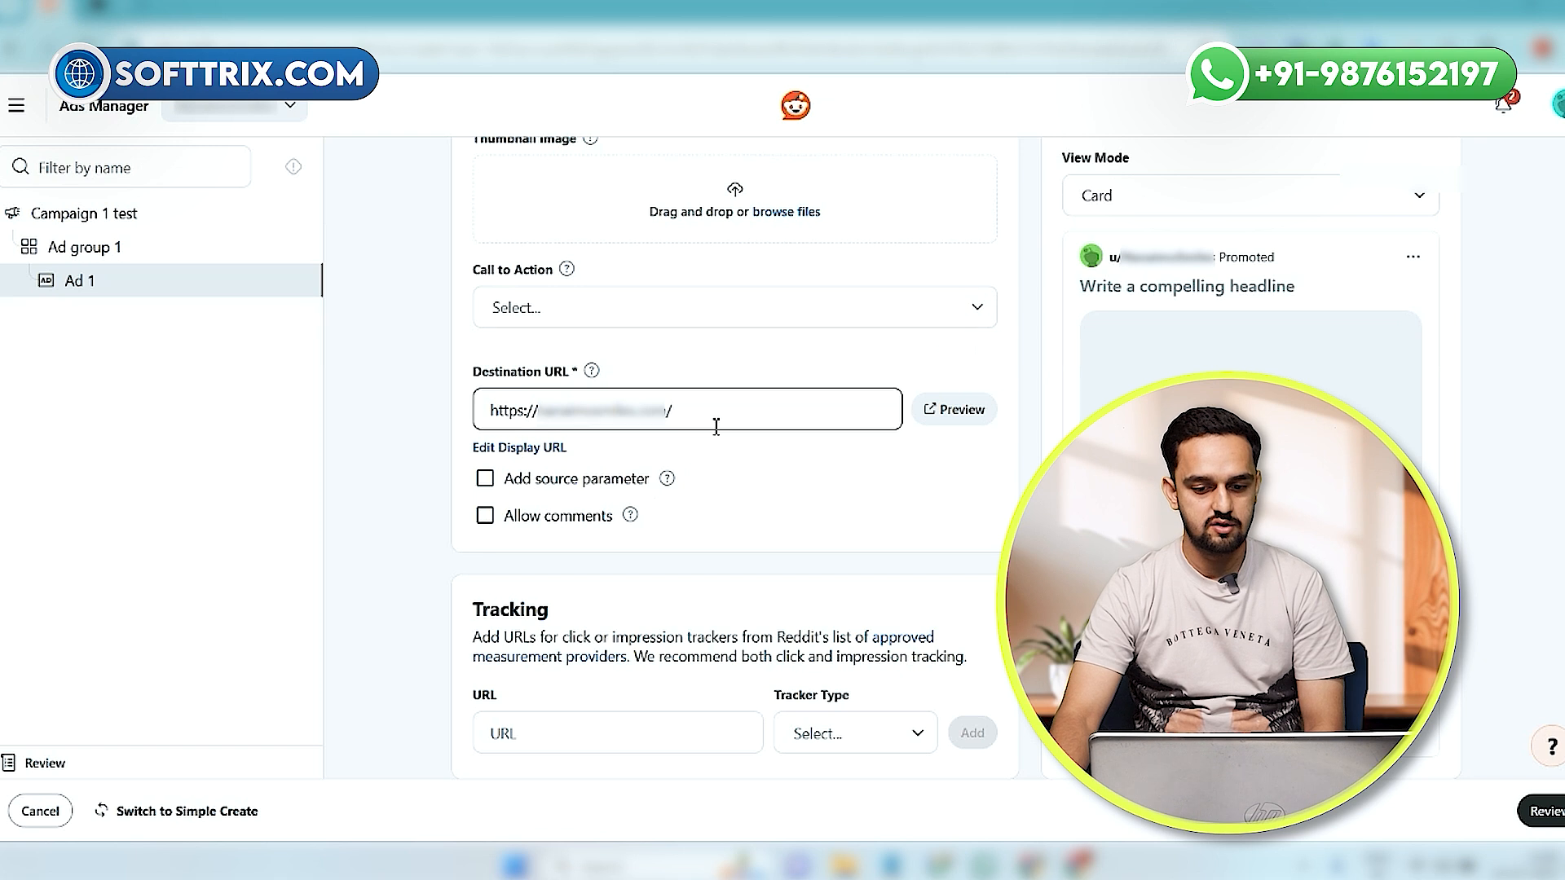
- Preview the ad's destination URL and review the new ad form from its tracking section back to its name and profile
{"action": "left_click", "coordinate": [954, 410]}
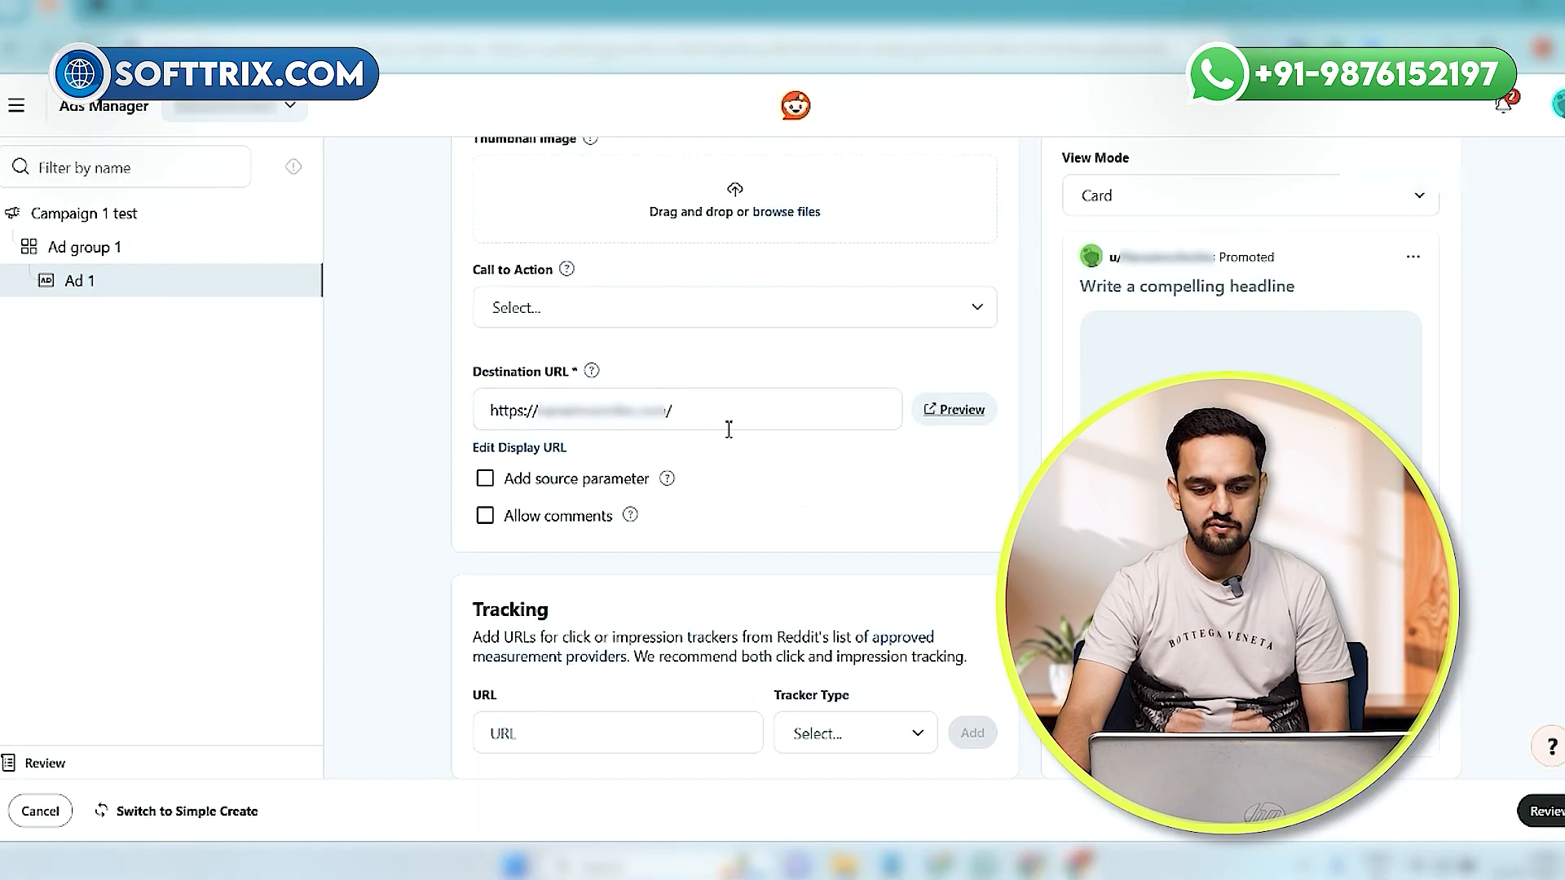
{"action": "left_click", "coordinate": [720, 419]}
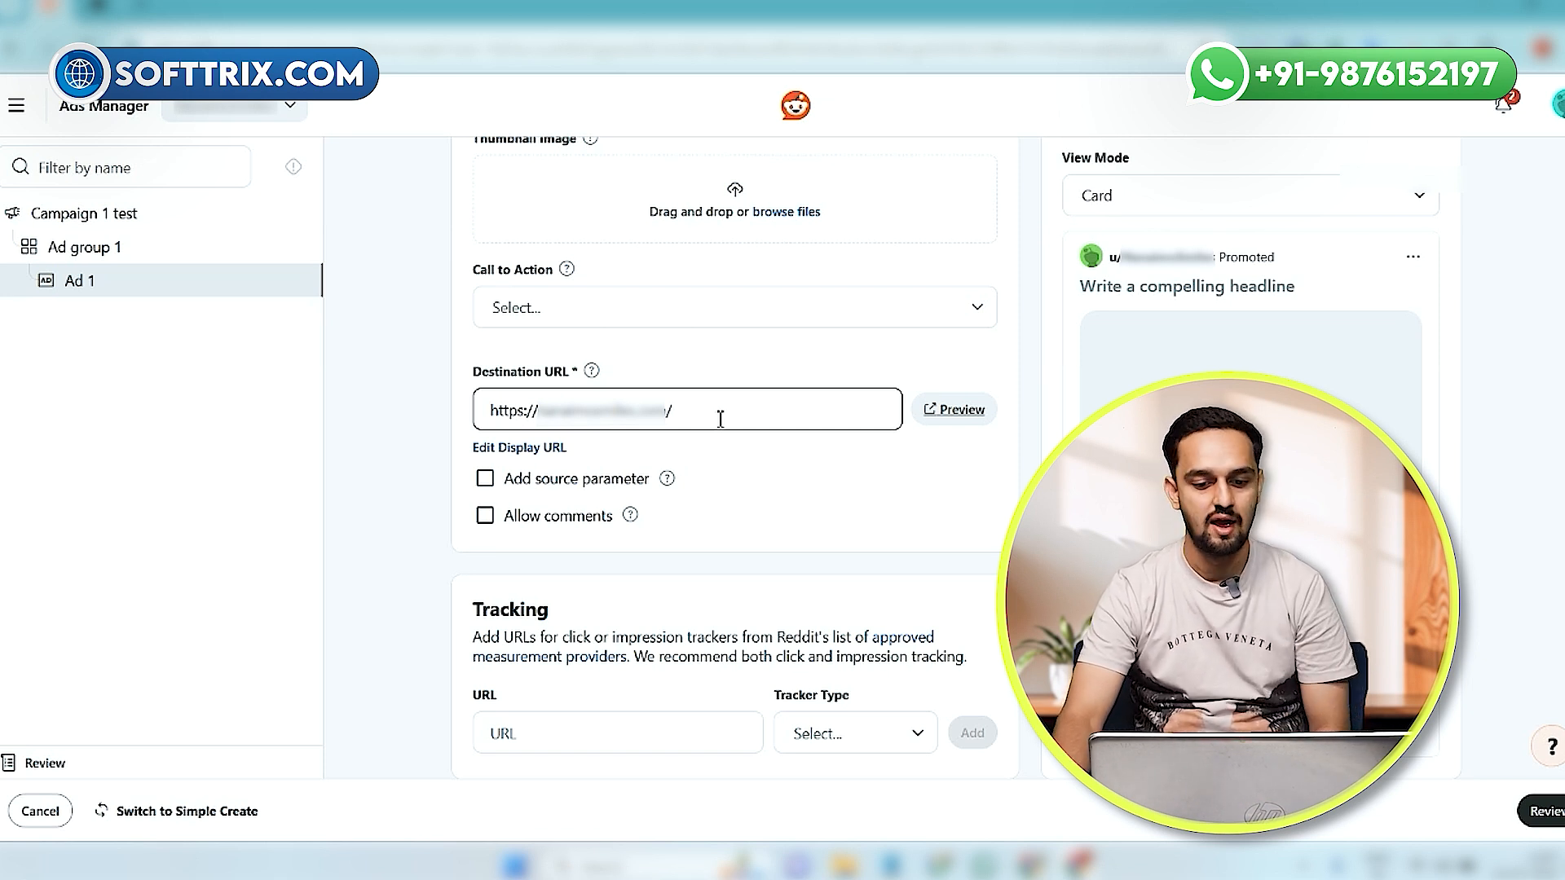
{"action": "scroll", "coordinate": [716, 468], "scroll_direction": "down", "scroll_amount": 1}
{"action": "scroll", "coordinate": [716, 466], "scroll_direction": "up", "scroll_amount": 4}
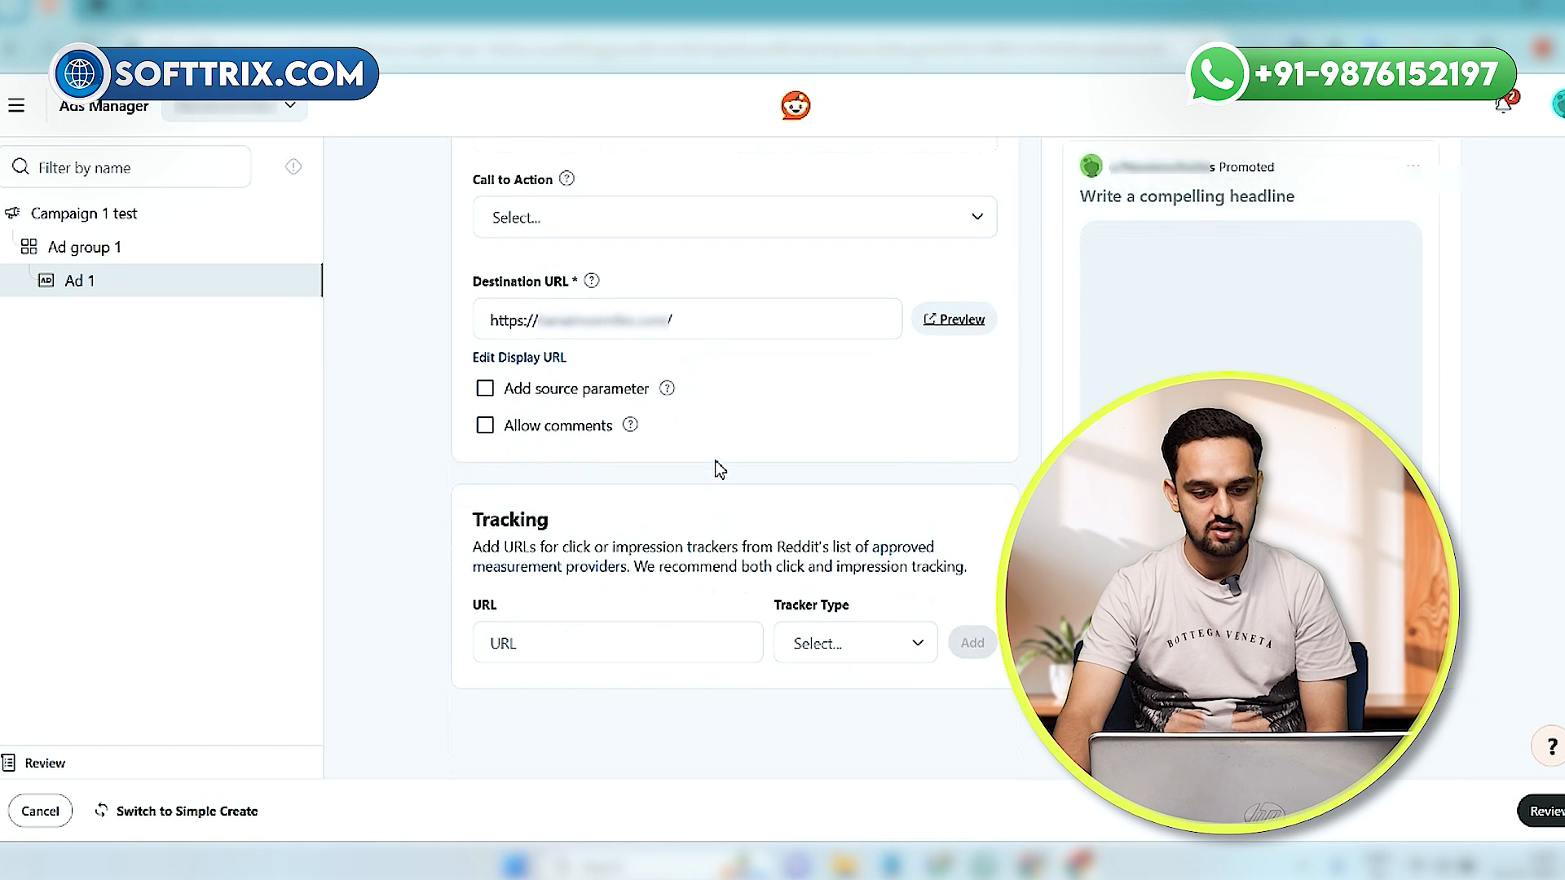
{"action": "scroll", "coordinate": [667, 524], "scroll_direction": "up", "scroll_amount": 8}
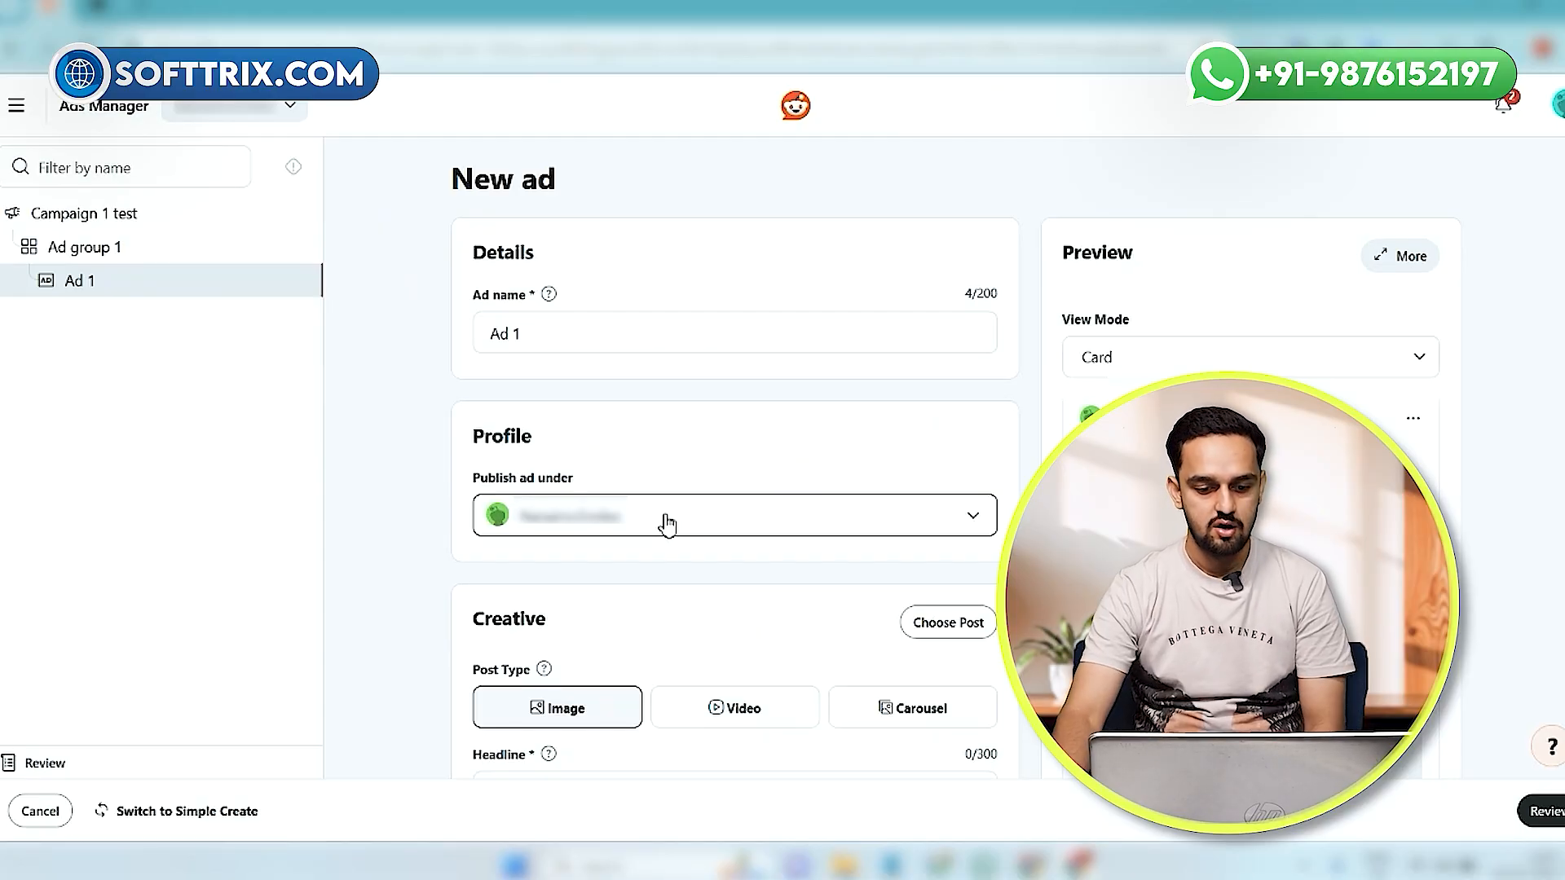
- Try the Carousel and Video post types for the ad's creative, and return to Image
{"action": "scroll", "coordinate": [666, 523], "scroll_direction": "down", "scroll_amount": 4}
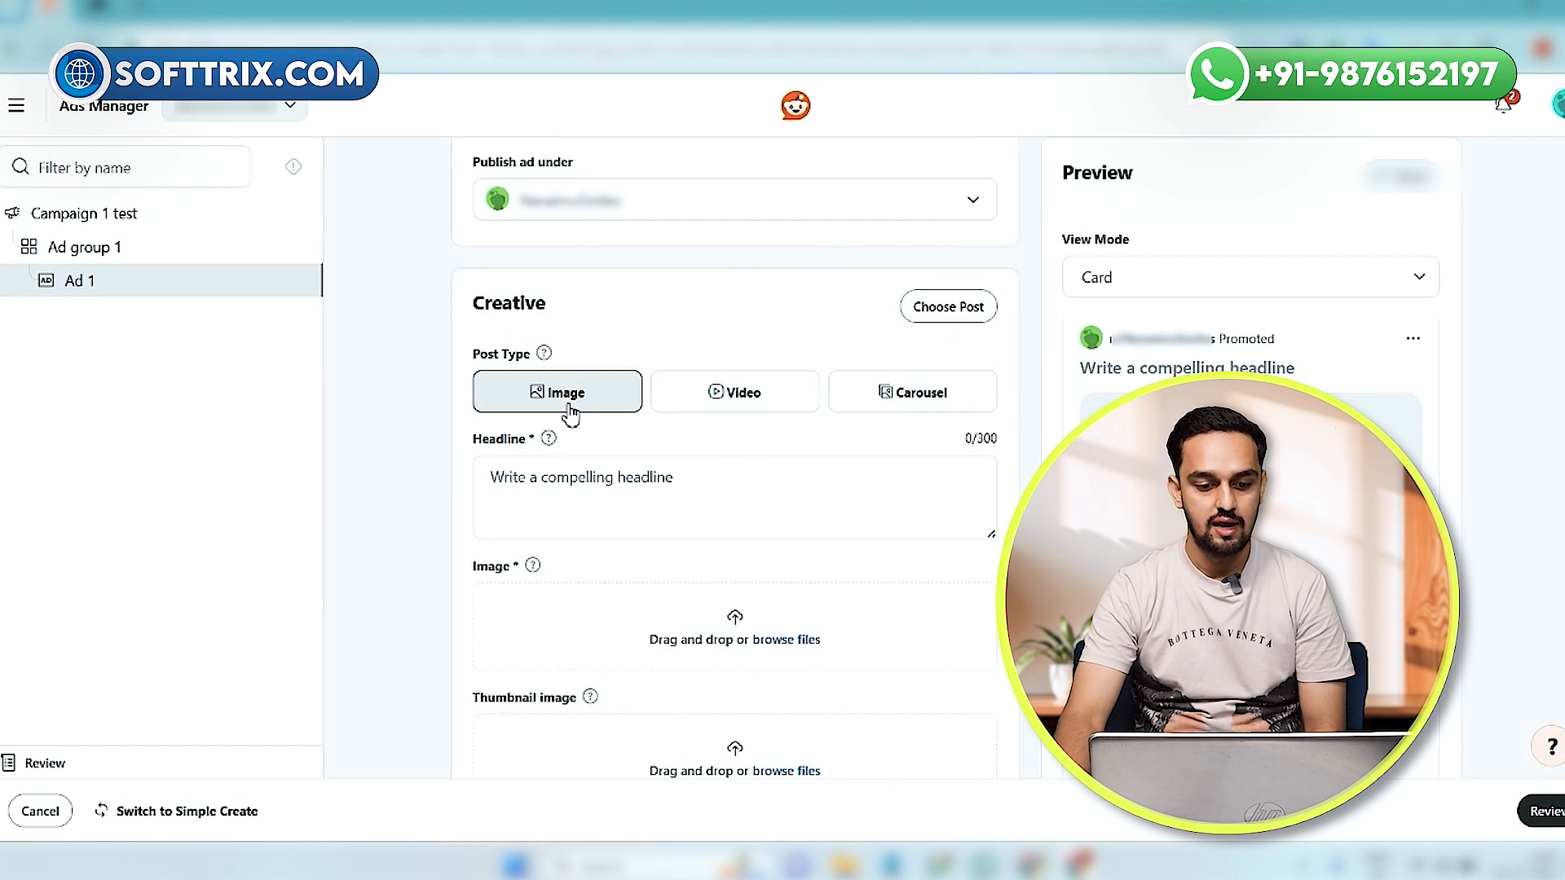
{"action": "left_click", "coordinate": [941, 403]}
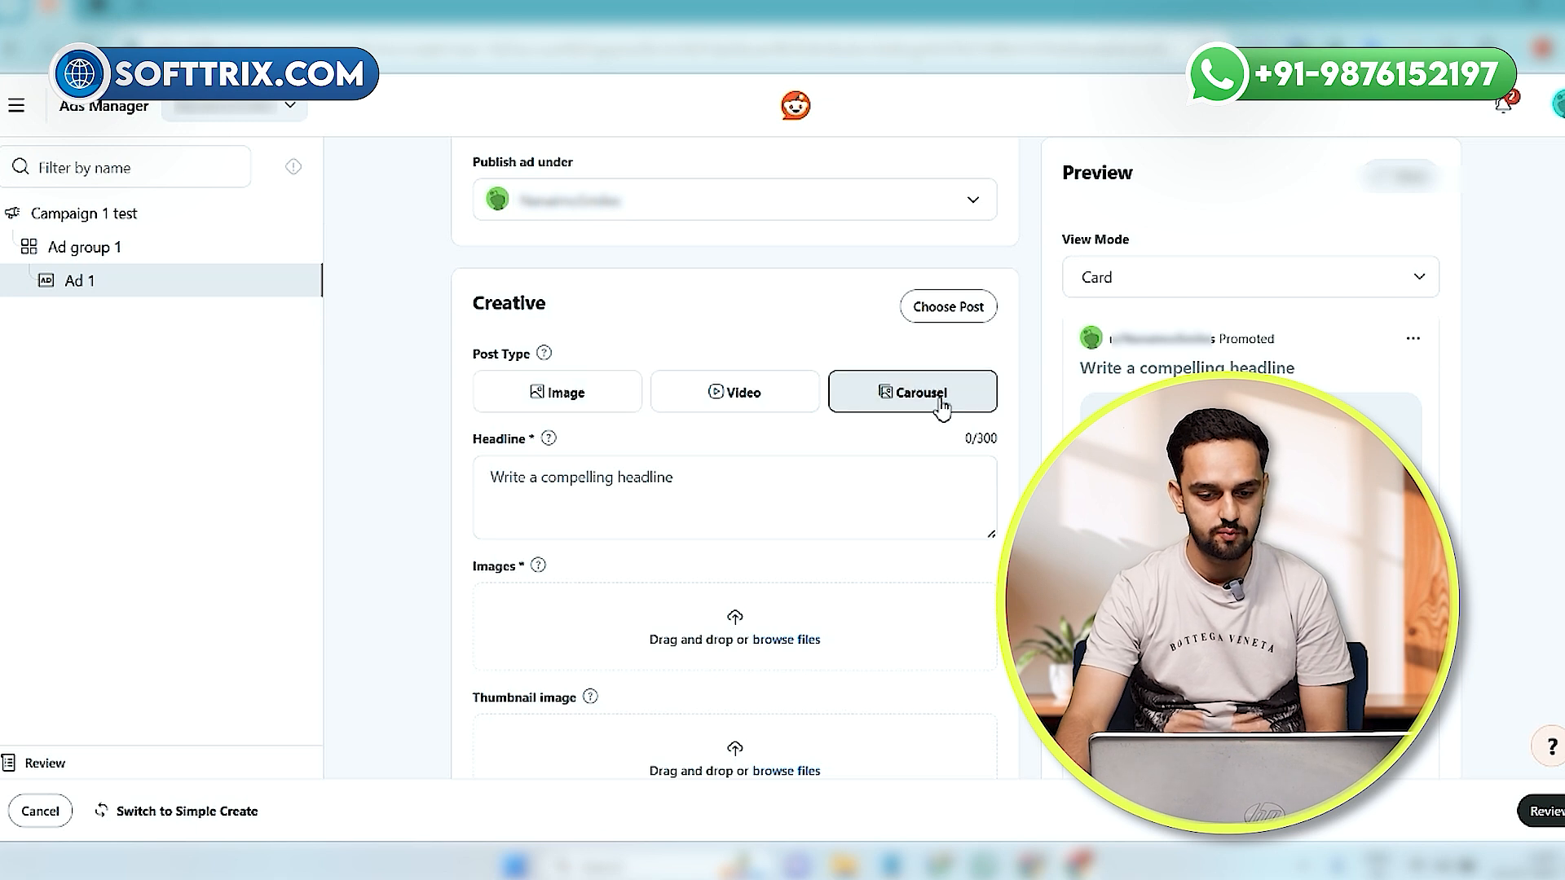
{"action": "left_click", "coordinate": [778, 403]}
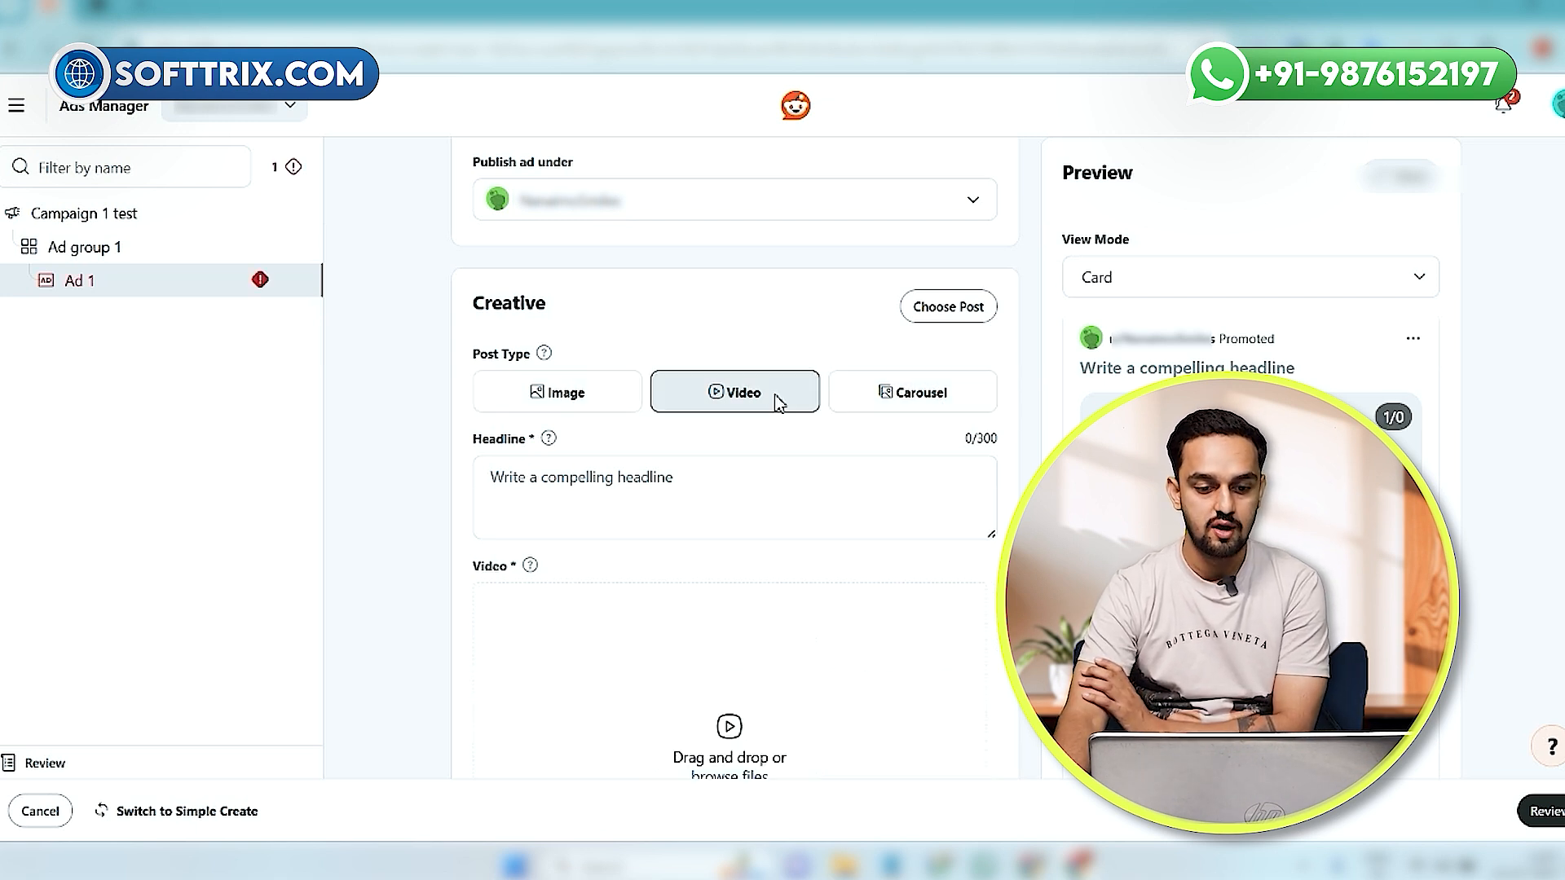
{"action": "left_click", "coordinate": [598, 405]}
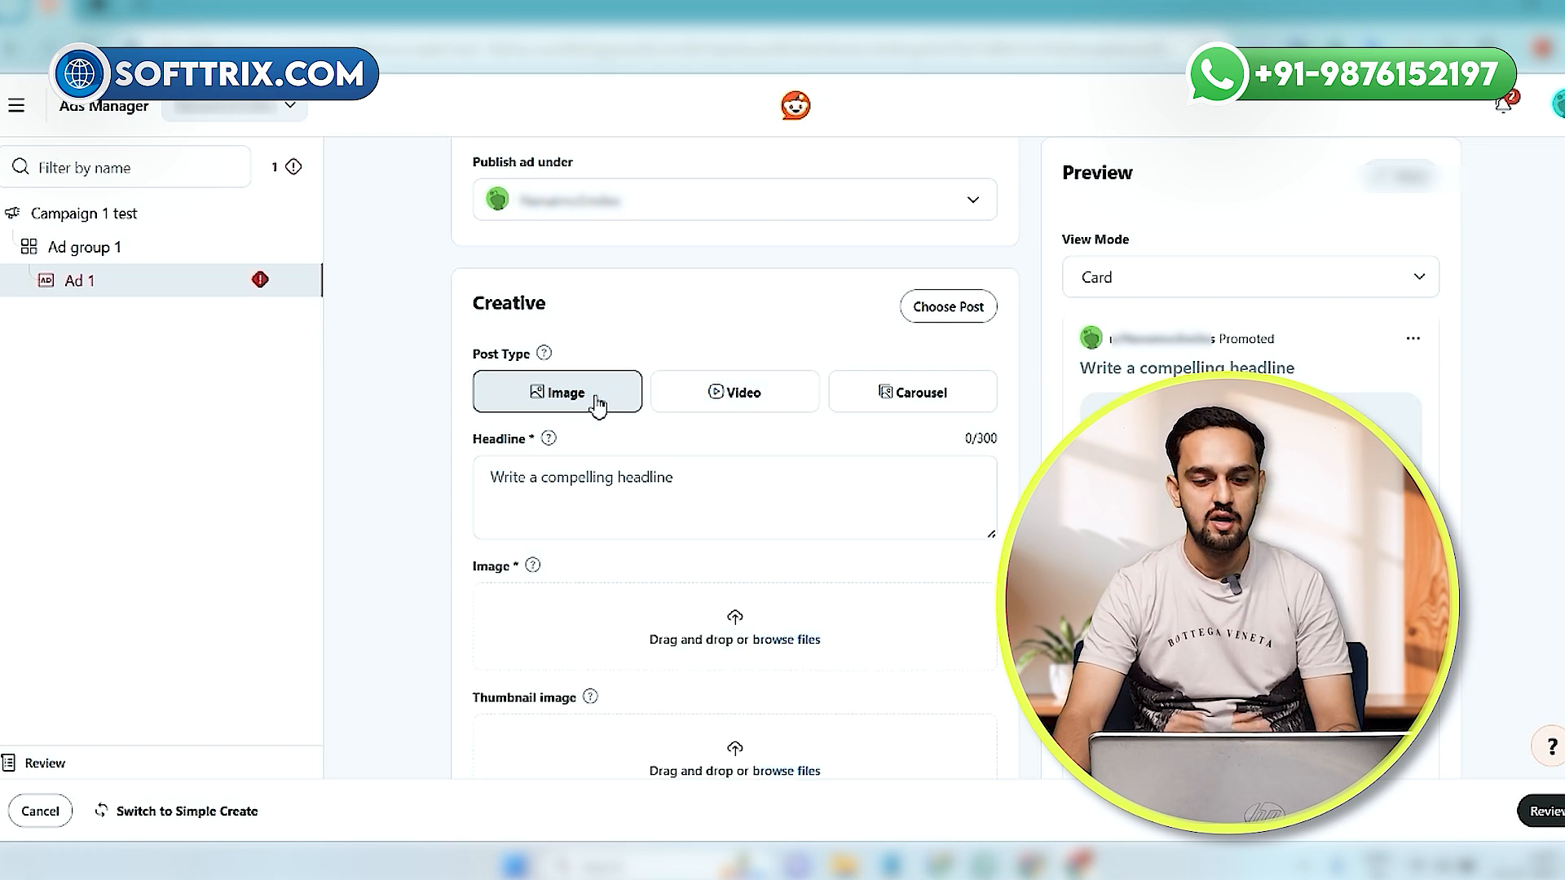
{"action": "scroll", "coordinate": [719, 524], "scroll_direction": "down", "scroll_amount": 1}
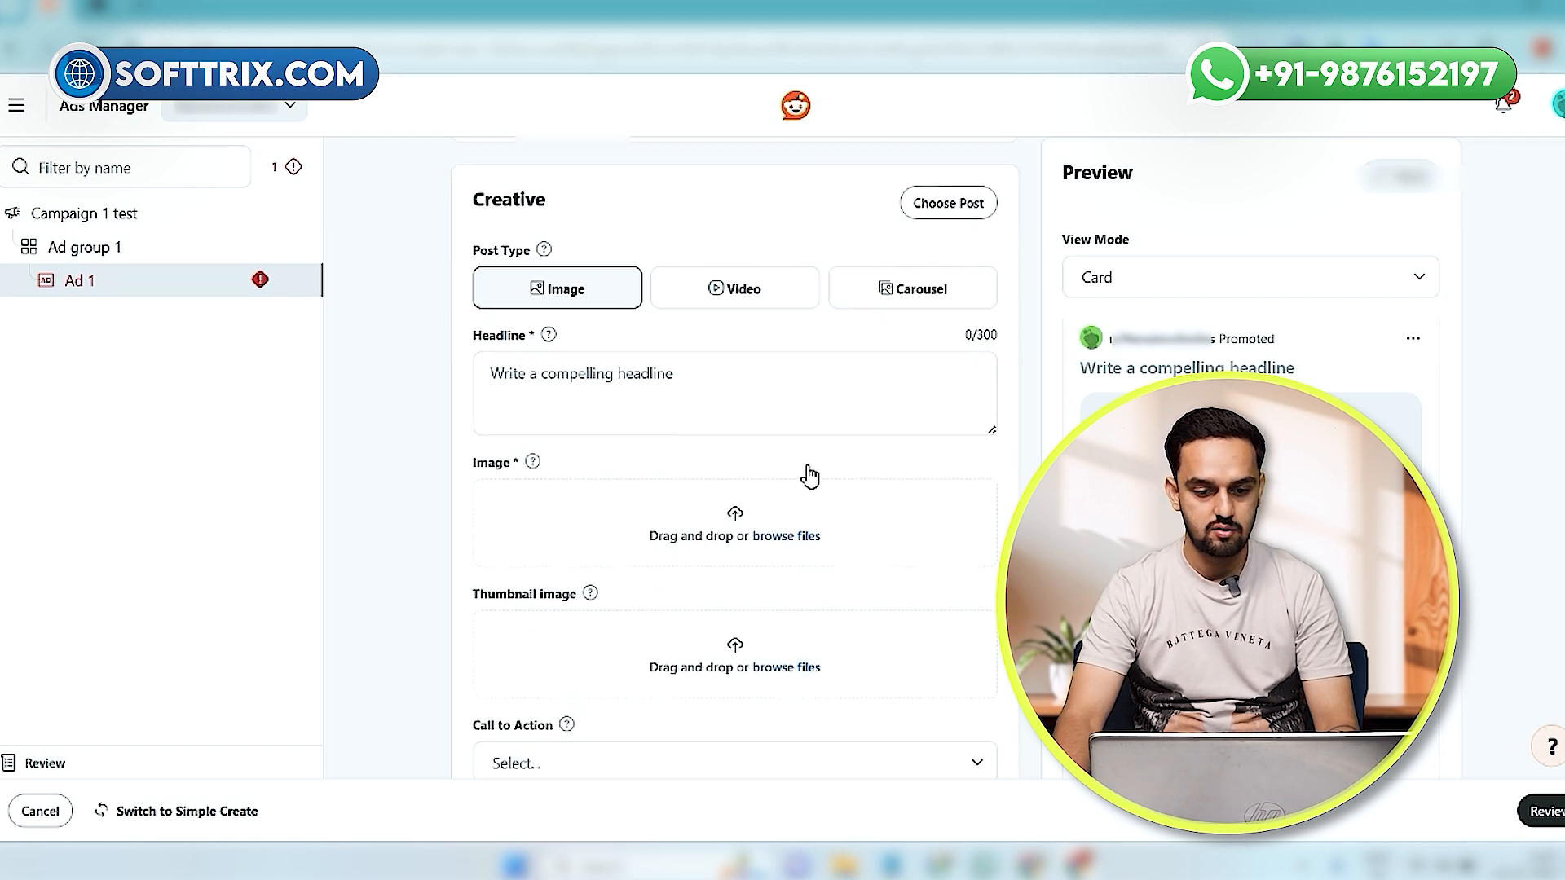
{"action": "scroll", "coordinate": [809, 476], "scroll_direction": "up", "scroll_amount": 1}
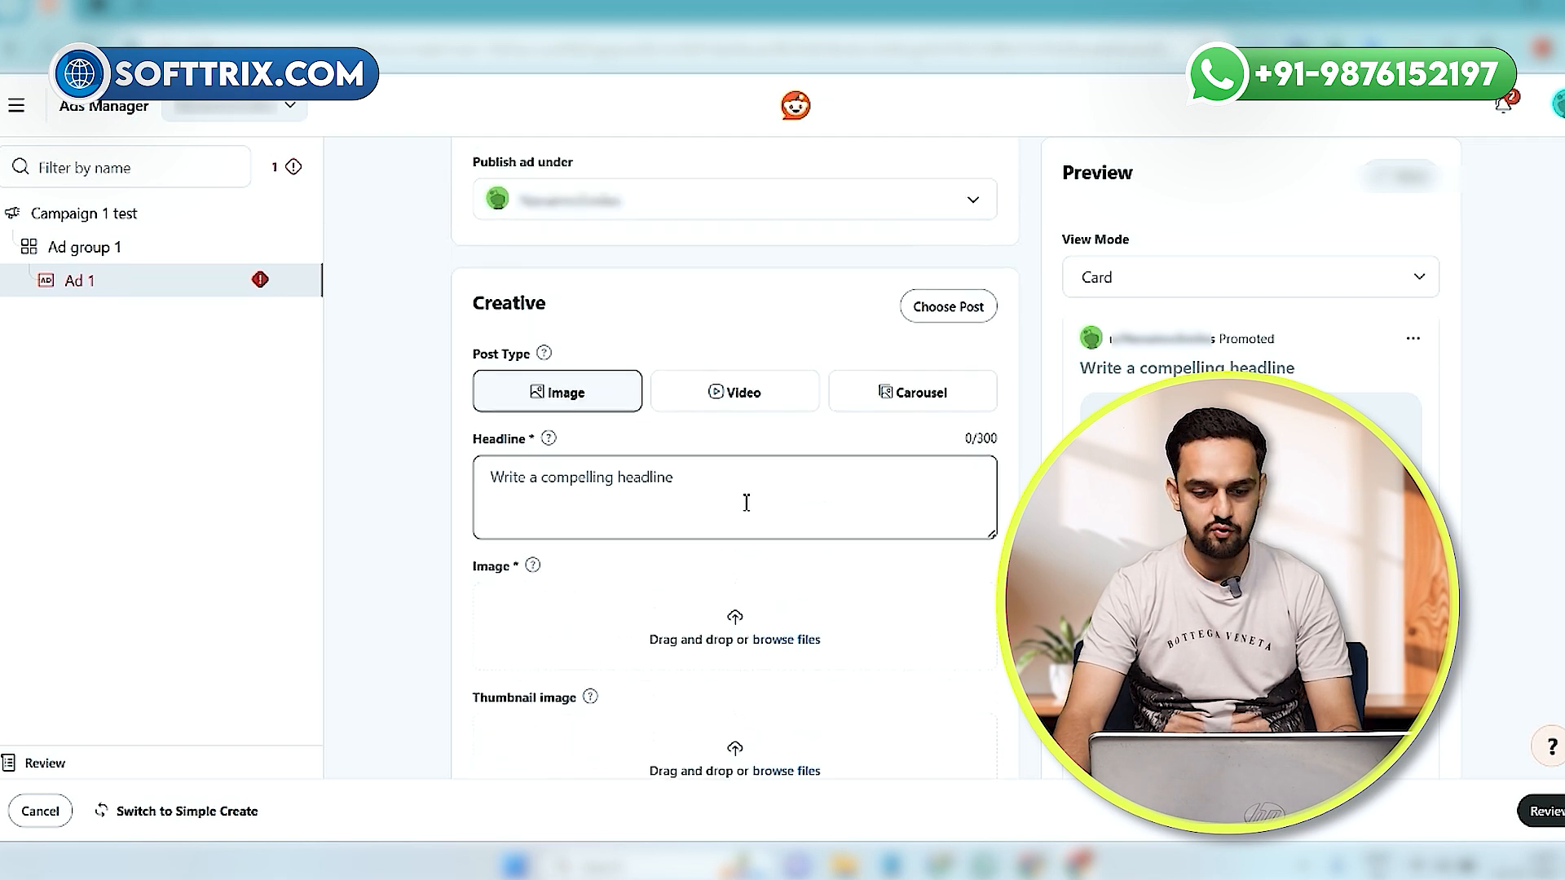
- Examine the promoted posts and their details in the post library, close it, and look over the creative's headline, image and thumbnail fields
{"action": "left_click", "coordinate": [951, 318]}
{"action": "mouse_move", "coordinate": [1080, 410]}
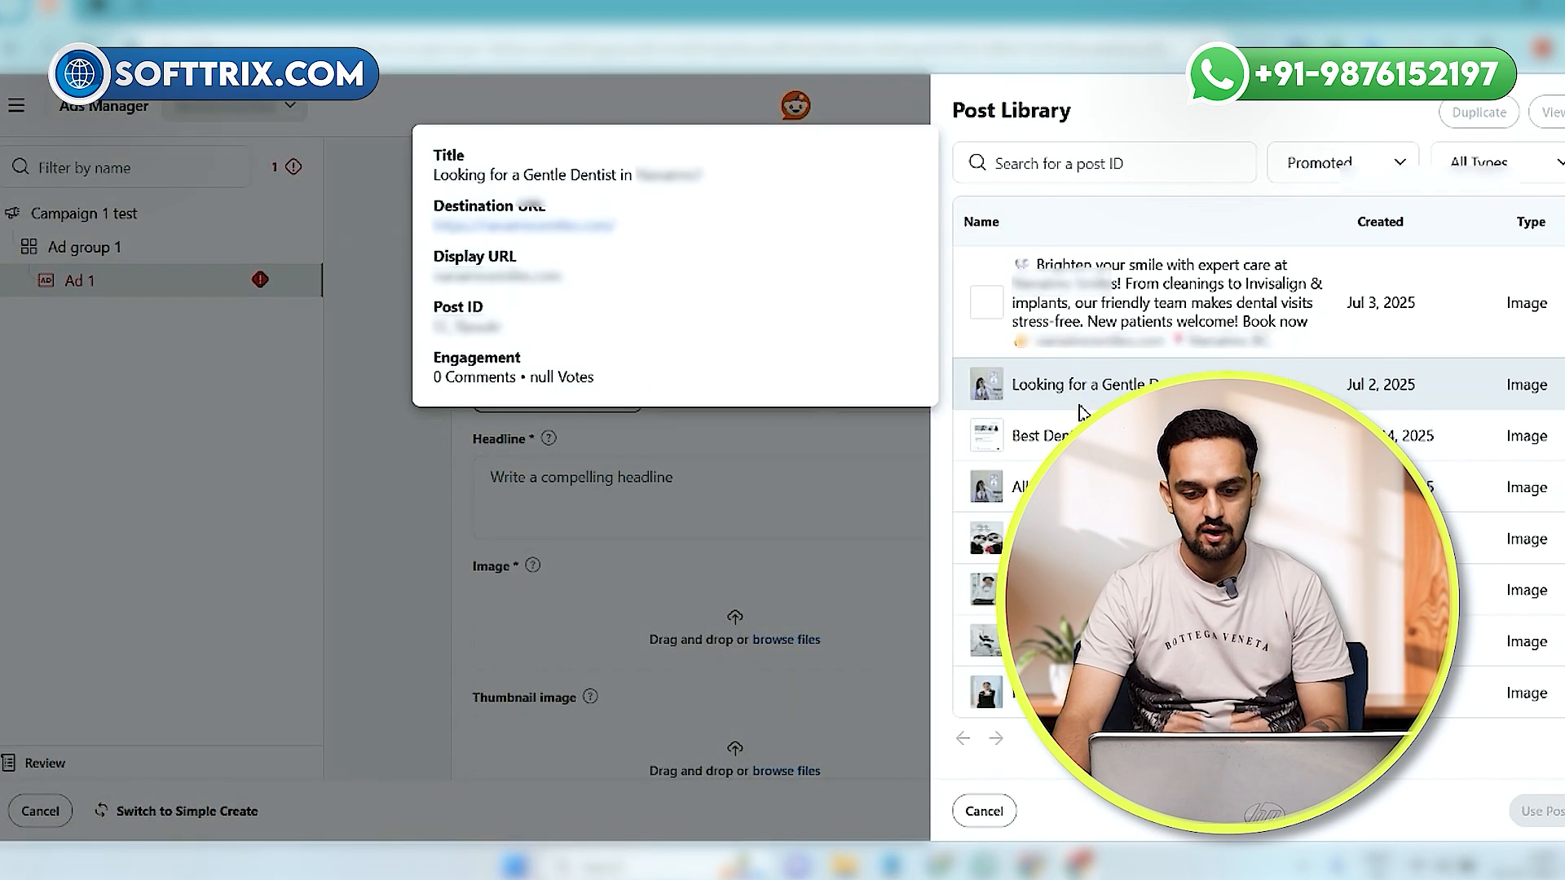
{"action": "mouse_move", "coordinate": [1072, 326]}
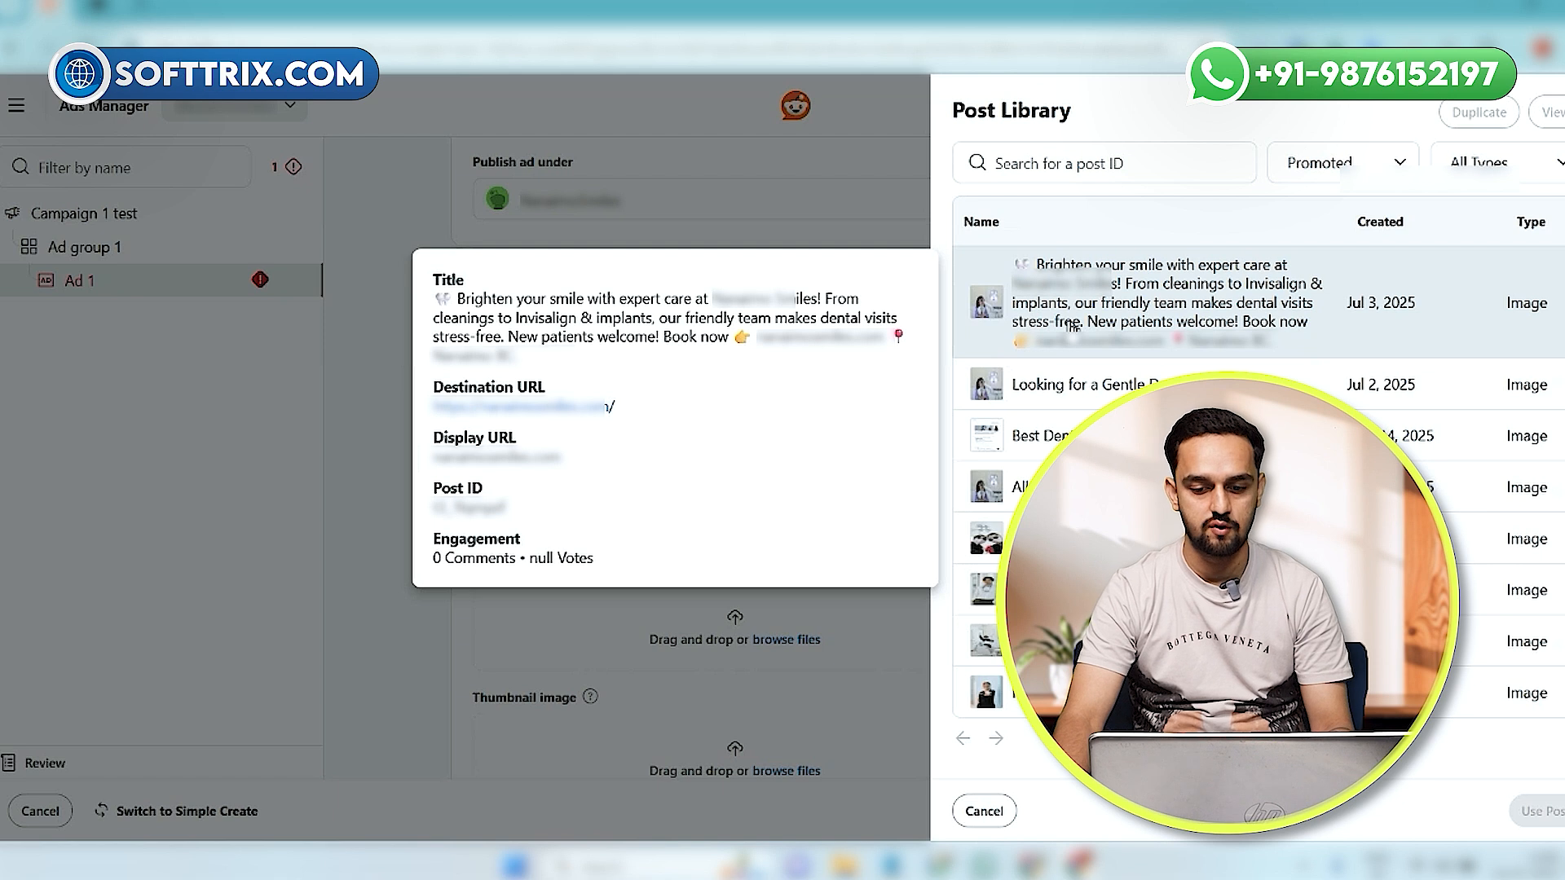
{"action": "left_click", "coordinate": [912, 155]}
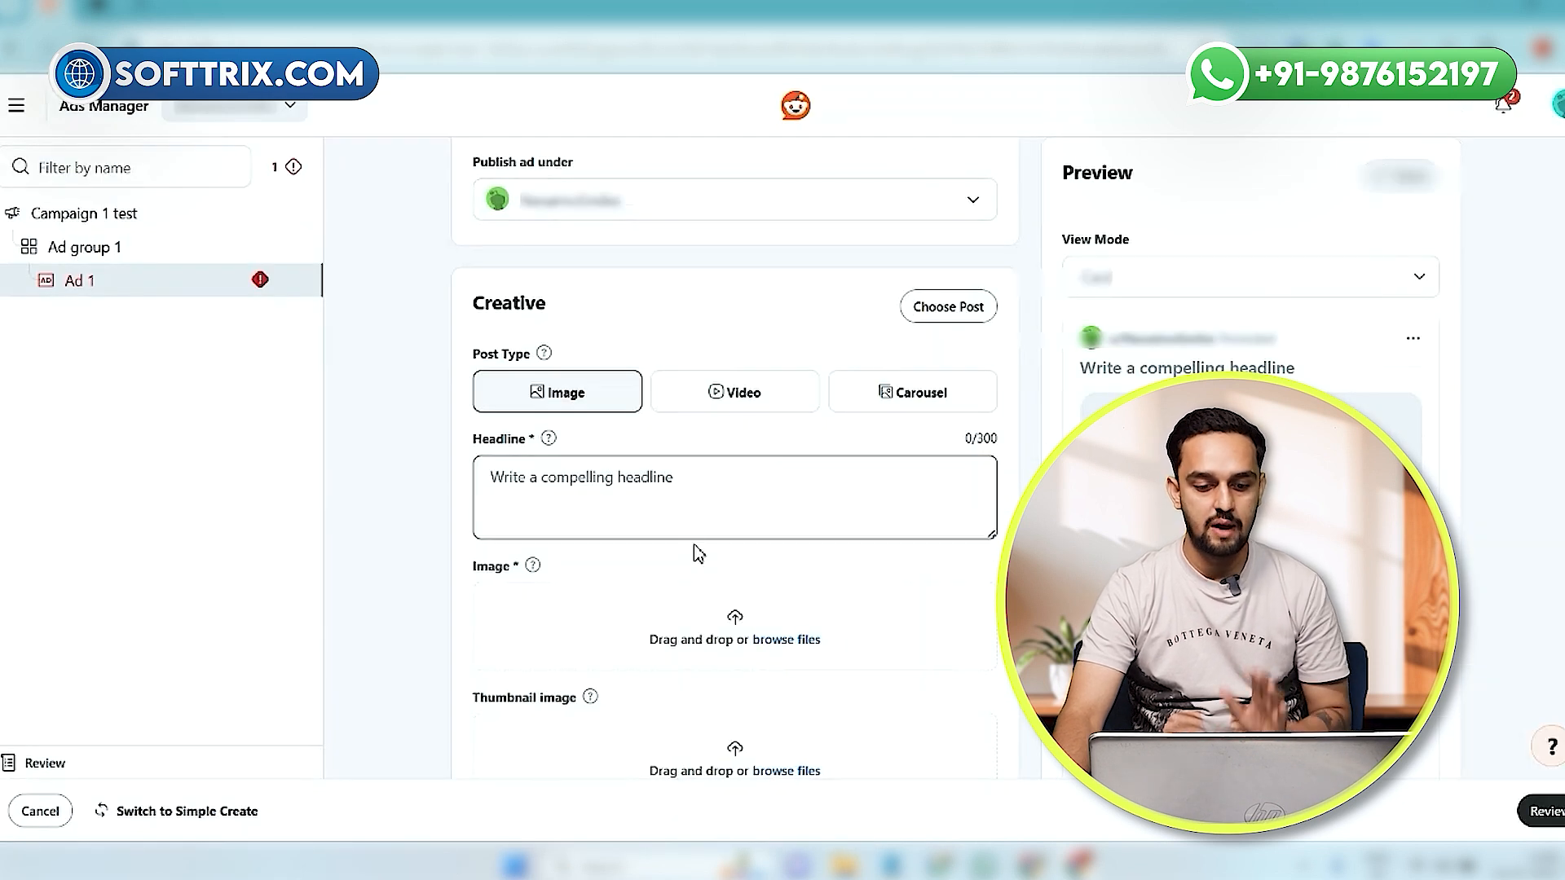
{"action": "scroll", "coordinate": [697, 555], "scroll_direction": "down", "scroll_amount": 1}
{"action": "scroll", "coordinate": [697, 555], "scroll_direction": "down", "scroll_amount": 1}
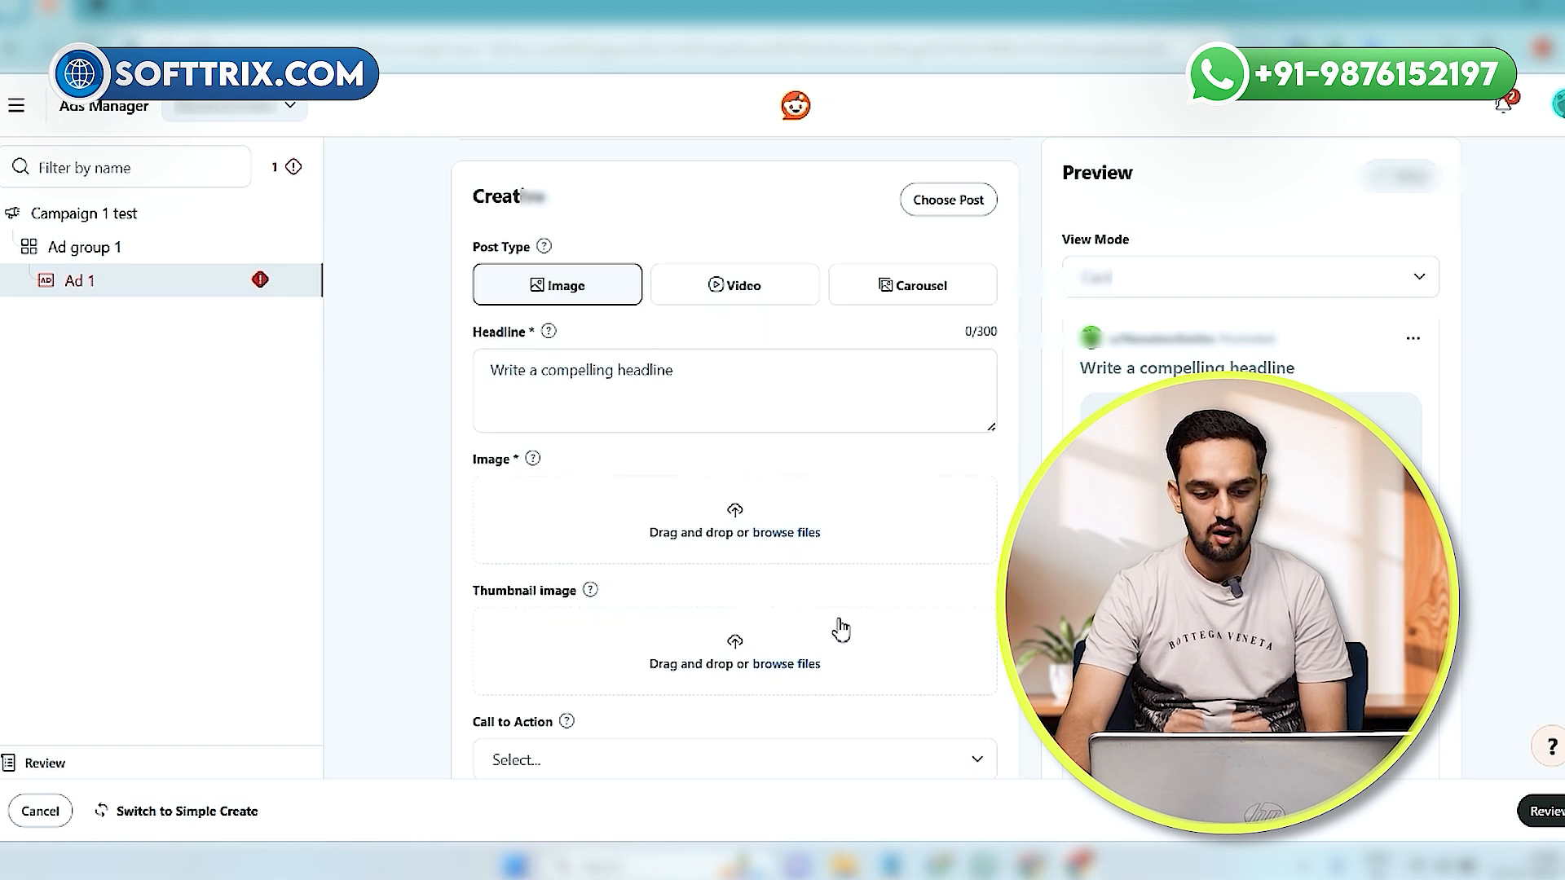
{"action": "scroll", "coordinate": [629, 590], "scroll_direction": "down", "scroll_amount": 1}
{"action": "scroll", "coordinate": [778, 538], "scroll_direction": "up", "scroll_amount": 3}
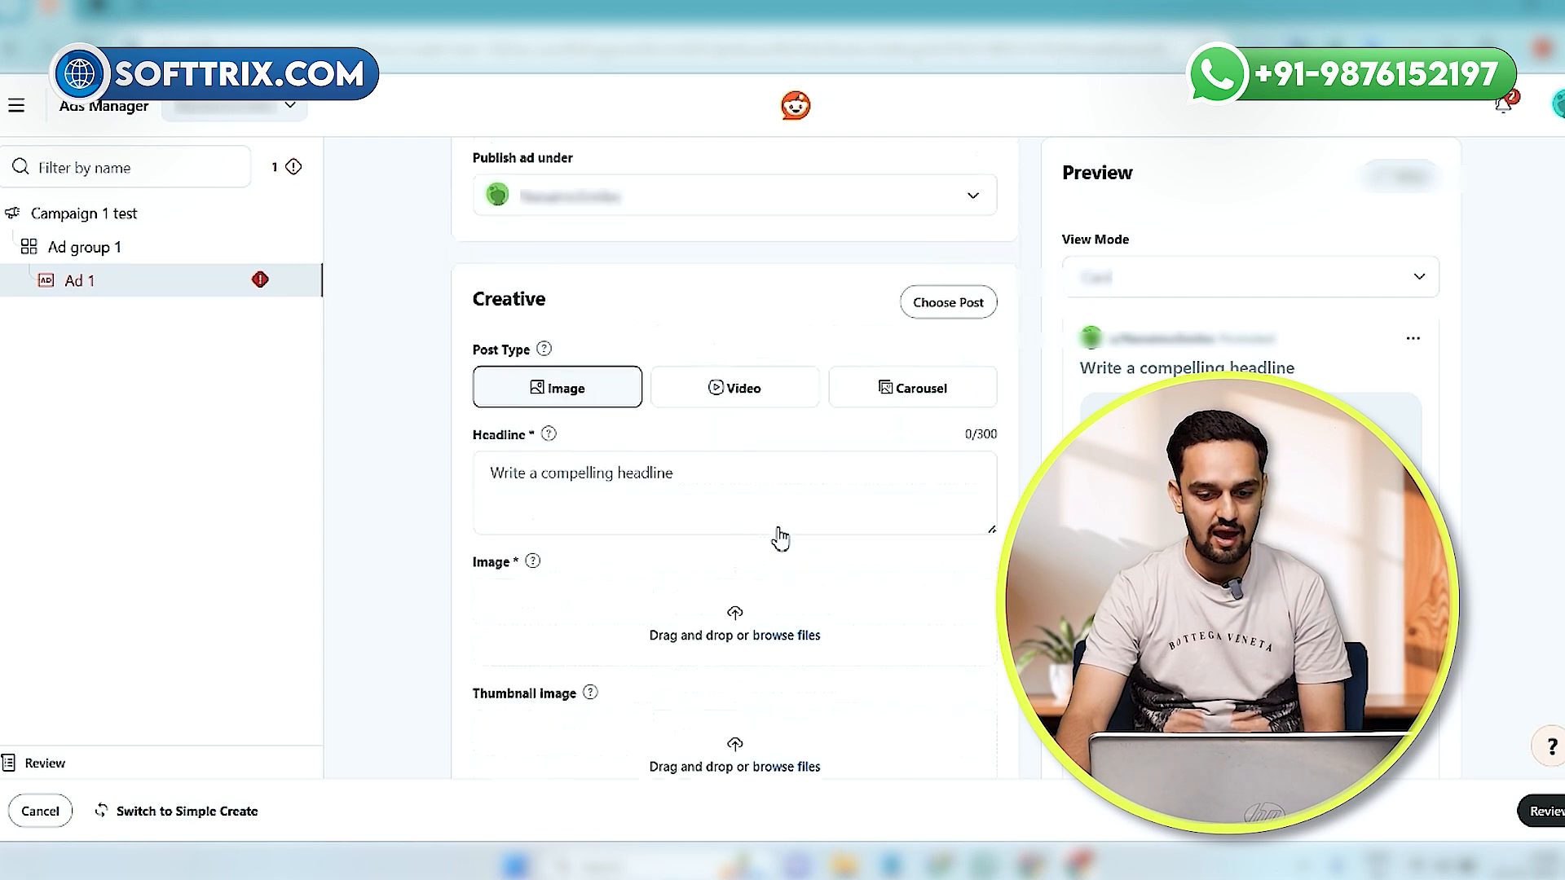
- Use the existing "Looking for a Gentle Dentist" image post of Jul 2, 2025 from the post library as the ad's creative
{"action": "left_click", "coordinate": [922, 416]}
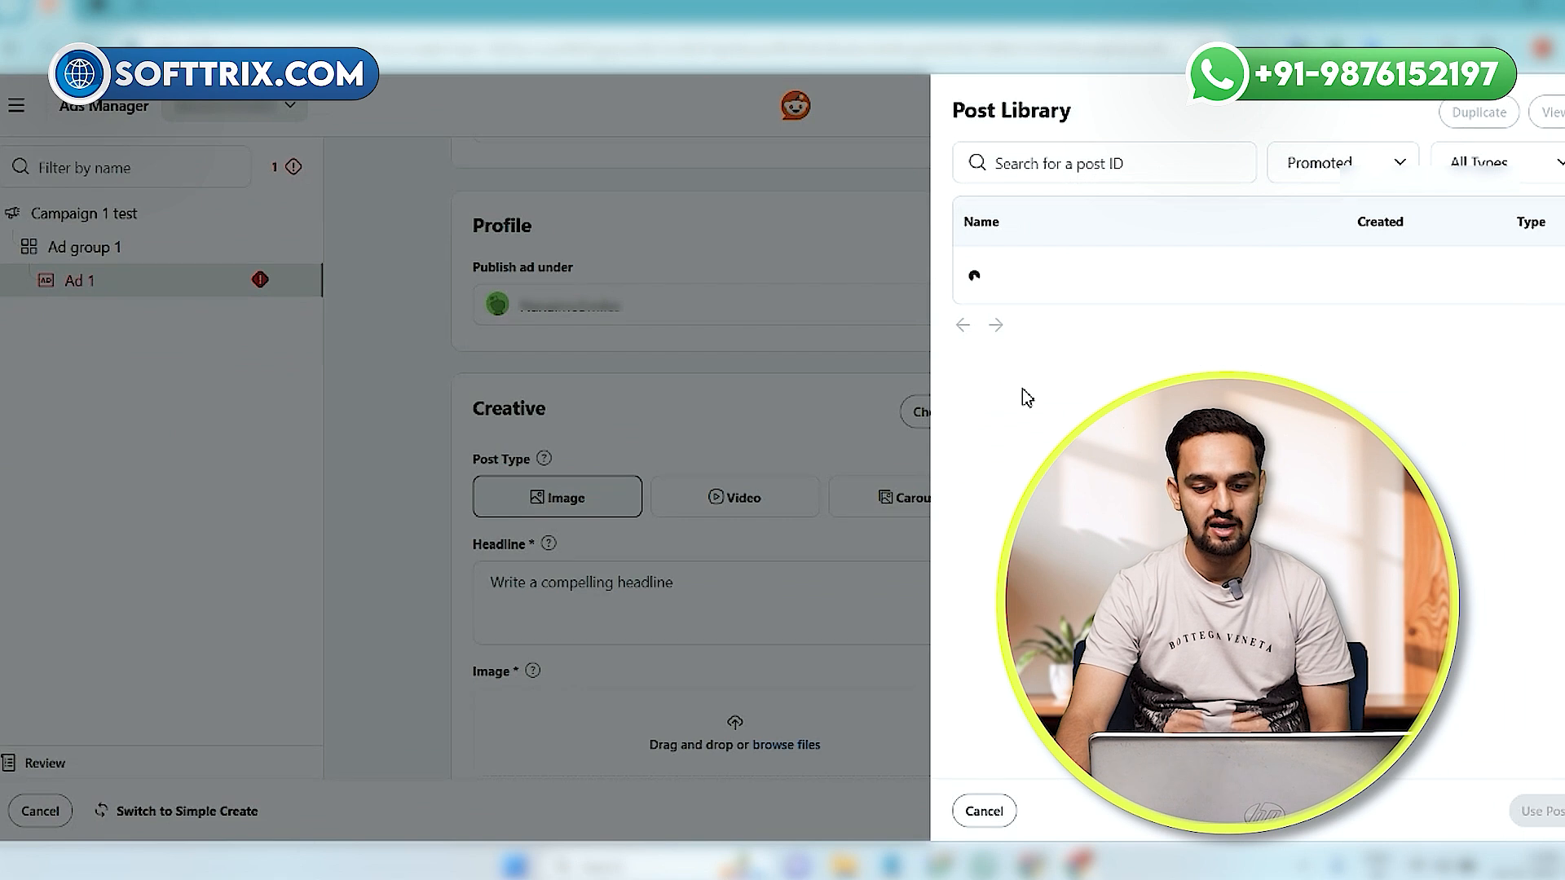
{"action": "left_click", "coordinate": [1047, 319]}
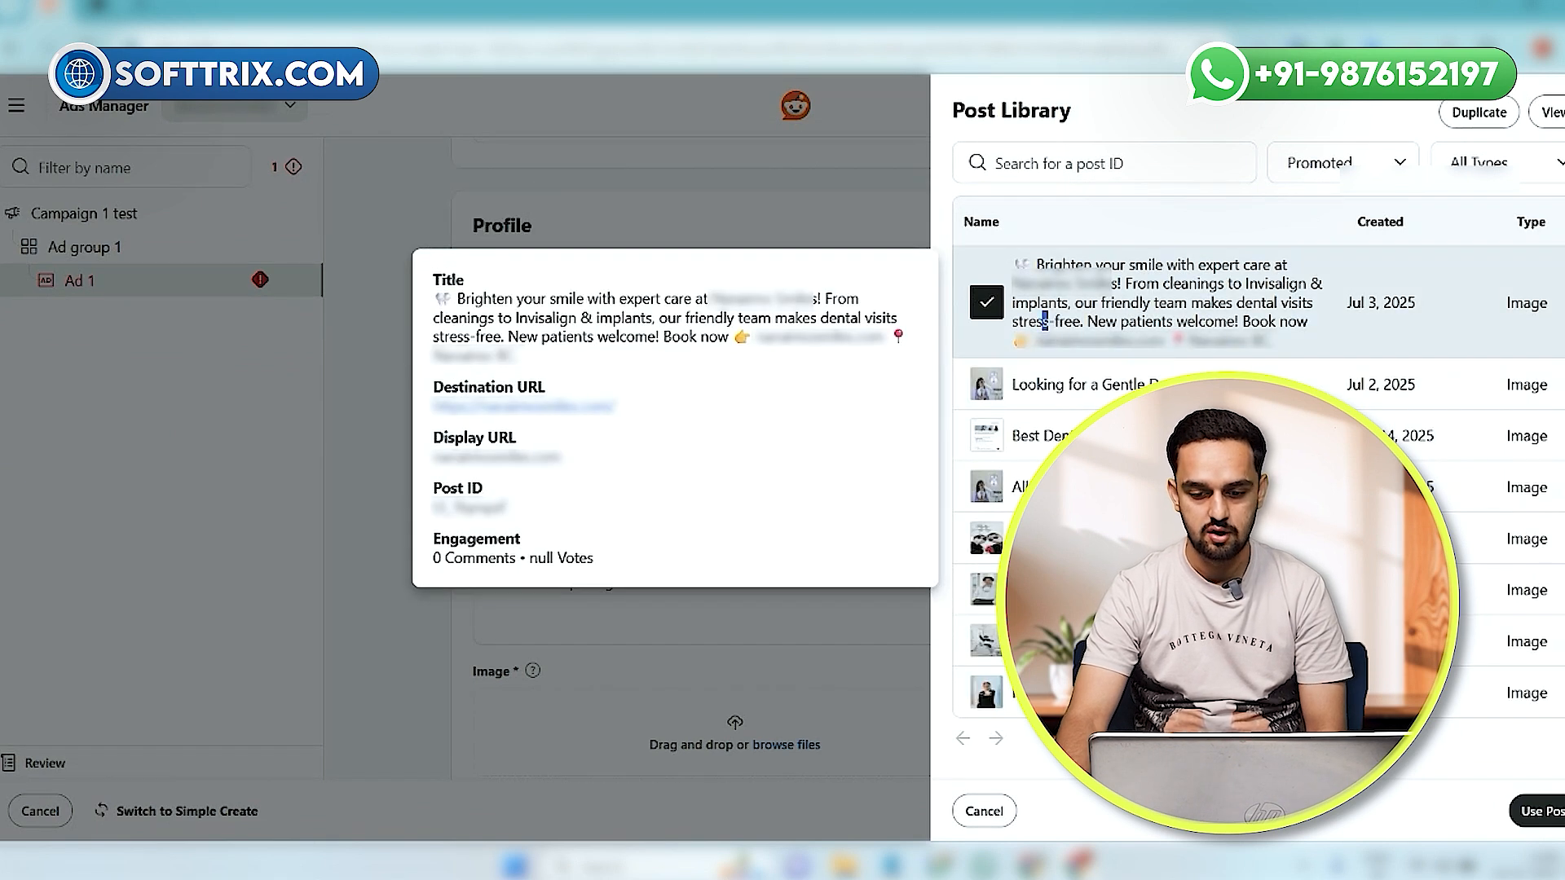
{"action": "left_click", "coordinate": [1059, 384]}
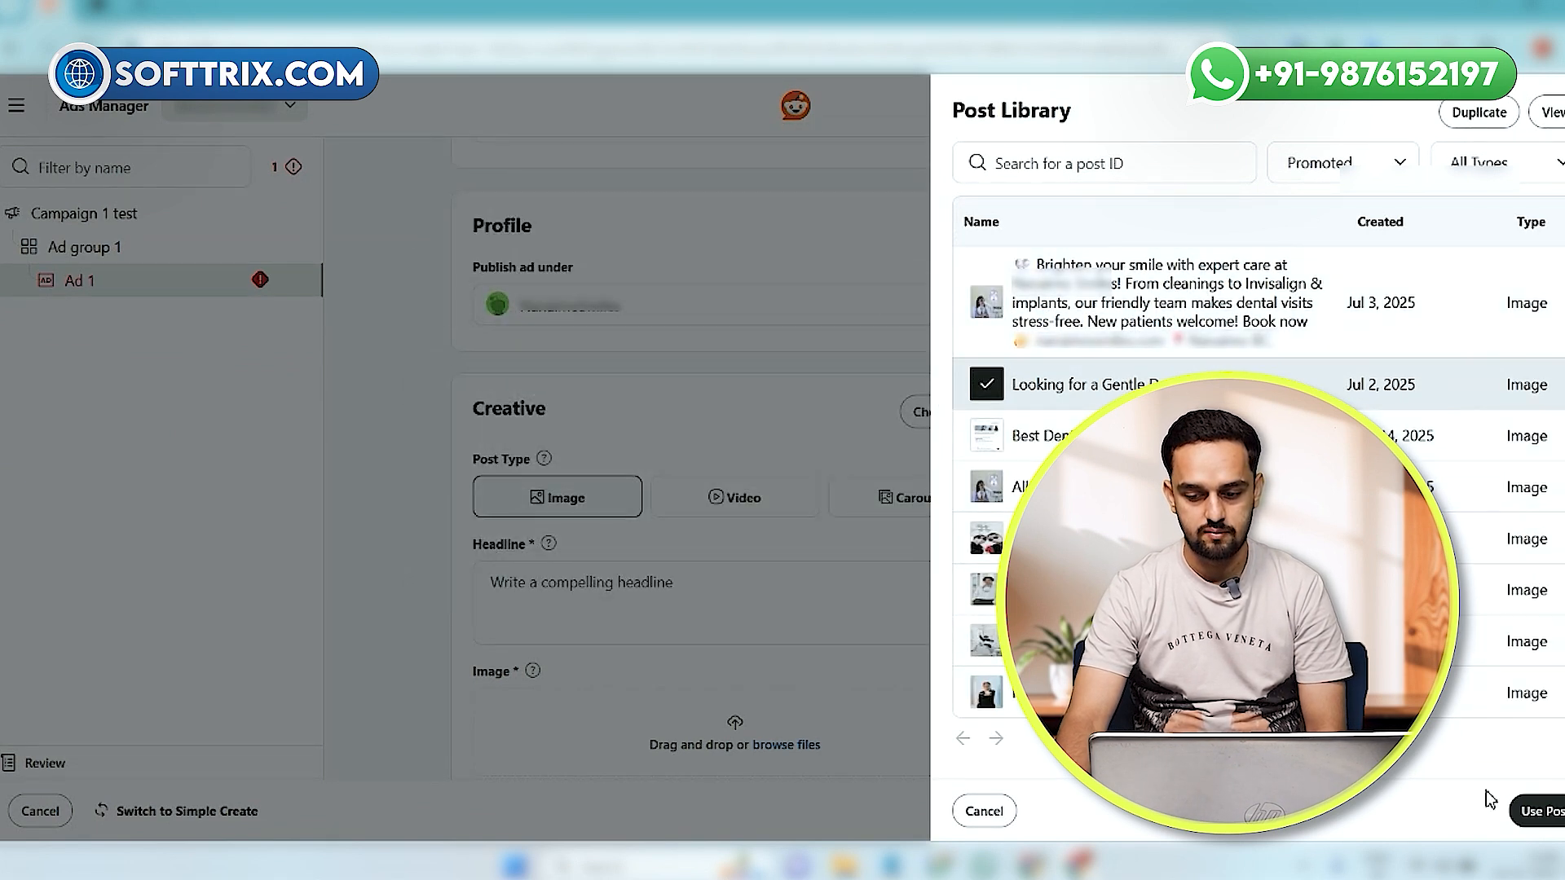
{"action": "left_click", "coordinate": [1540, 811]}
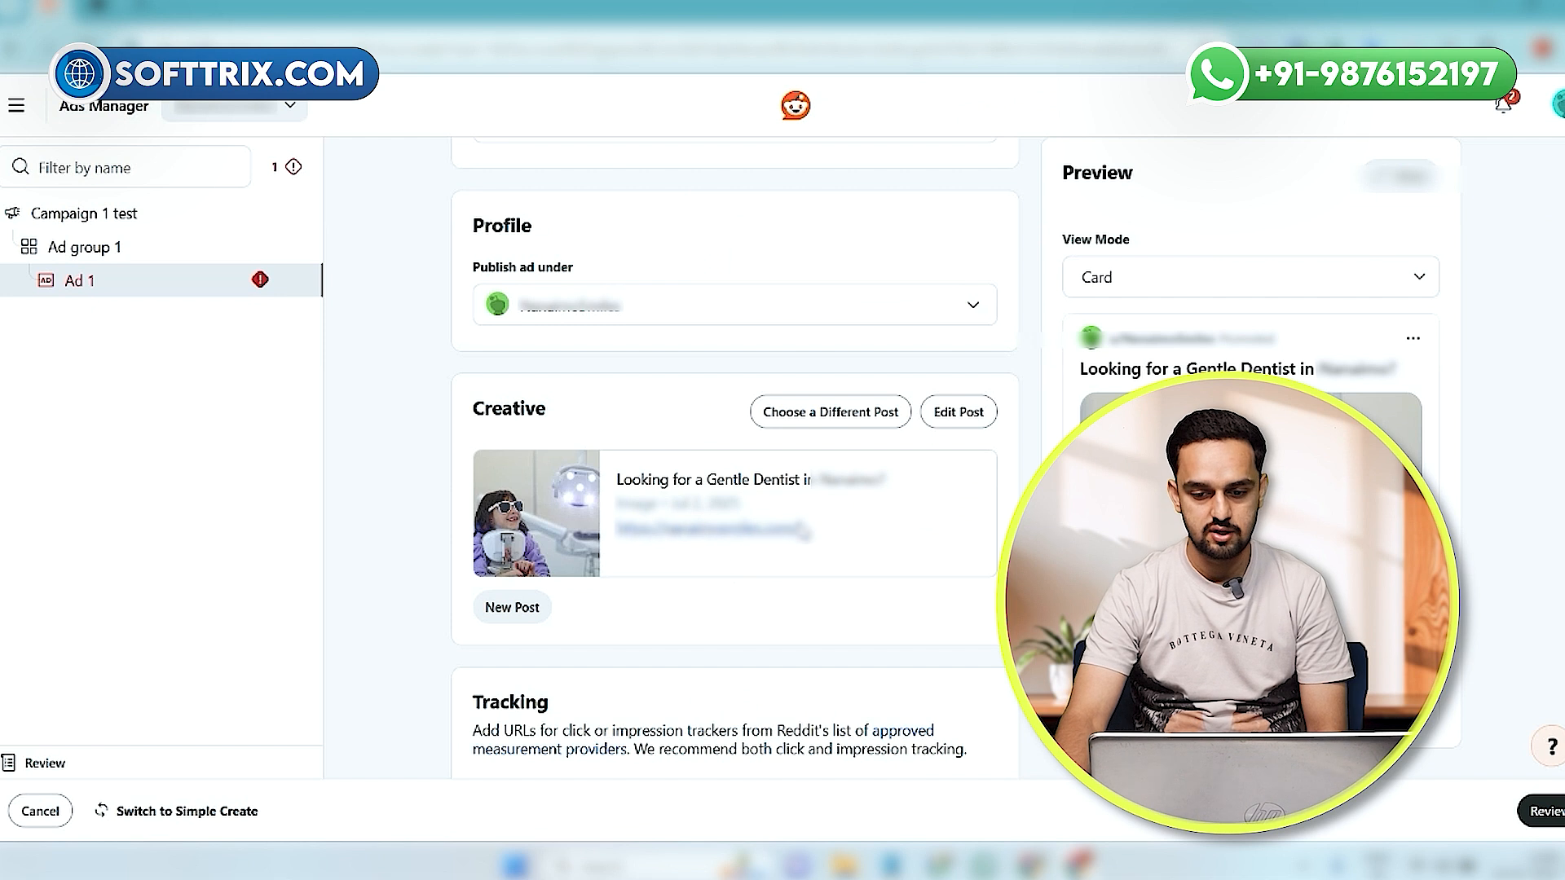
- Review the ad's profile, creative, preview and tracking sections, and open and cancel the choice of a different post
{"action": "scroll", "coordinate": [732, 564], "scroll_direction": "down", "scroll_amount": 2}
{"action": "scroll", "coordinate": [732, 457], "scroll_direction": "up", "scroll_amount": 2}
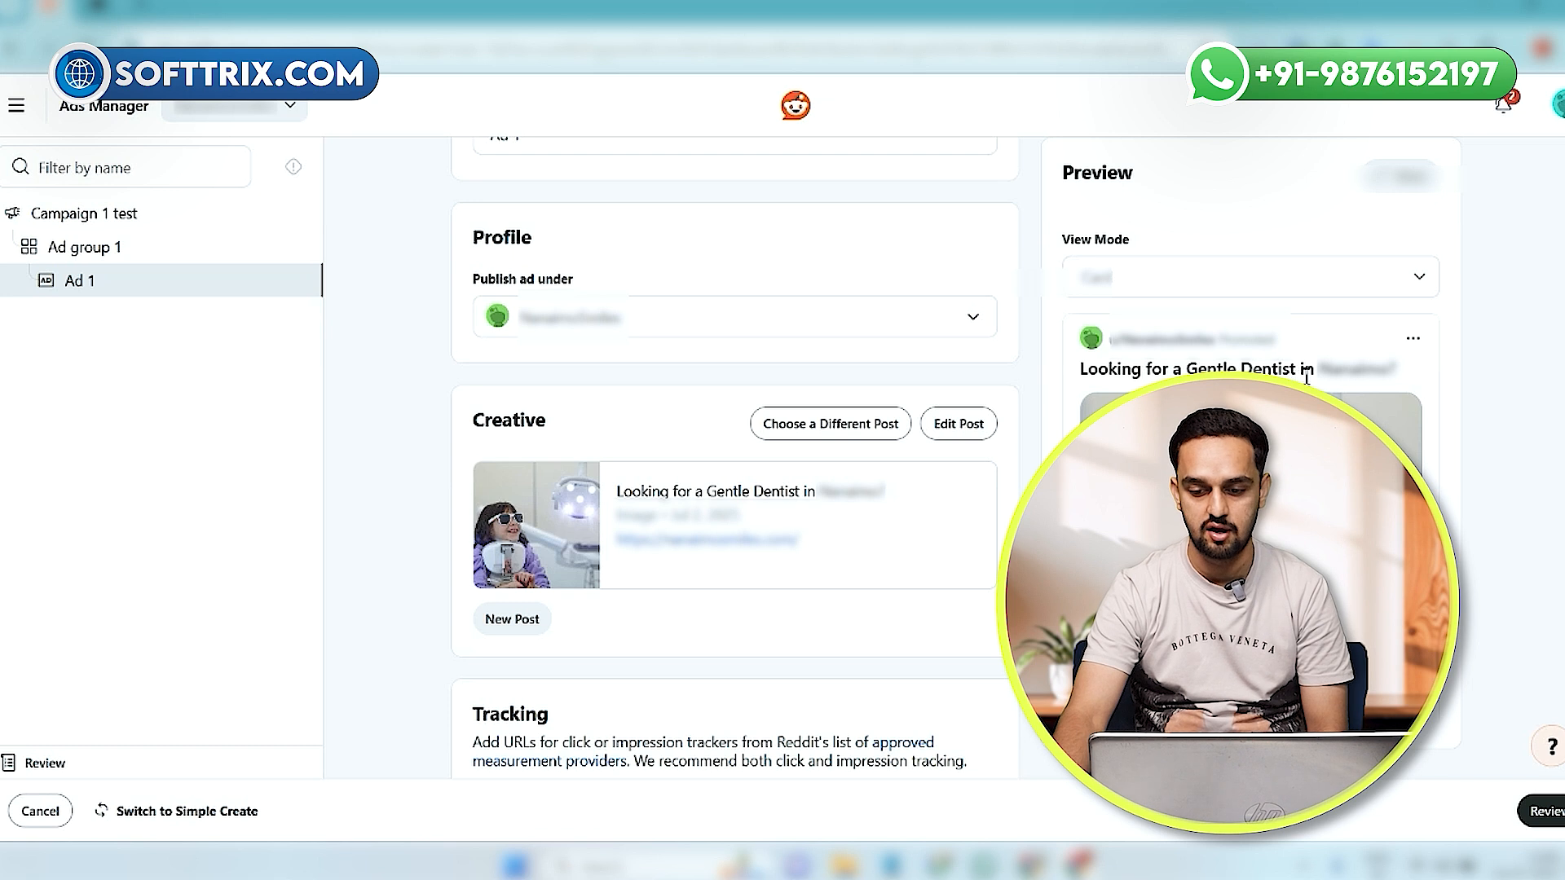
{"action": "scroll", "coordinate": [731, 457], "scroll_direction": "down", "scroll_amount": 1}
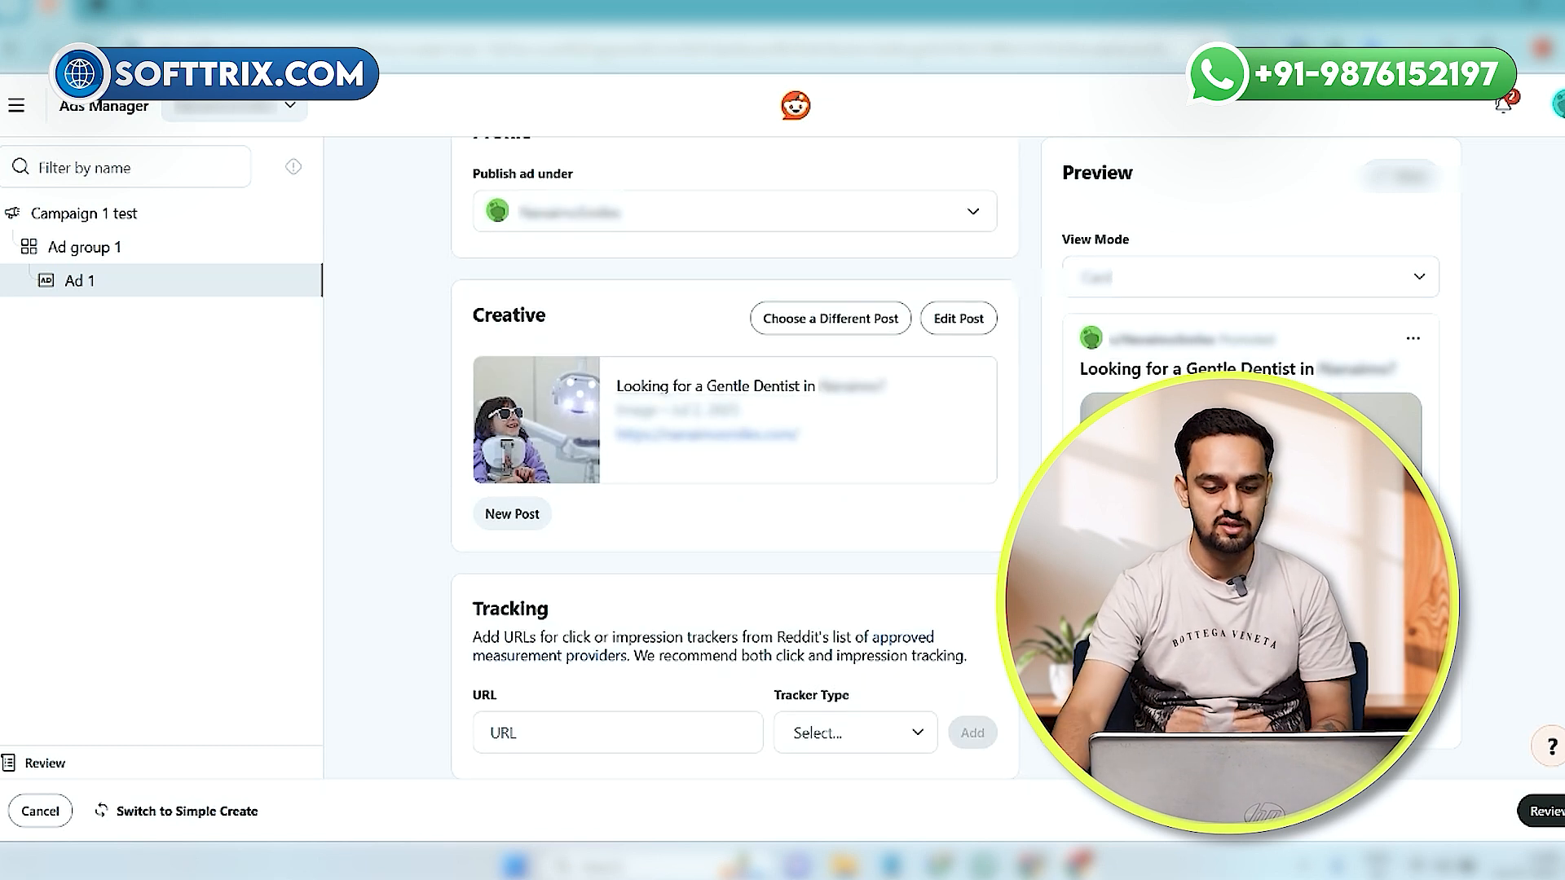
{"action": "scroll", "coordinate": [751, 587], "scroll_direction": "down", "scroll_amount": 1}
{"action": "scroll", "coordinate": [752, 578], "scroll_direction": "up", "scroll_amount": 4}
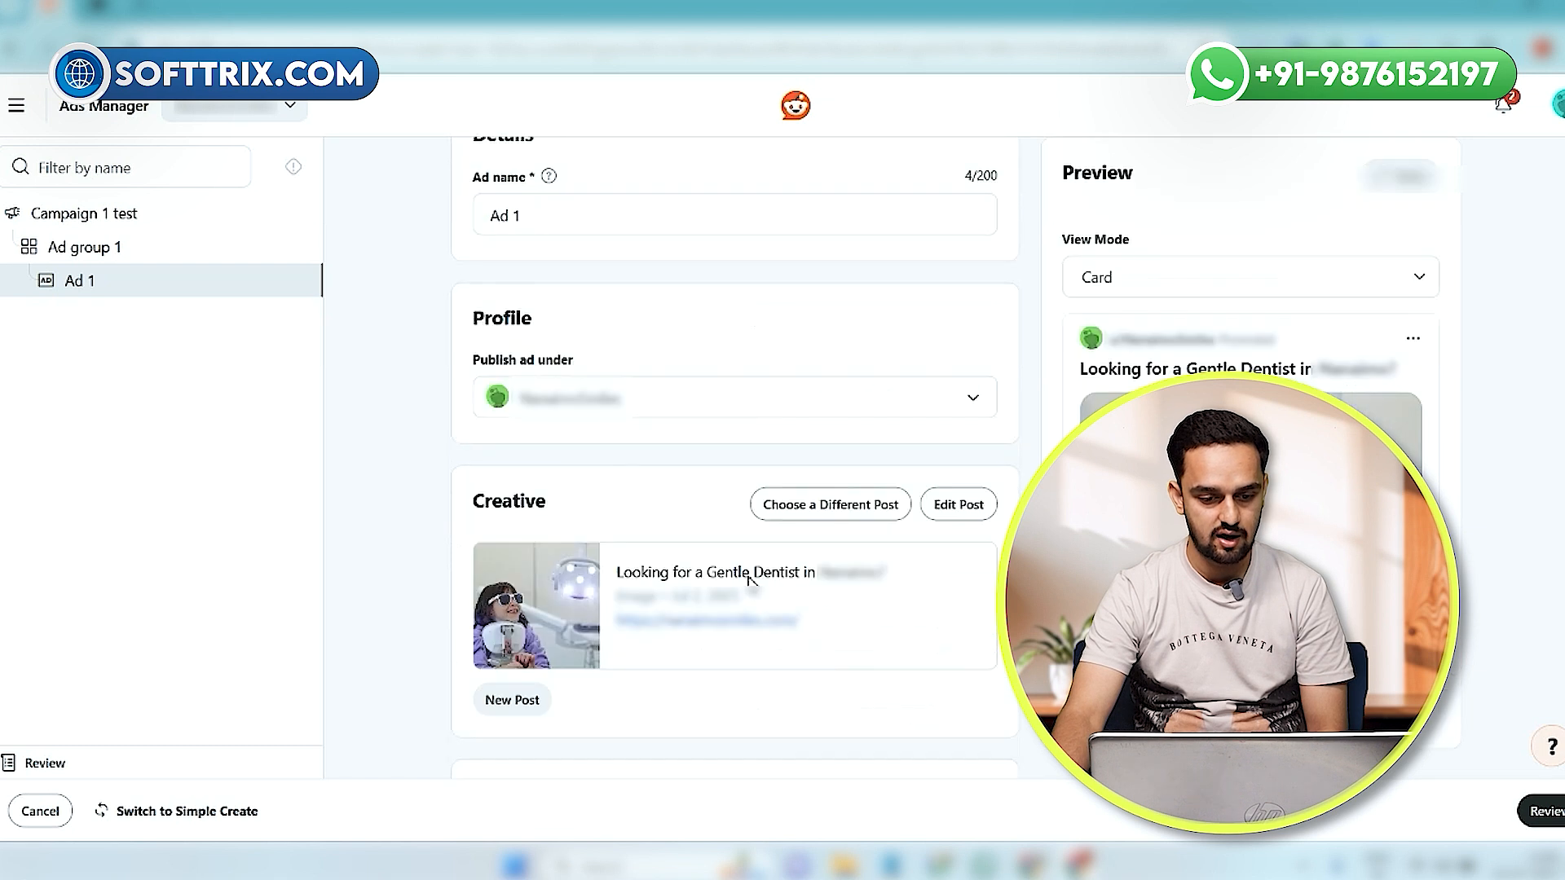
{"action": "scroll", "coordinate": [709, 577], "scroll_direction": "down", "scroll_amount": 4}
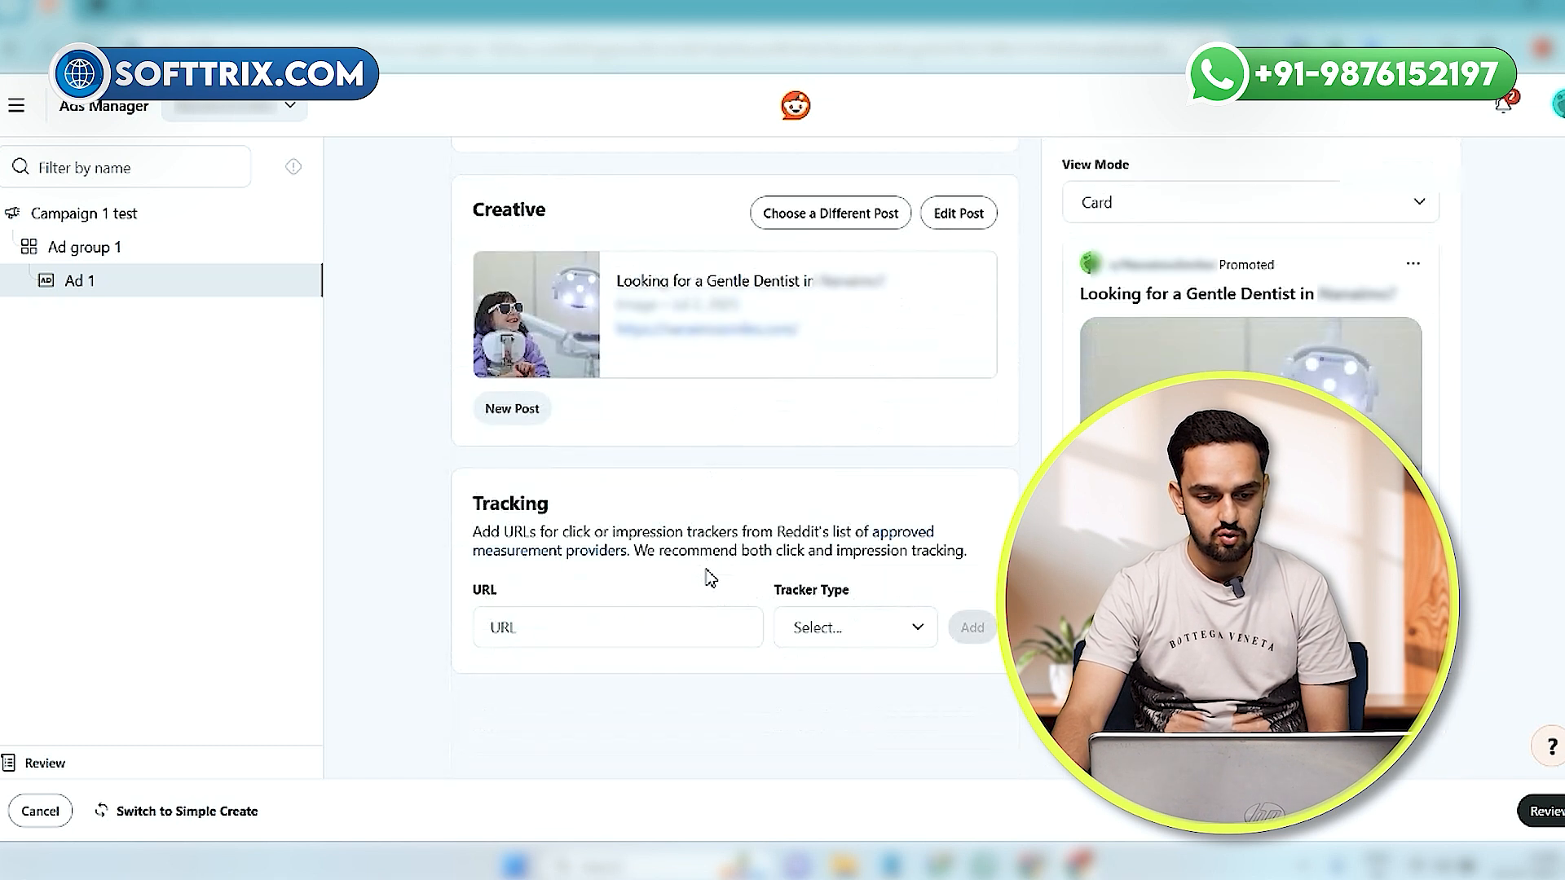
{"action": "scroll", "coordinate": [709, 577], "scroll_direction": "up", "scroll_amount": 4}
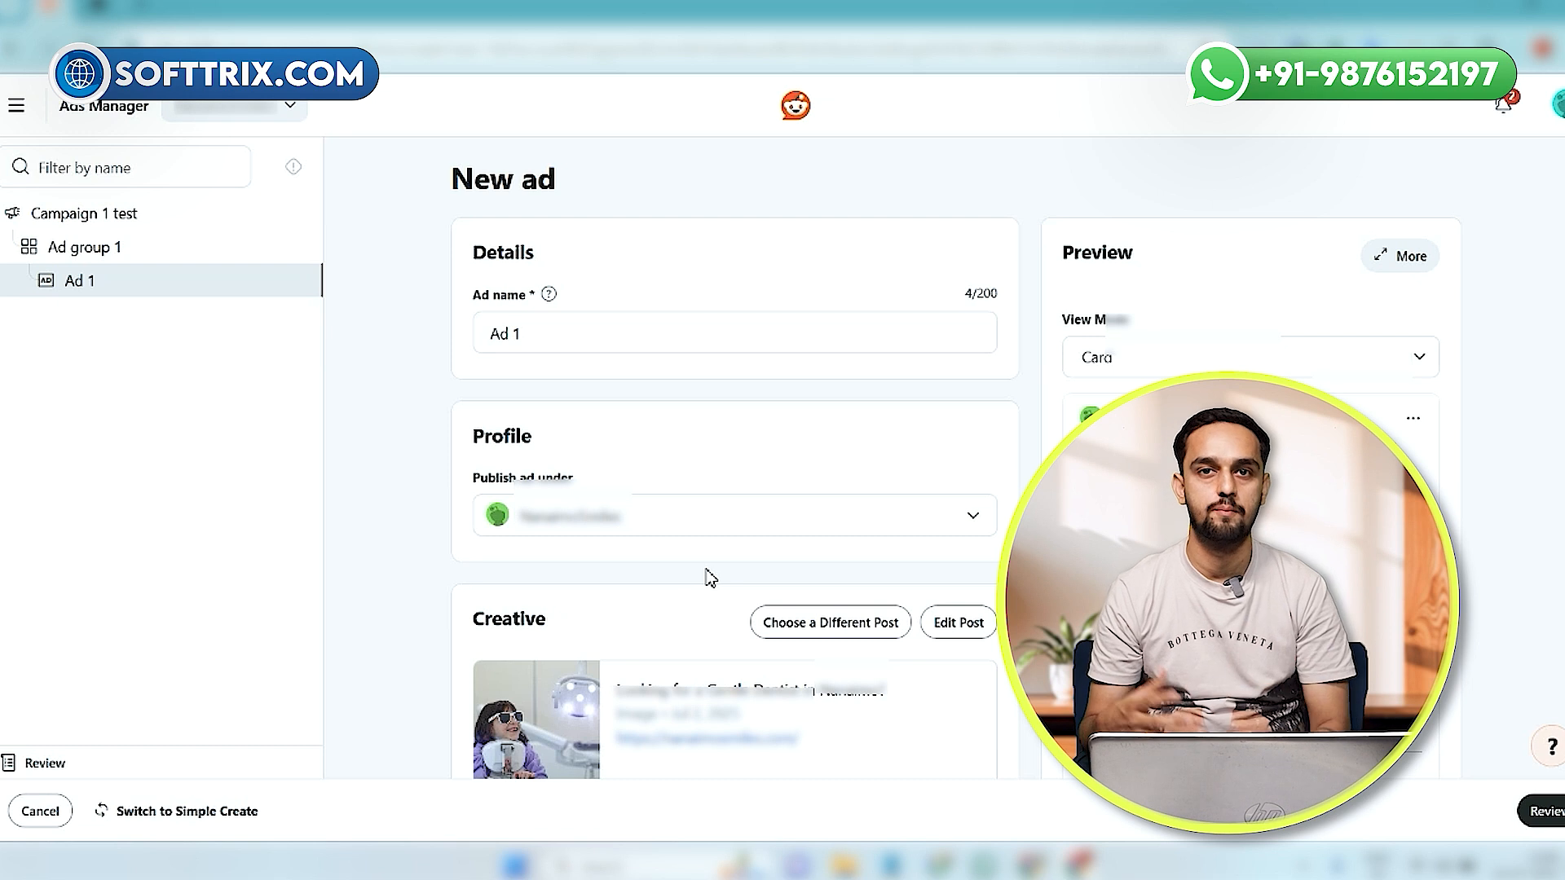
{"action": "left_click", "coordinate": [863, 621]}
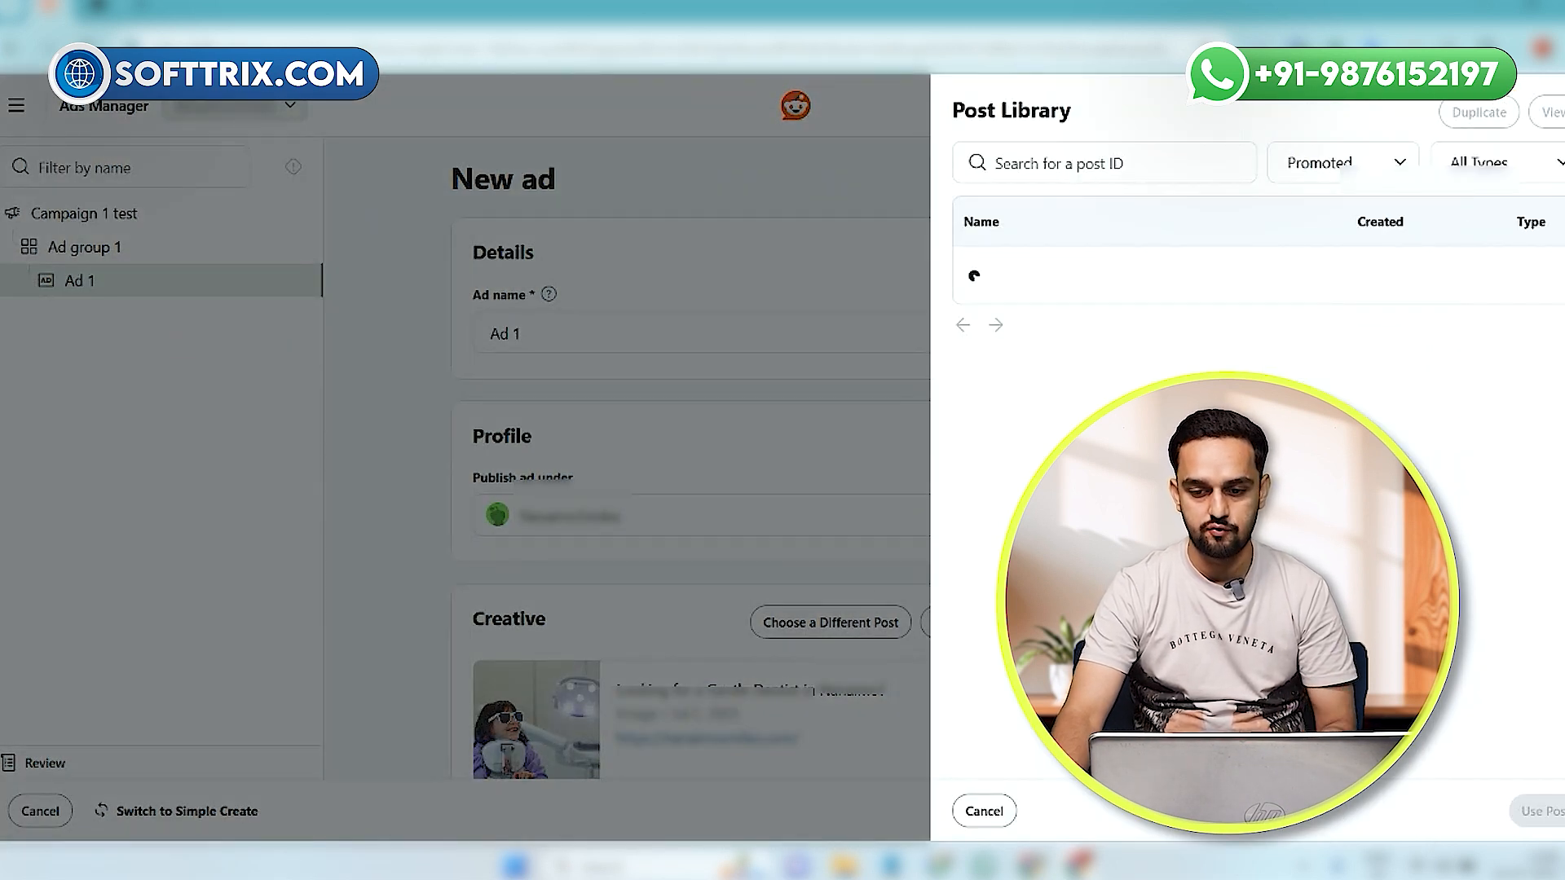
{"action": "left_click", "coordinate": [986, 809]}
- Edit the chosen post and upload banner_4.jpg from the Banners & Logo folder as its image
{"action": "scroll", "coordinate": [886, 584], "scroll_direction": "down", "scroll_amount": 4}
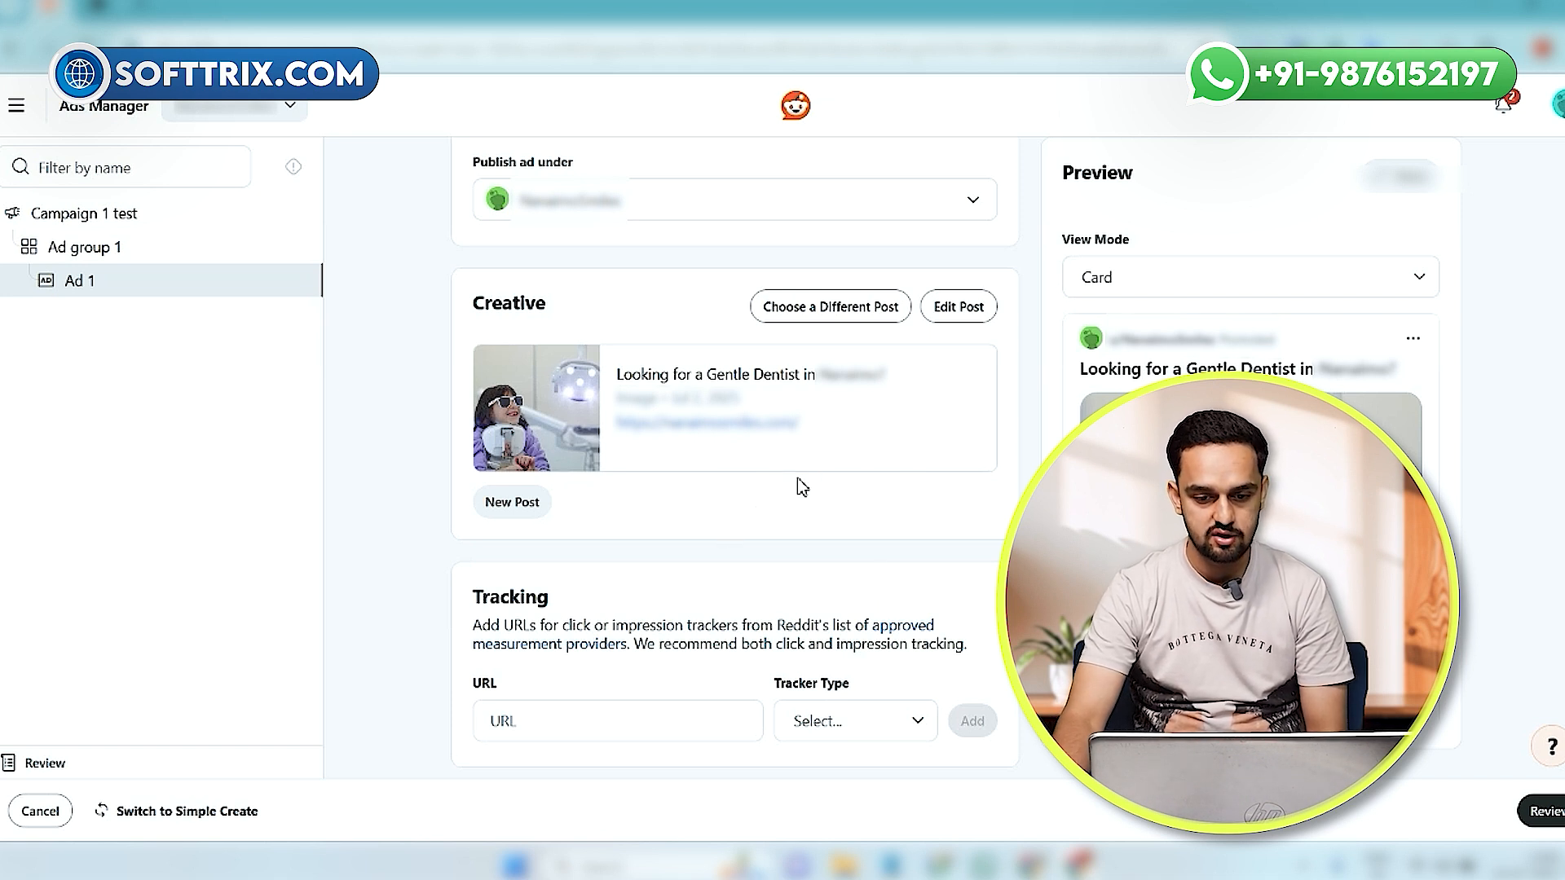
{"action": "scroll", "coordinate": [820, 477], "scroll_direction": "up", "scroll_amount": 1}
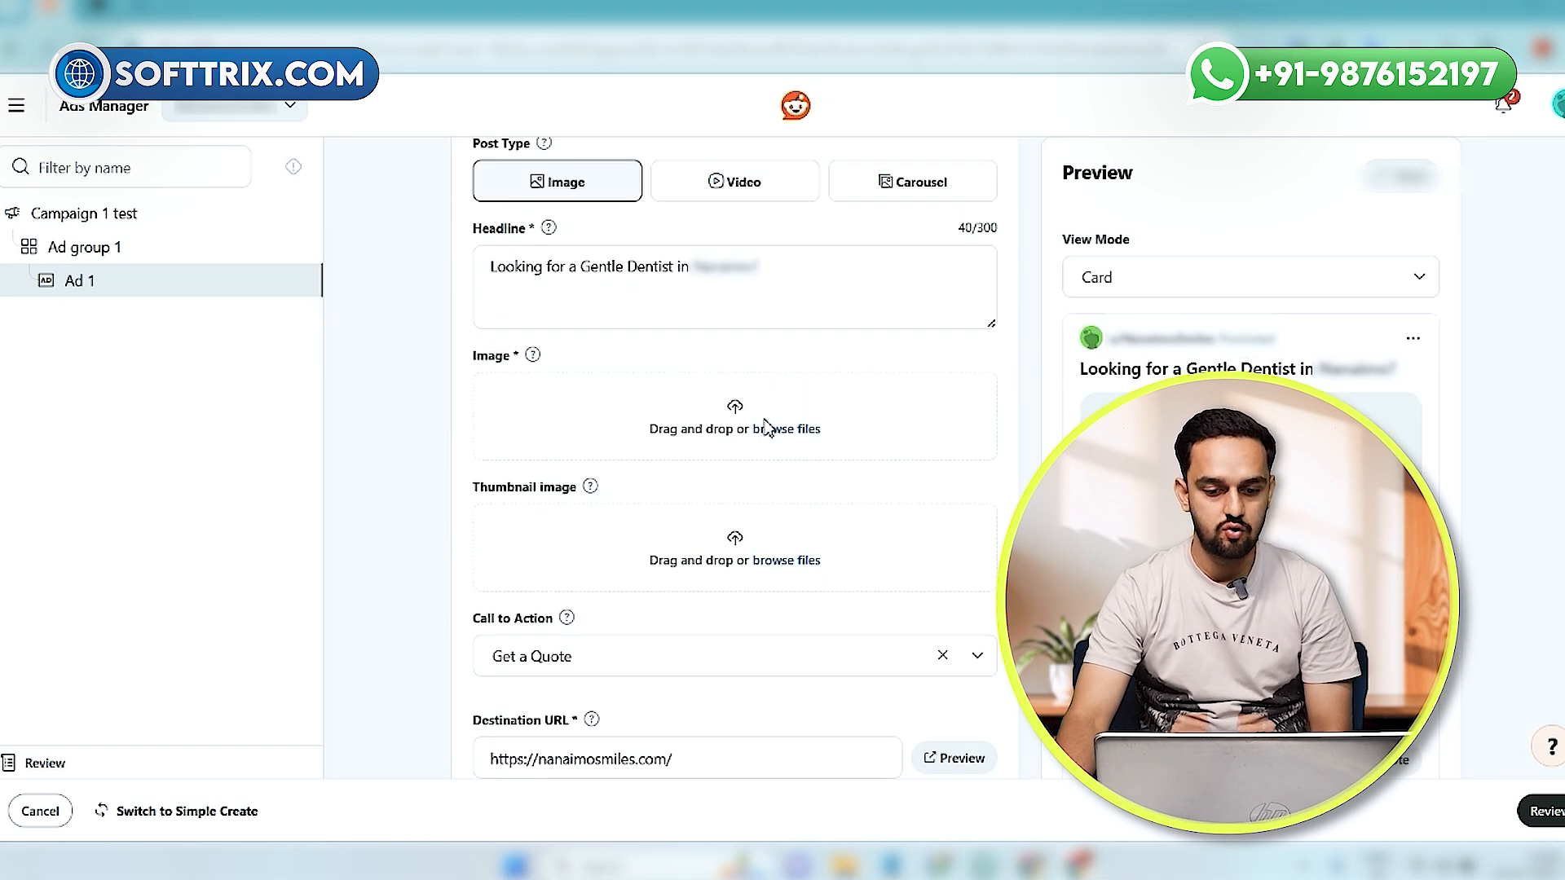
{"action": "left_click", "coordinate": [766, 425]}
{"action": "left_click", "coordinate": [80, 308]}
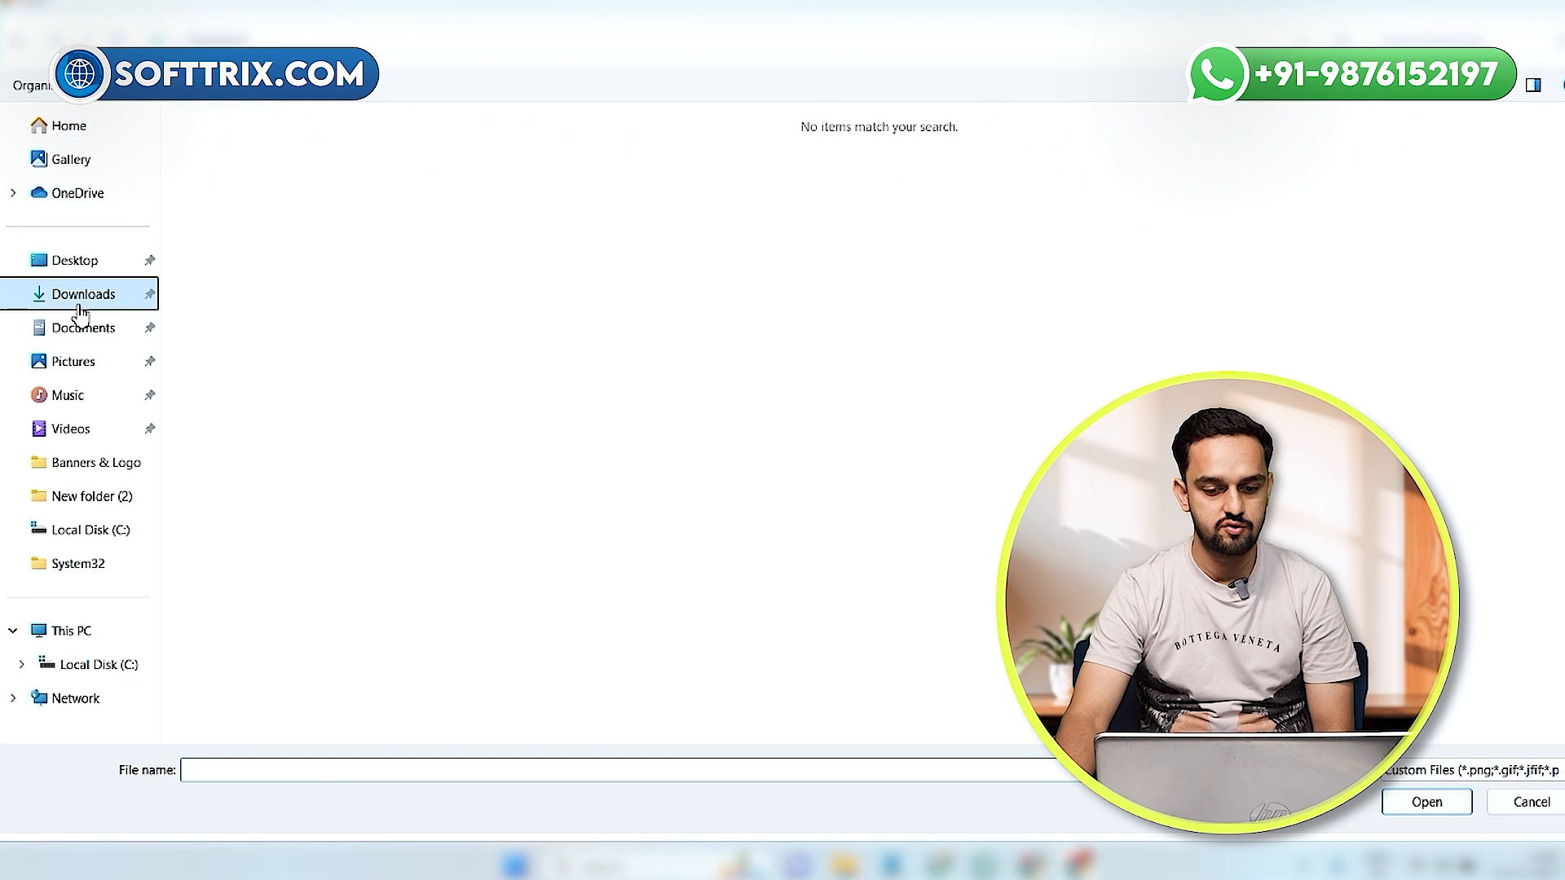
{"action": "left_click", "coordinate": [105, 358]}
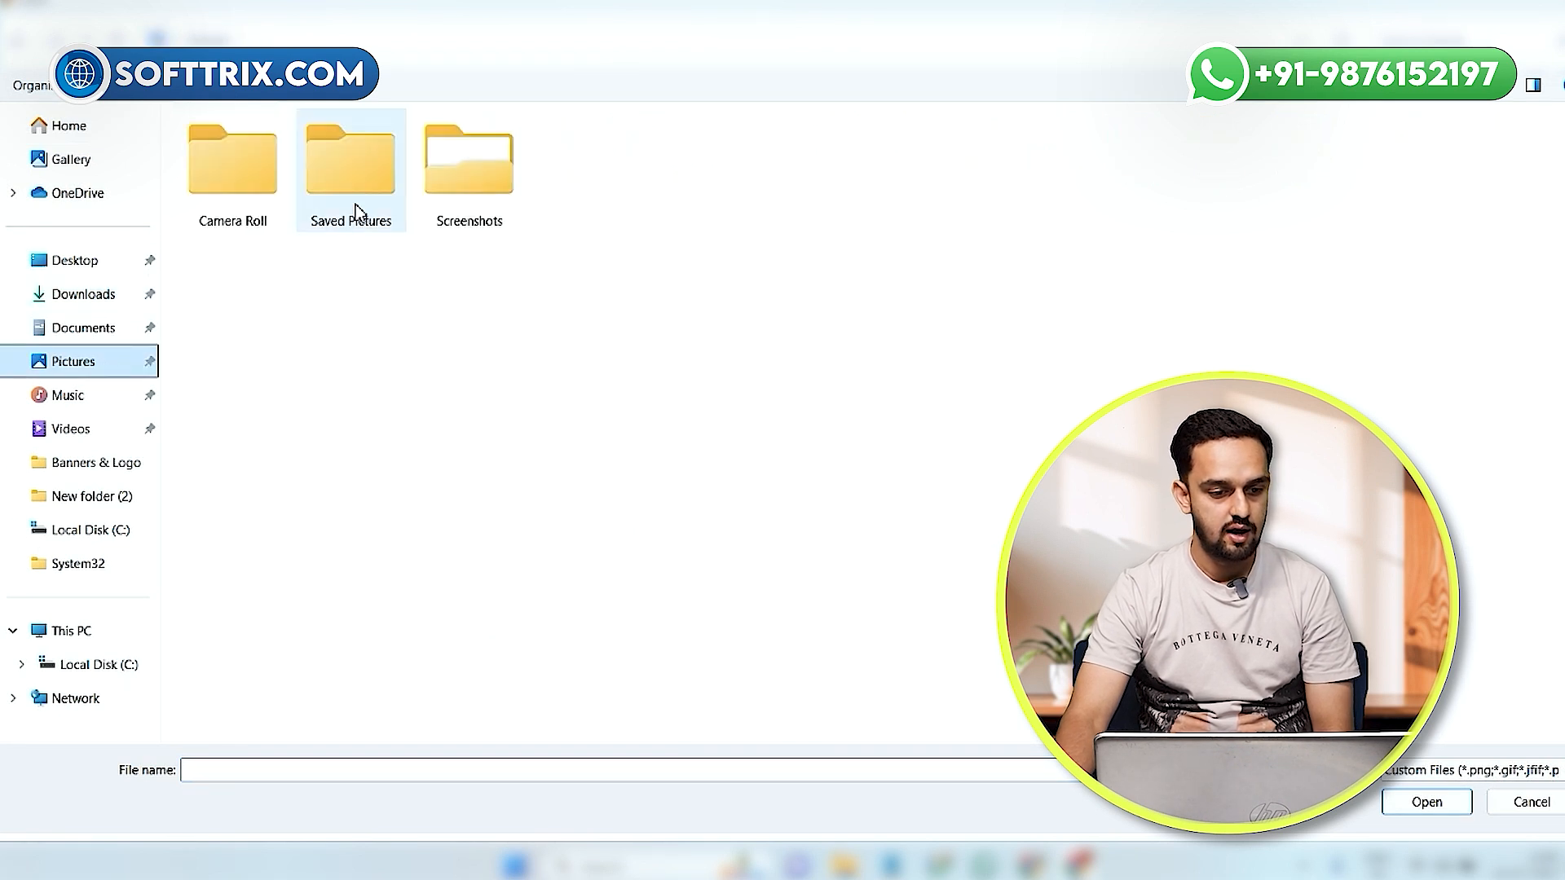
{"action": "left_click", "coordinate": [70, 399]}
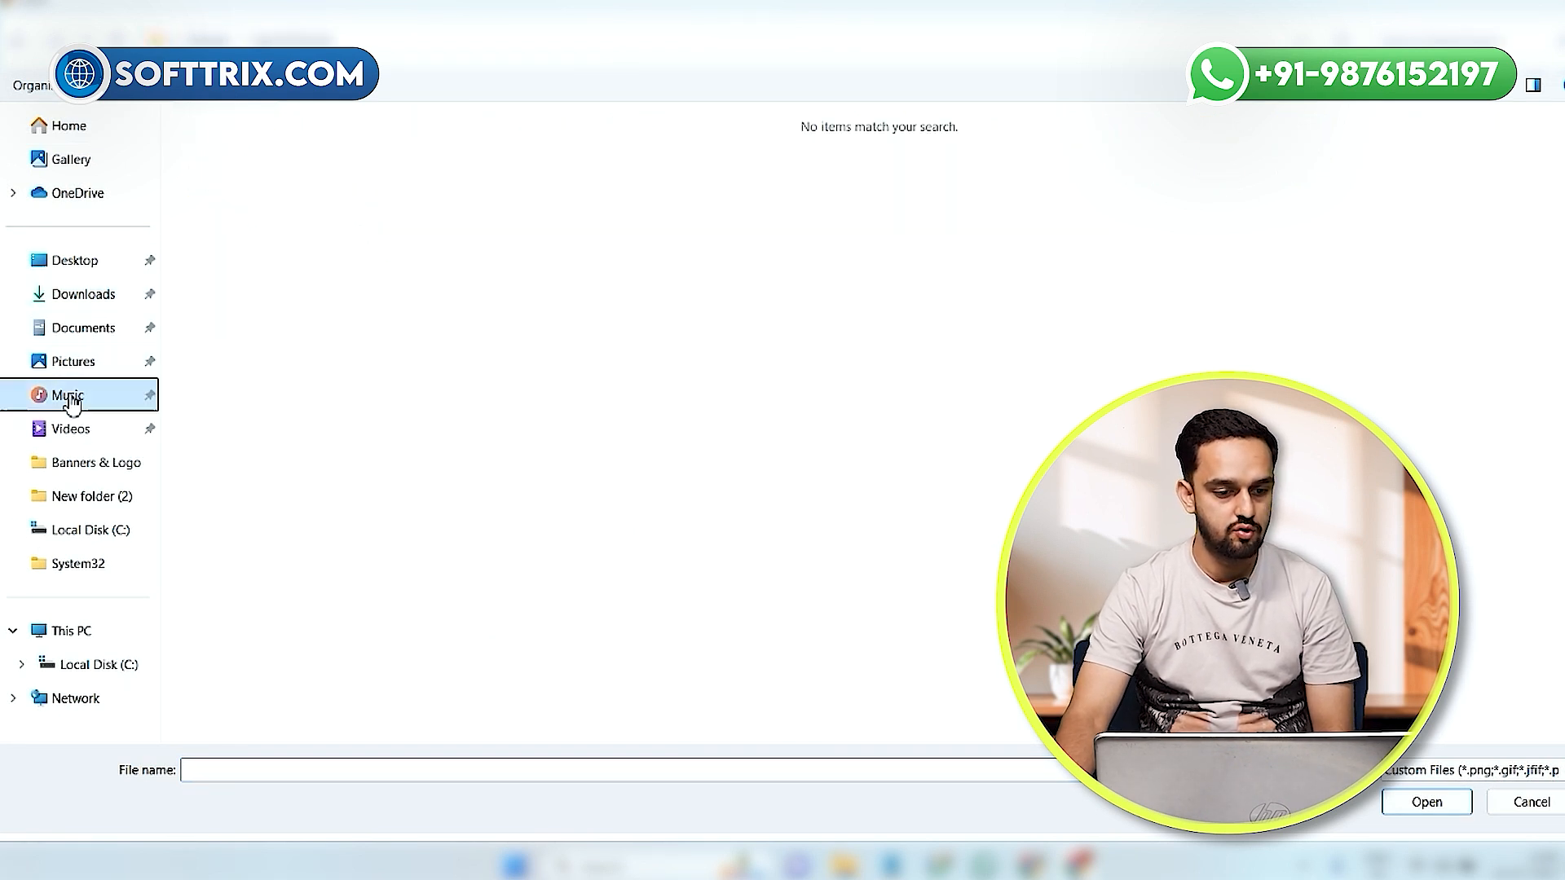
{"action": "left_click", "coordinate": [75, 430]}
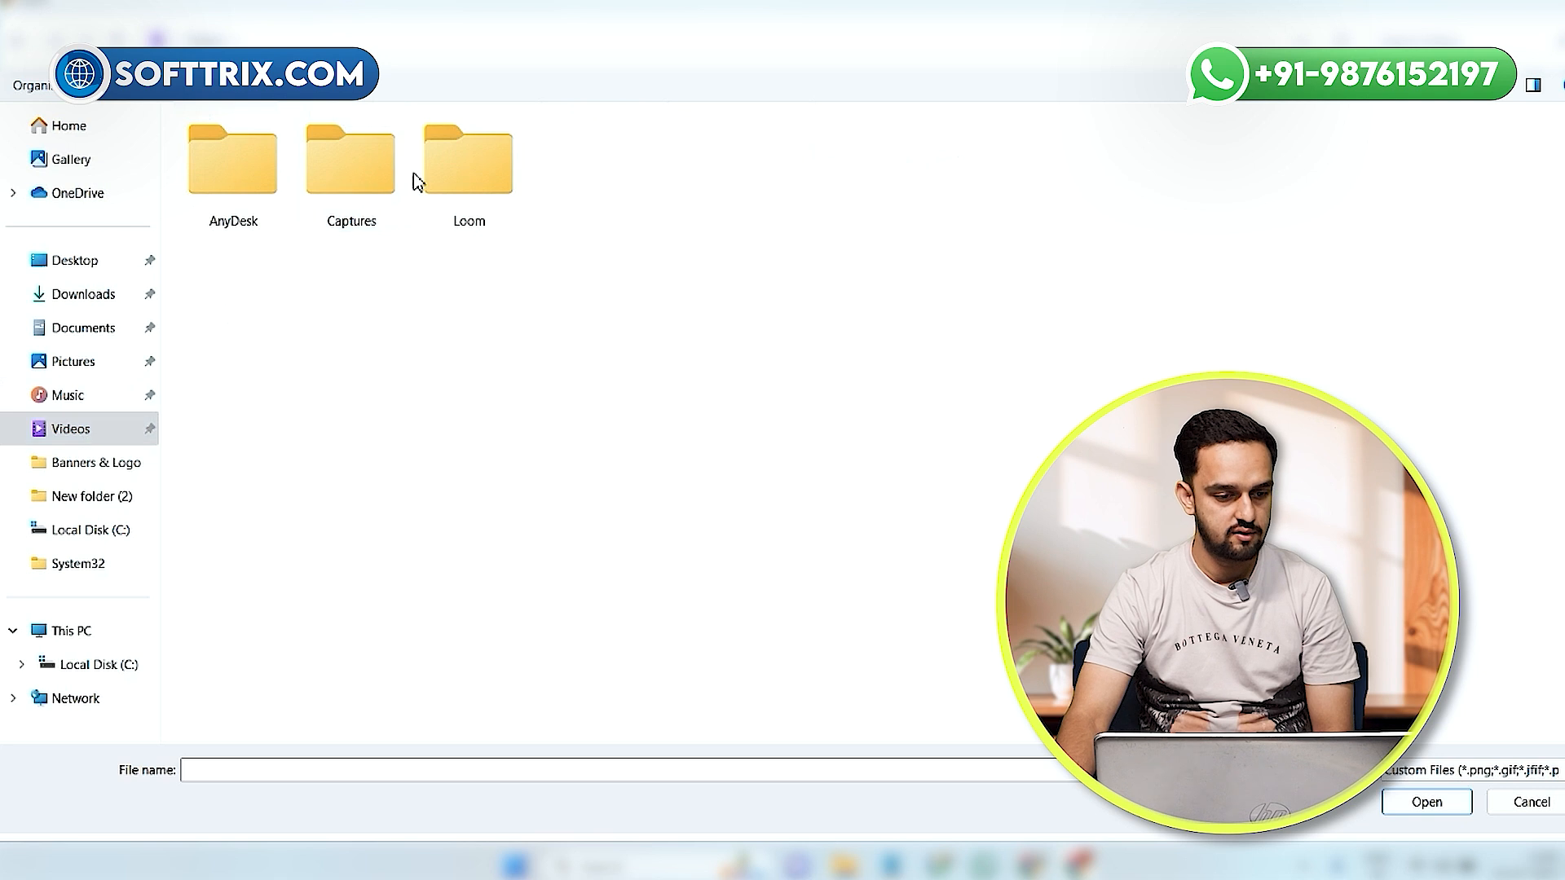
{"action": "left_click", "coordinate": [122, 359]}
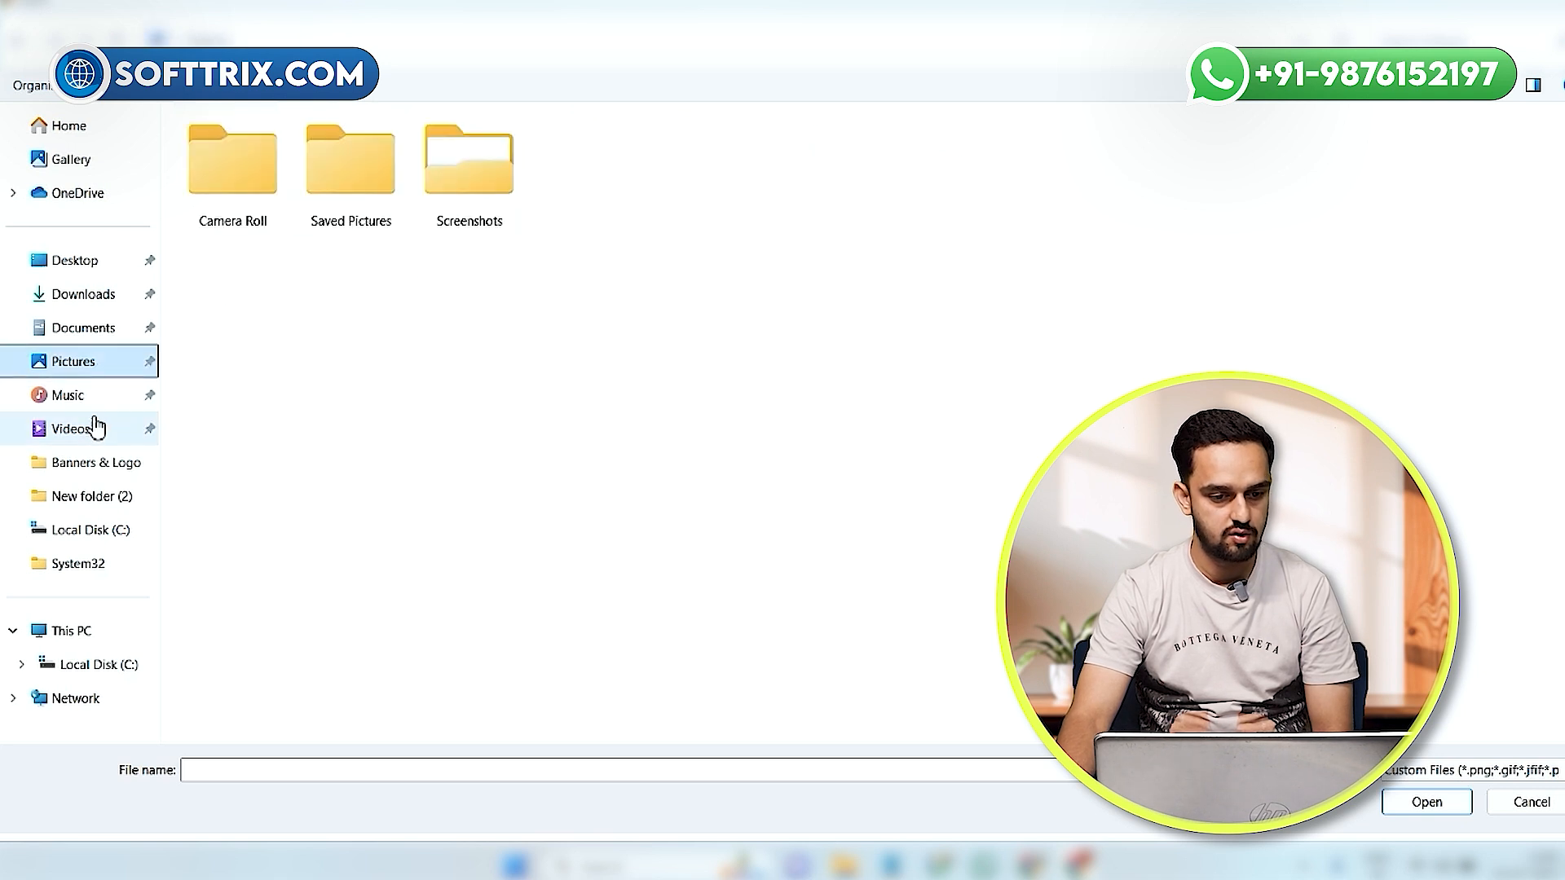
{"action": "left_click", "coordinate": [93, 462]}
{"action": "left_click", "coordinate": [445, 204]}
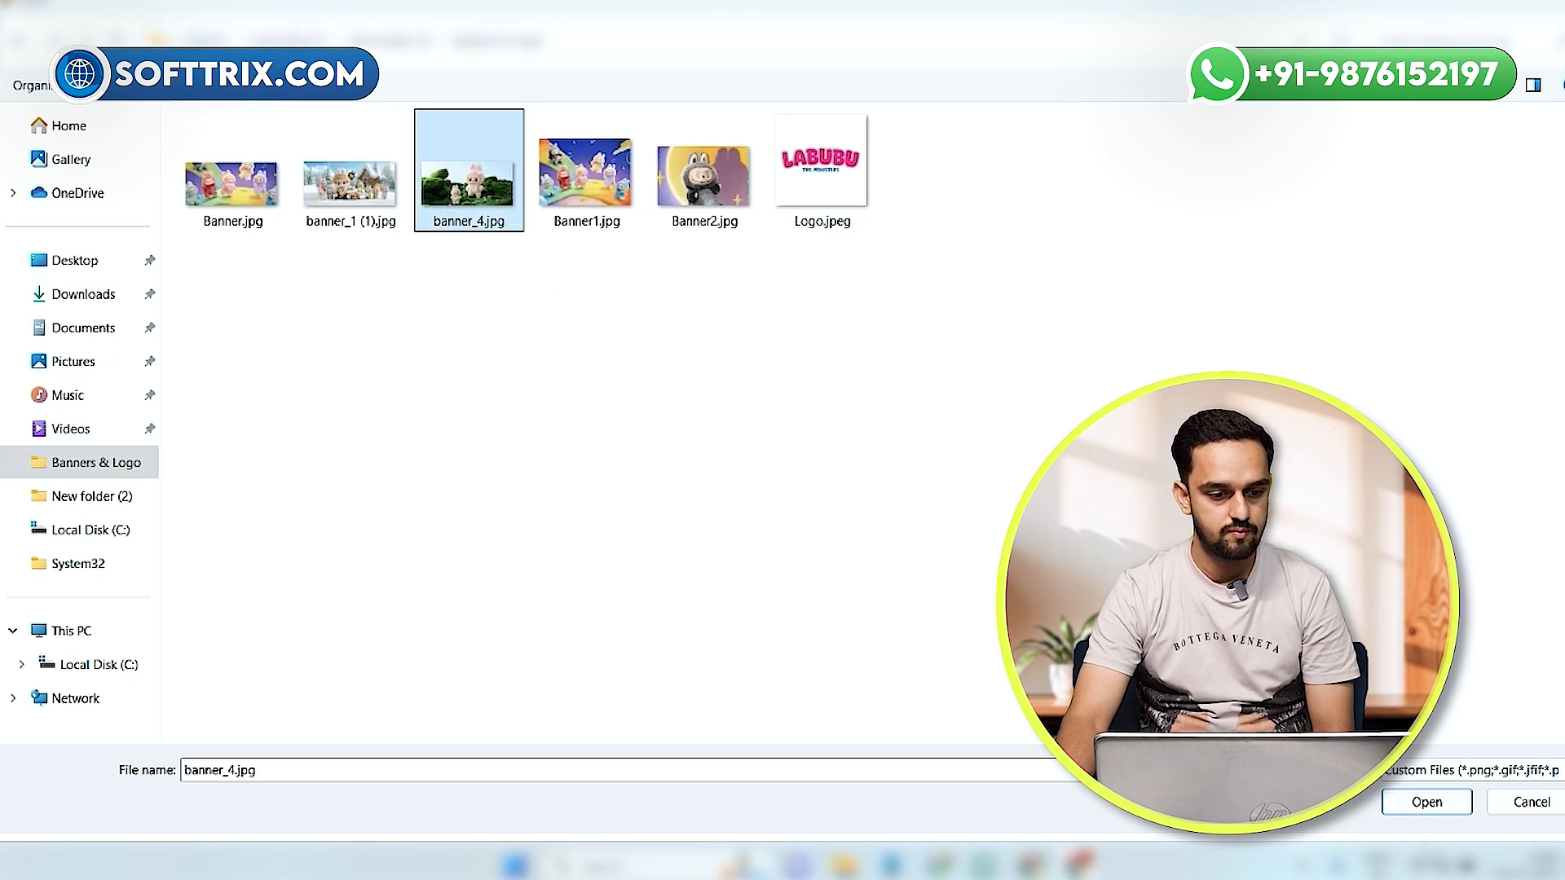
{"action": "left_click", "coordinate": [1426, 803]}
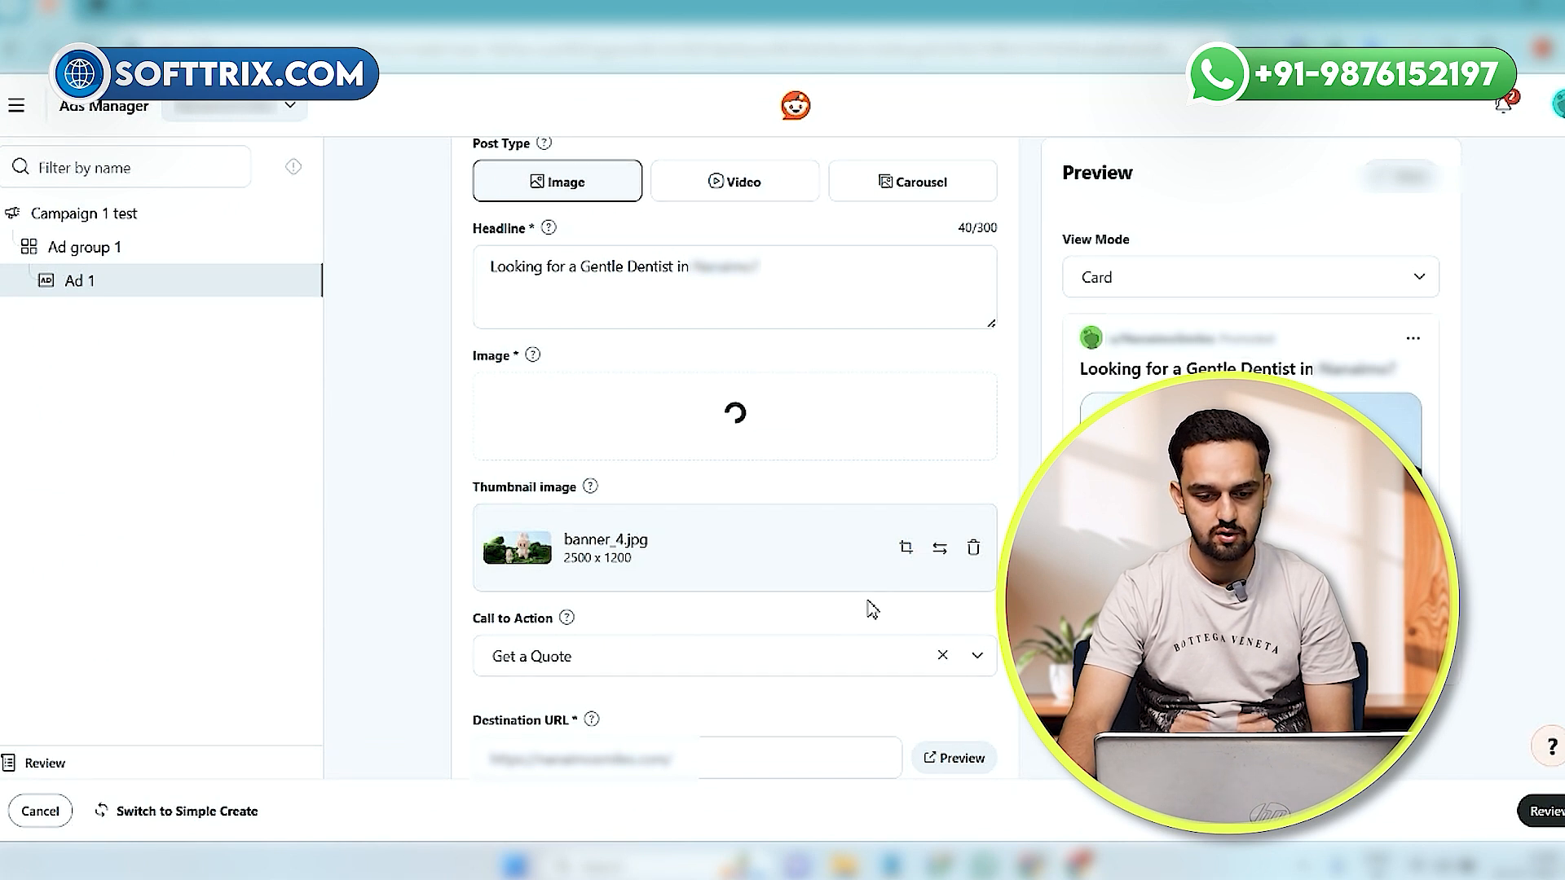
{"action": "scroll", "coordinate": [800, 500], "scroll_direction": "down", "scroll_amount": 3}
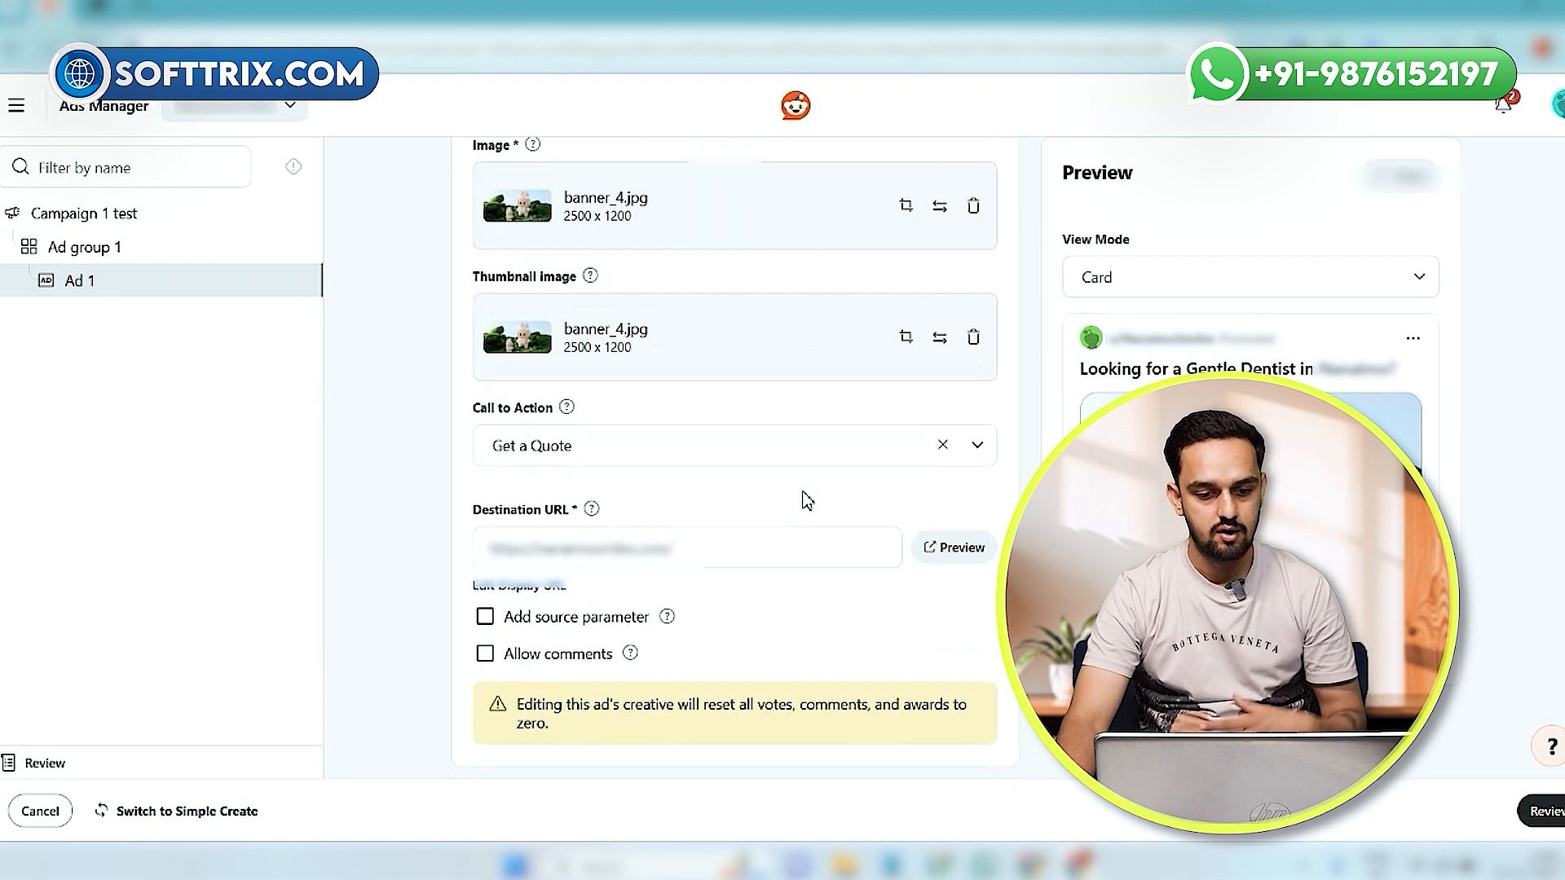
- Remove banner_4.jpg as image and thumbnail, and use the "Looking for a Gentle Dentist" post of Jul 2, 2025 from the post library instead
{"action": "scroll", "coordinate": [807, 501], "scroll_direction": "up", "scroll_amount": 4}
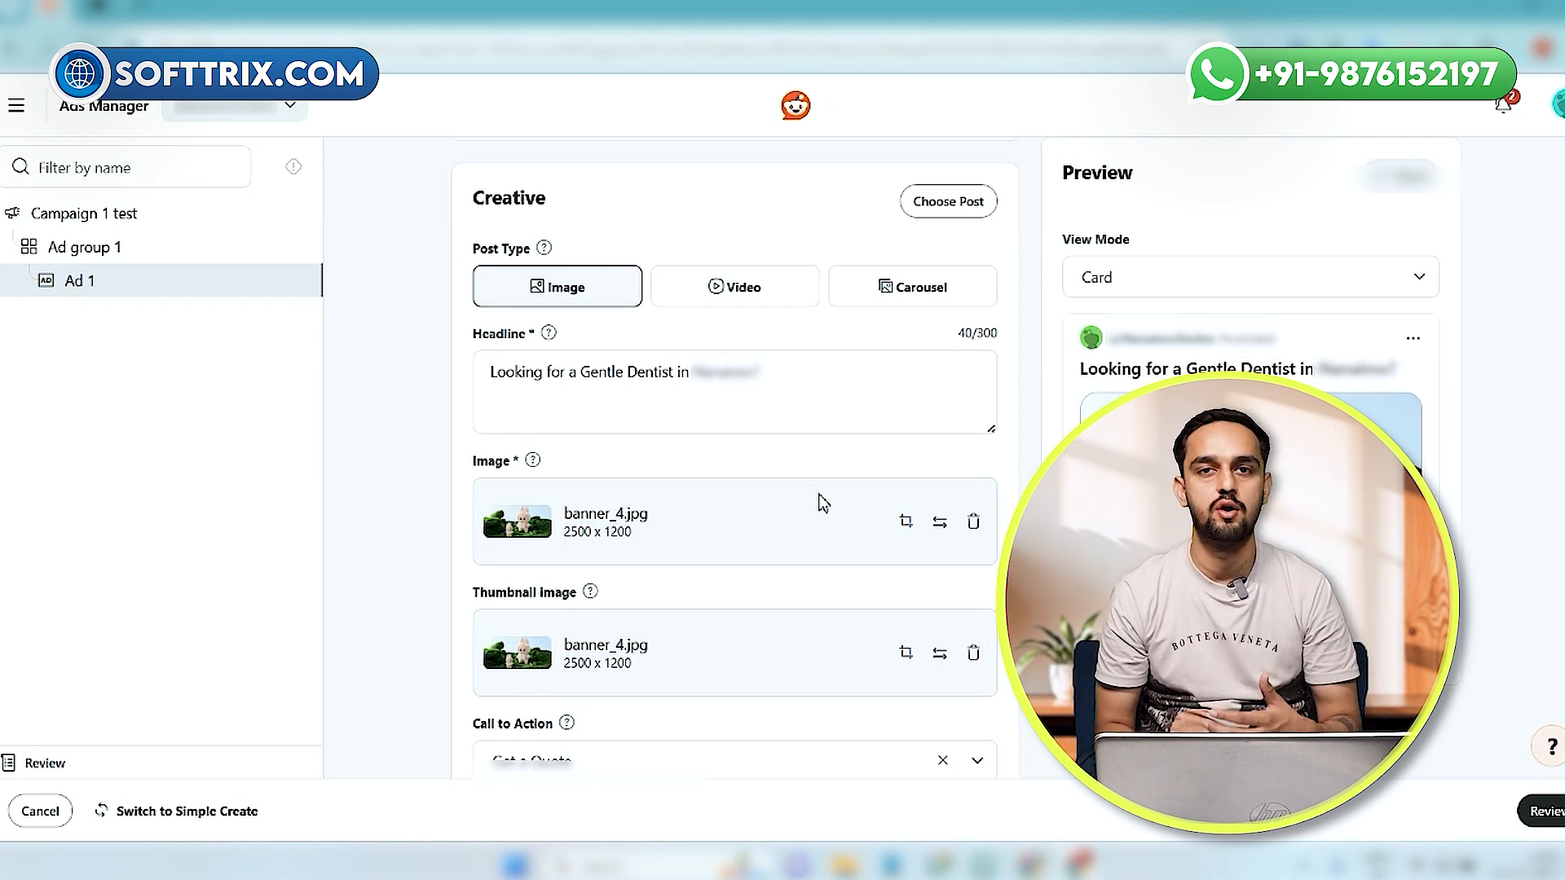
{"action": "left_click", "coordinate": [974, 523]}
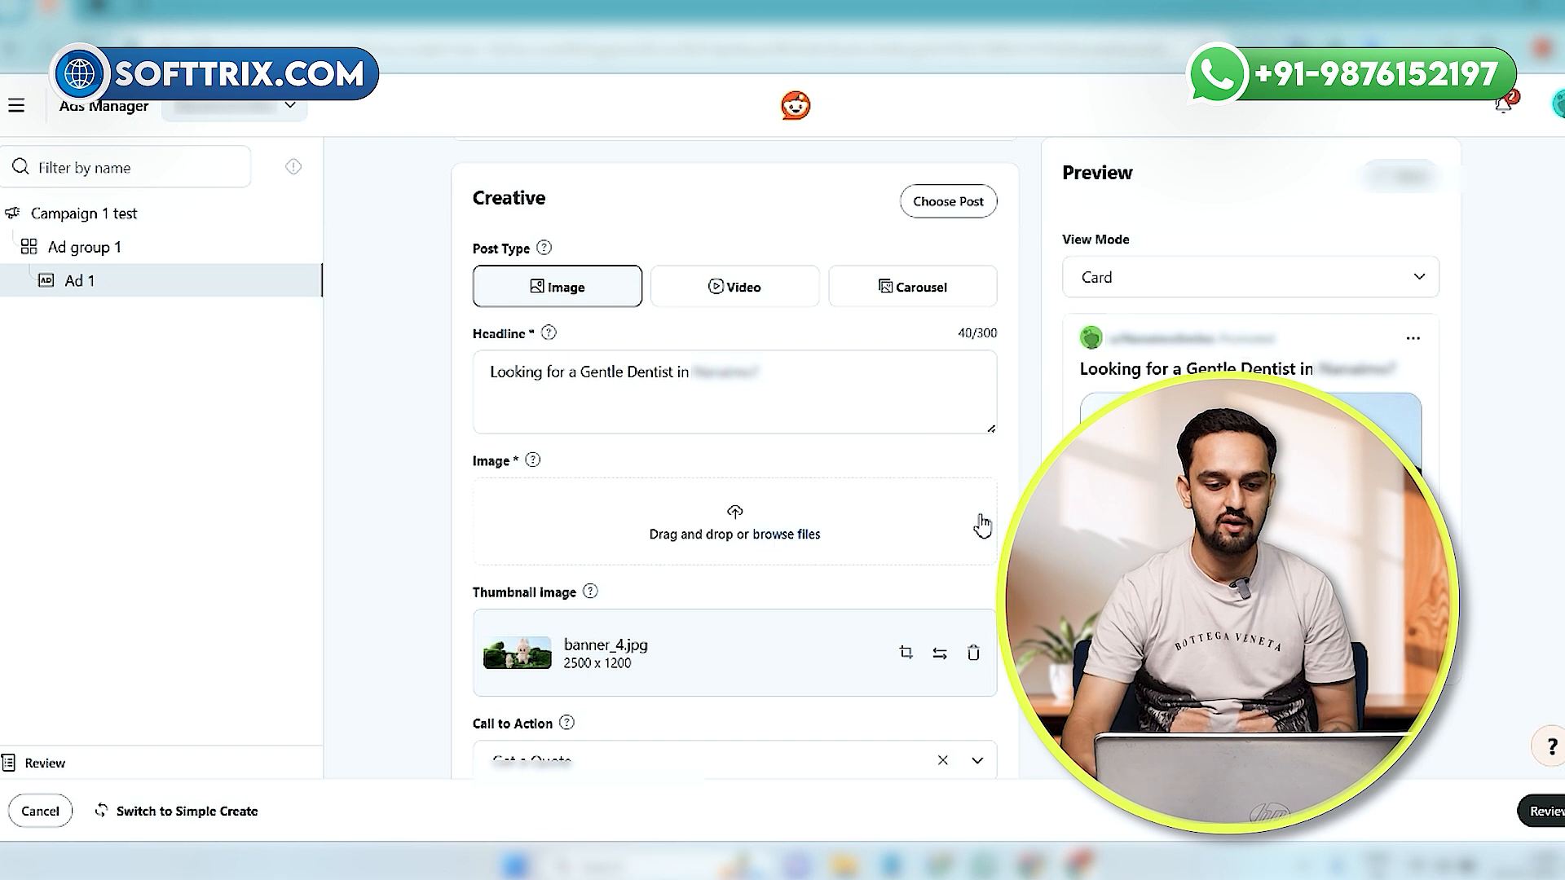
{"action": "left_click", "coordinate": [973, 653]}
{"action": "left_click", "coordinate": [951, 204]}
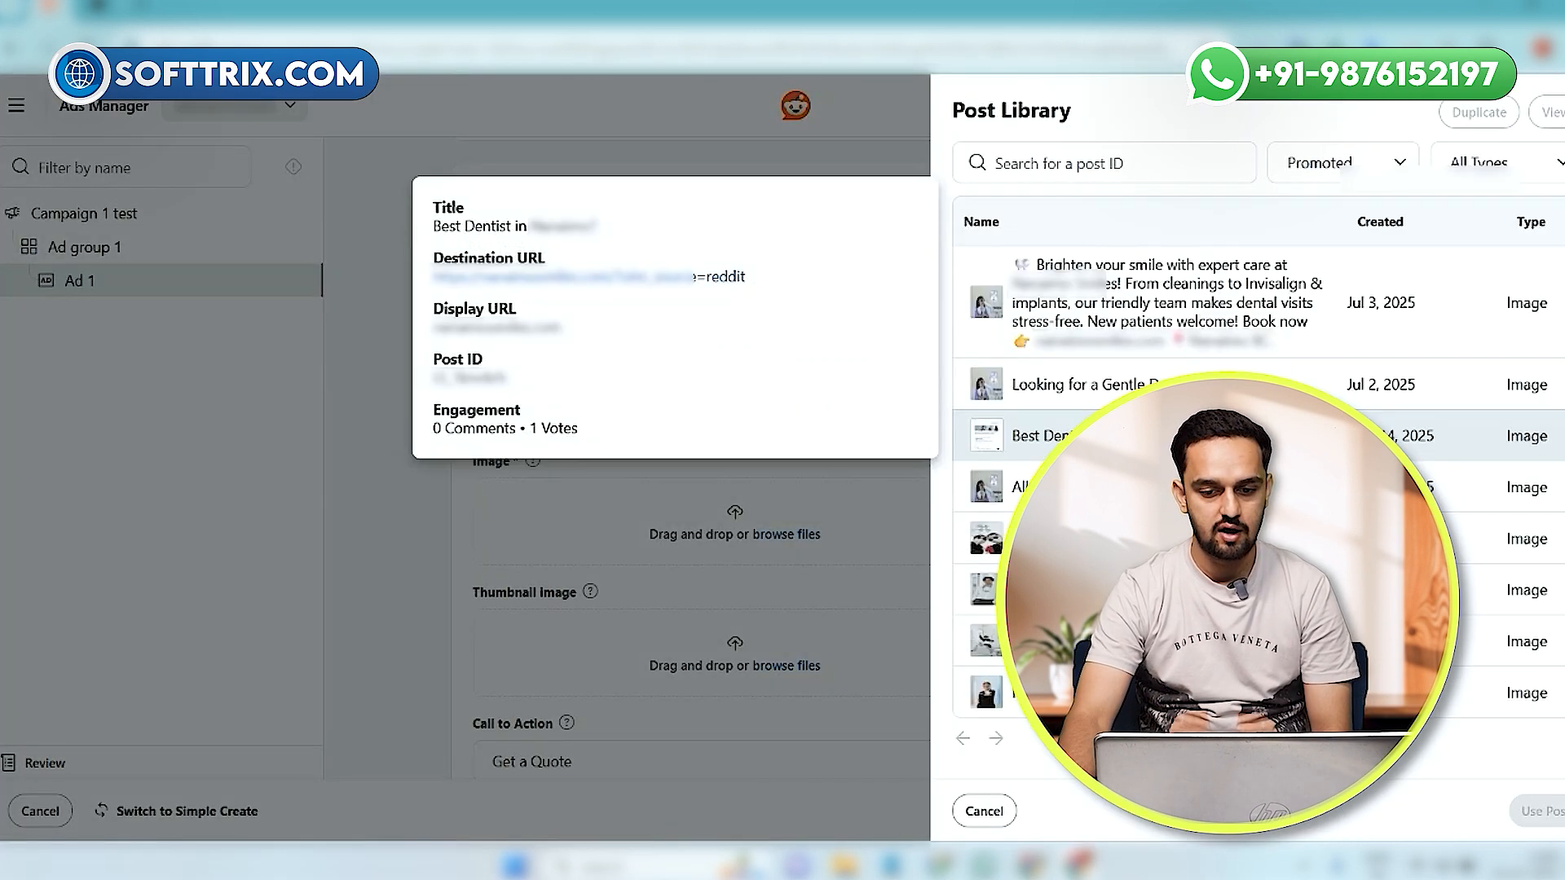
{"action": "left_click", "coordinate": [986, 384]}
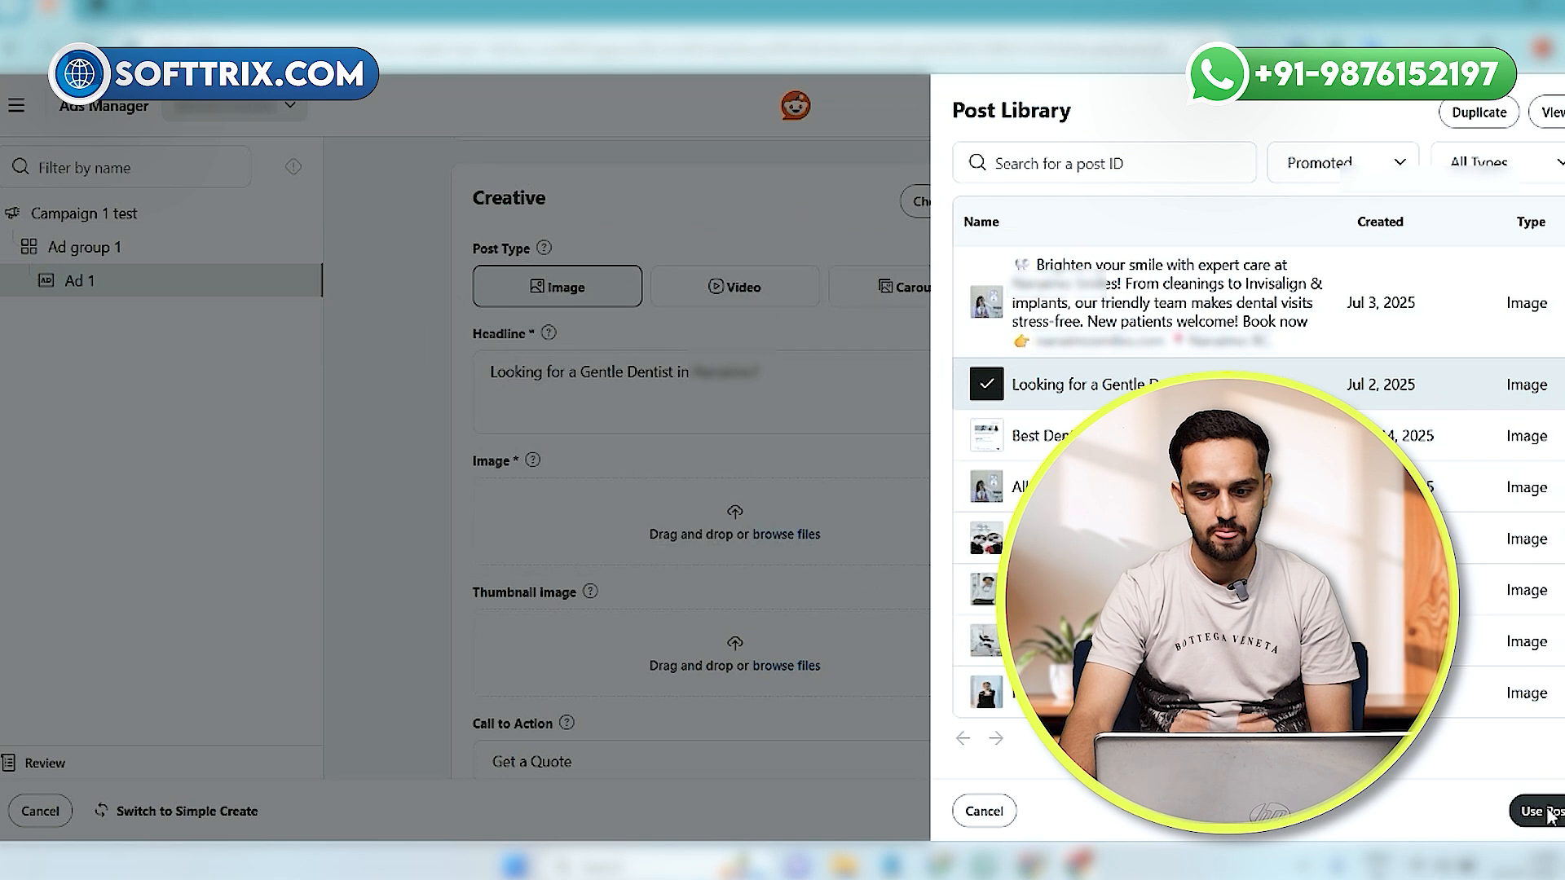
{"action": "left_click", "coordinate": [1543, 810]}
{"action": "scroll", "coordinate": [810, 534], "scroll_direction": "up", "scroll_amount": 5}
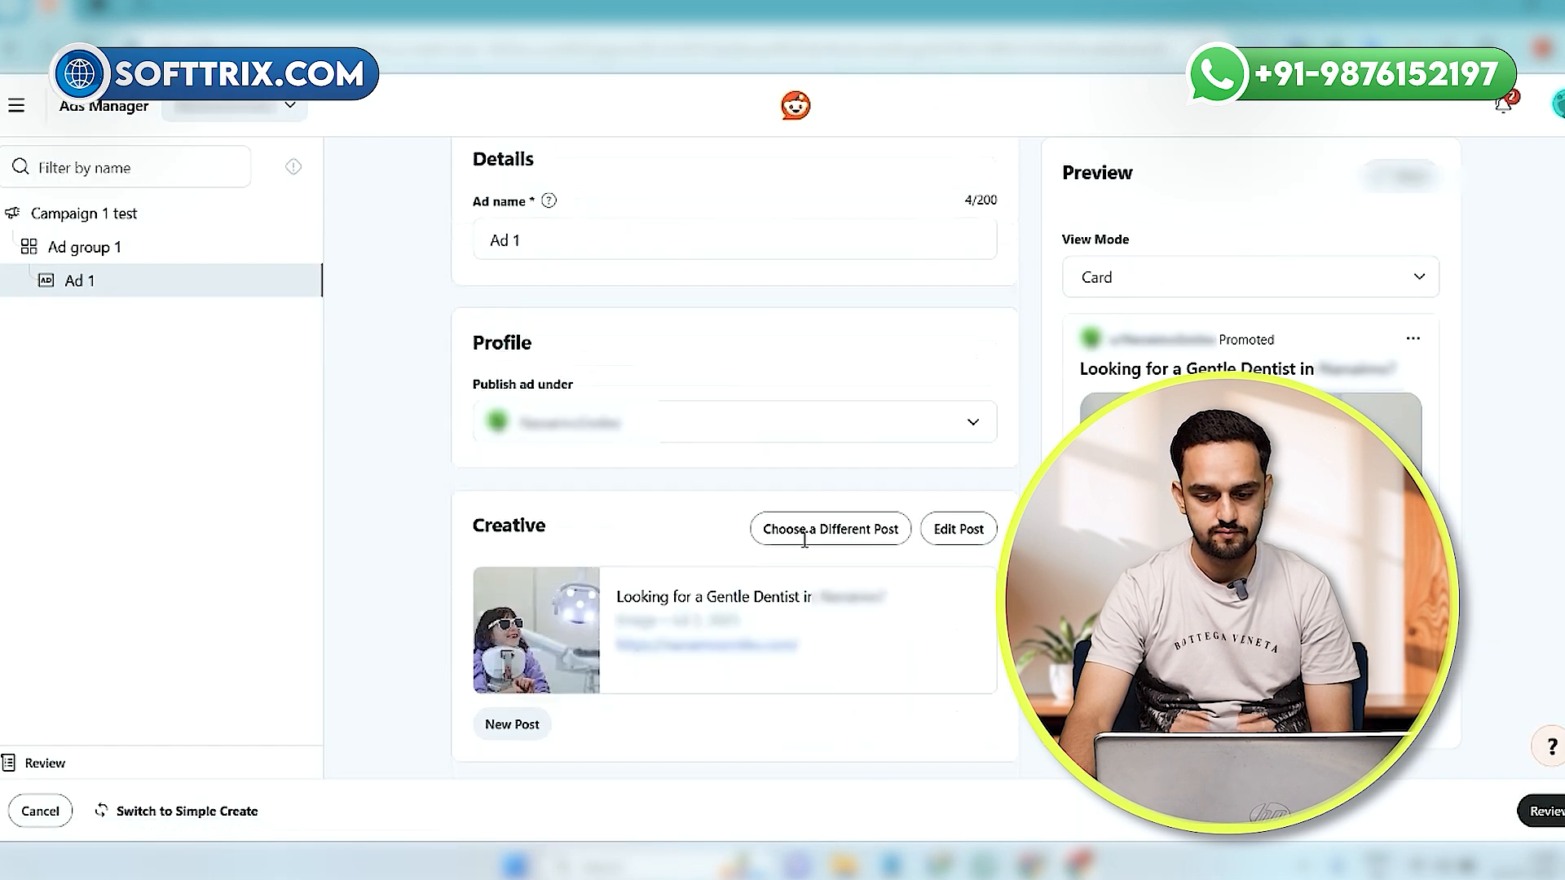
- Look over the ad's details, profile, creative and tracking sections, and check the preview's view mode options without changing the mode
{"action": "scroll", "coordinate": [805, 540], "scroll_direction": "down", "scroll_amount": 3}
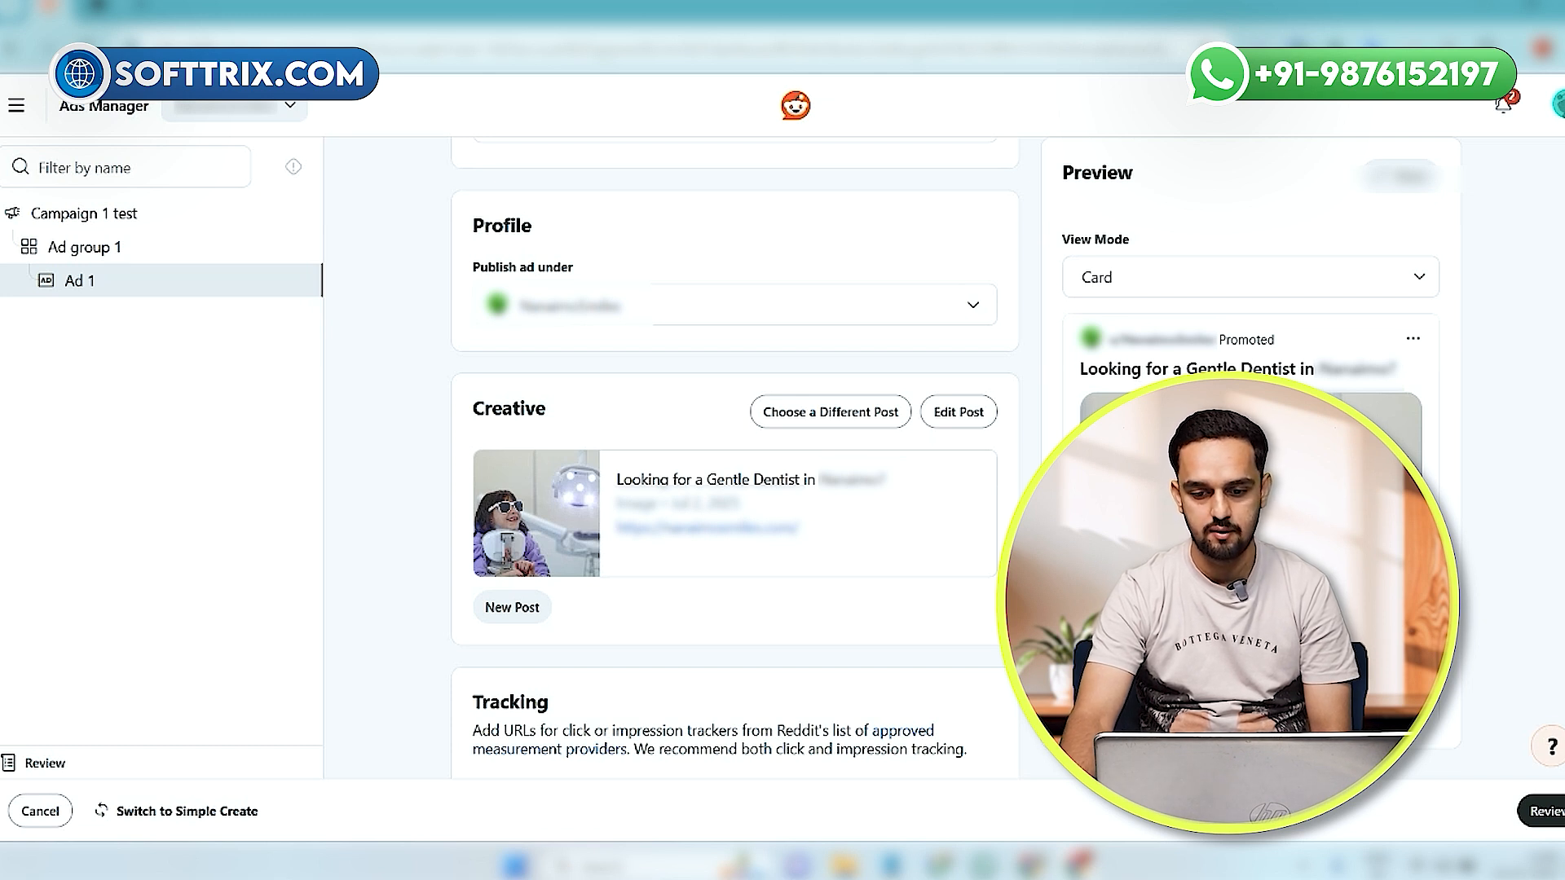
{"action": "scroll", "coordinate": [1206, 489], "scroll_direction": "up", "scroll_amount": 3}
{"action": "left_click", "coordinate": [1214, 372]}
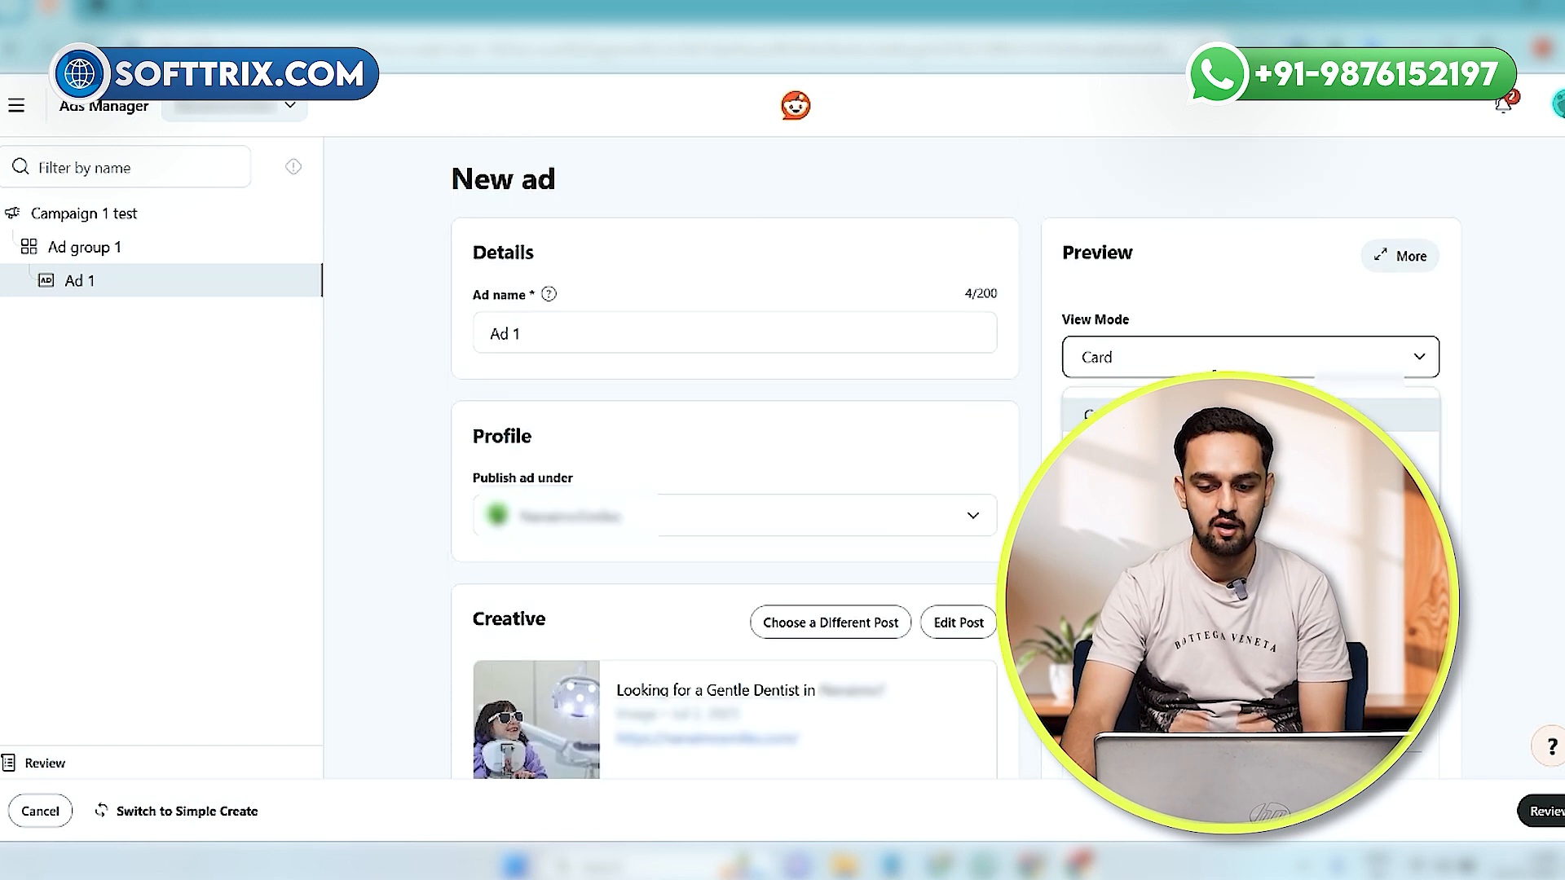
{"action": "left_click", "coordinate": [1214, 371]}
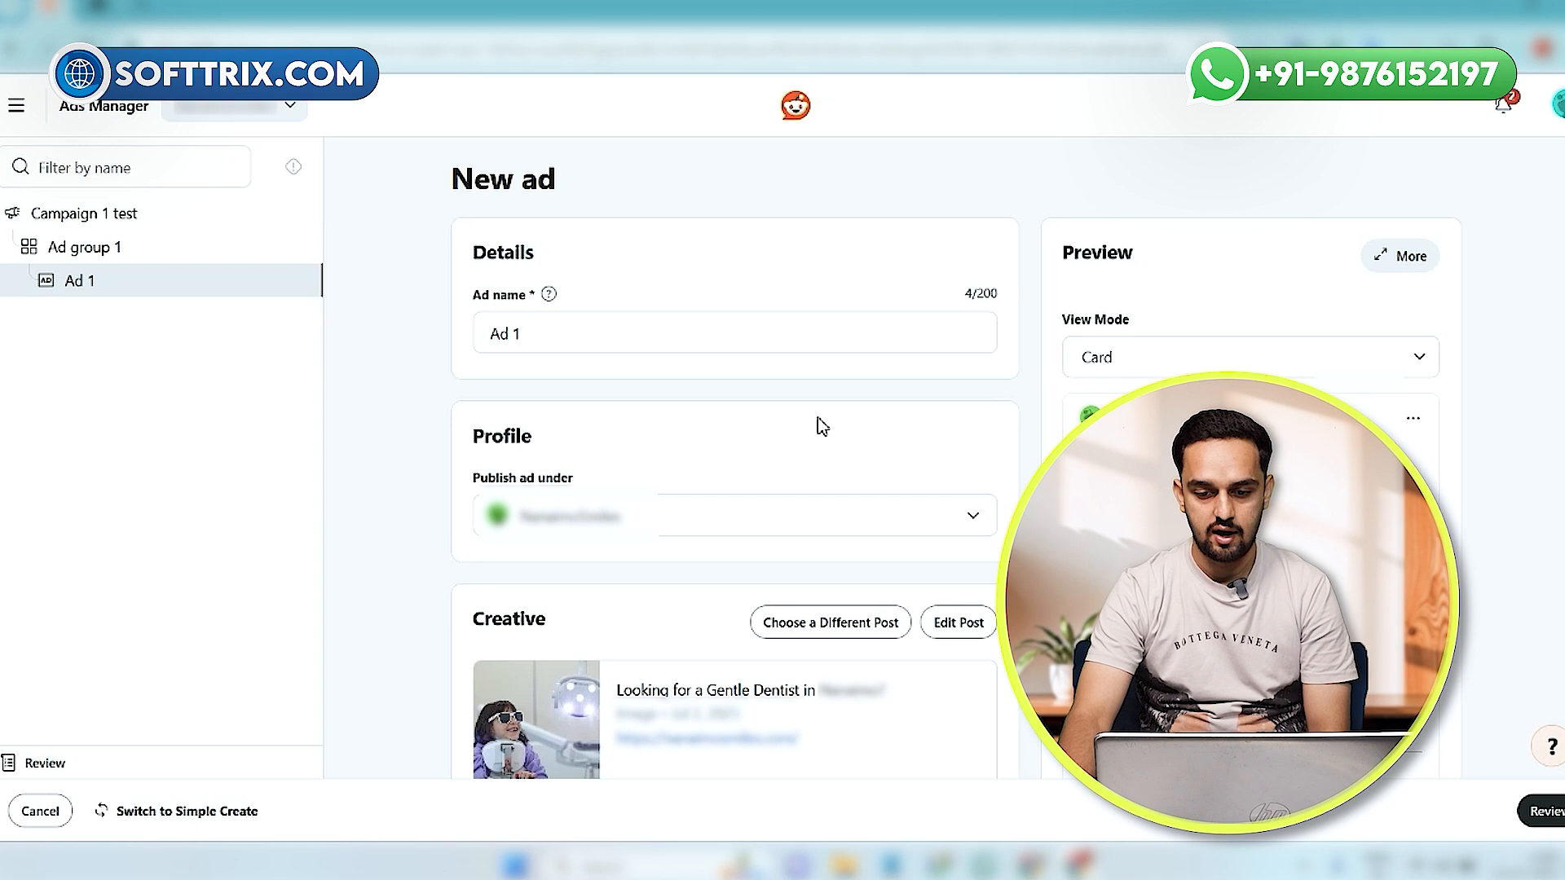
{"action": "scroll", "coordinate": [821, 425], "scroll_direction": "down", "scroll_amount": 4}
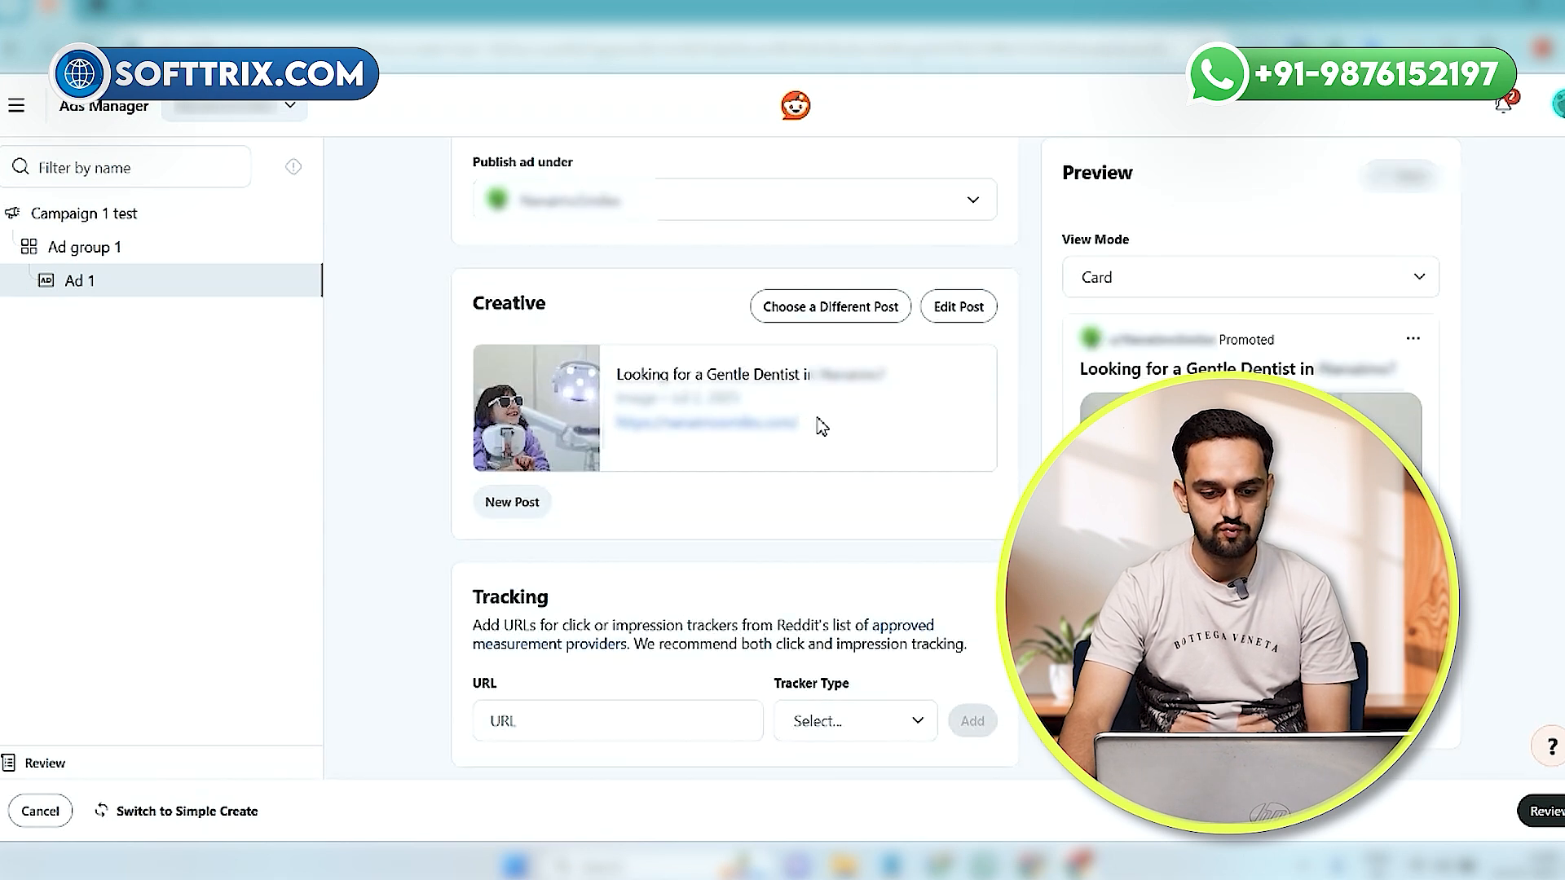
- Open the chosen post for editing, try appending ABABABA to its headline, remove that text, and check the headline's character limit
{"action": "left_click", "coordinate": [955, 308]}
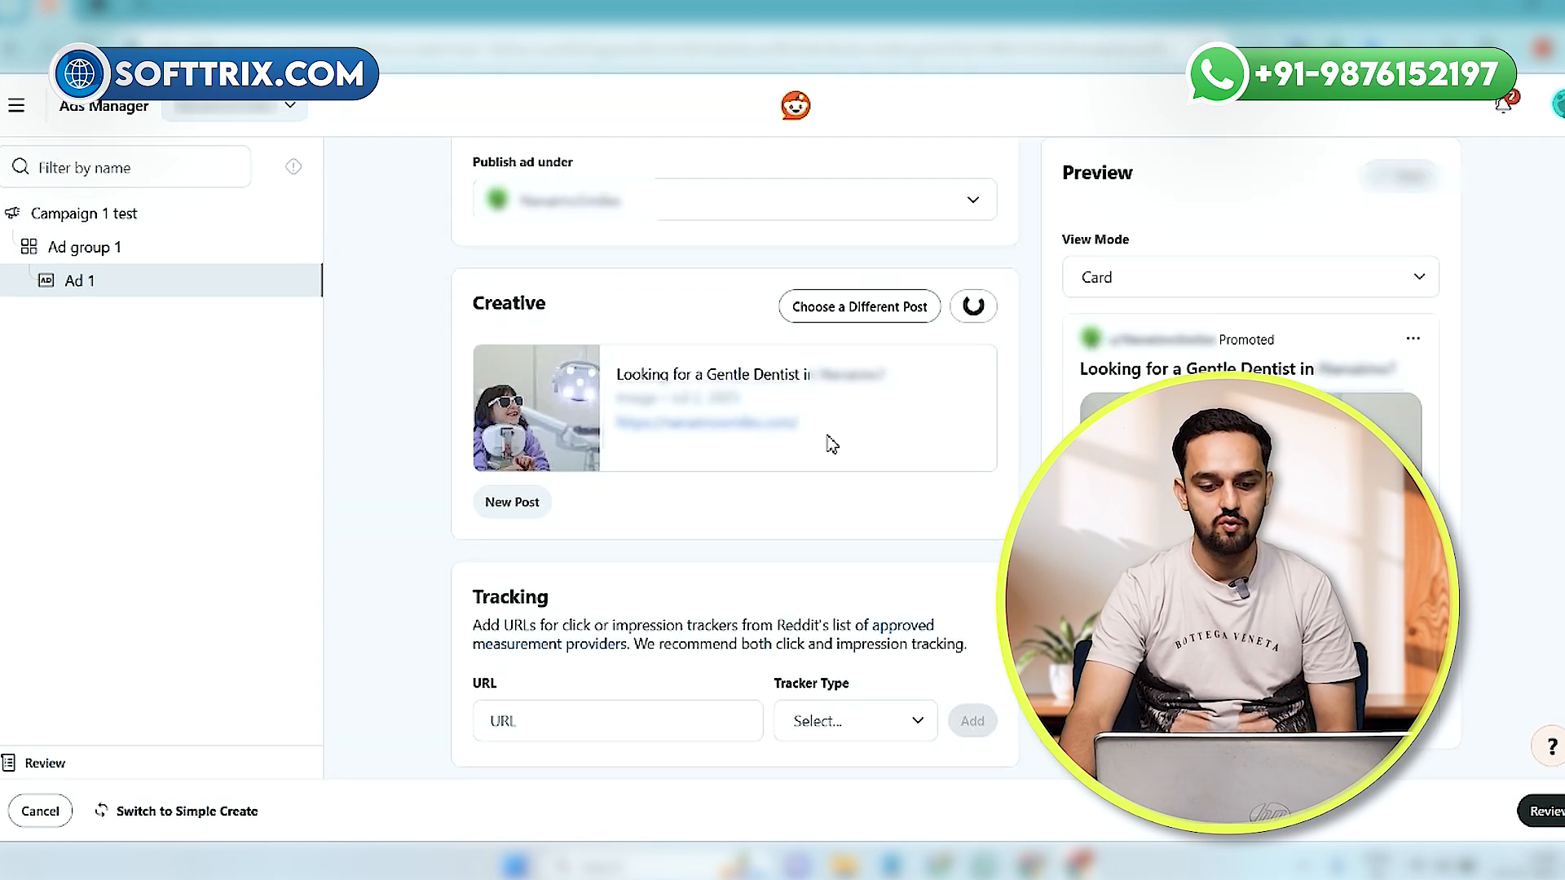
{"action": "left_click", "coordinate": [658, 432]}
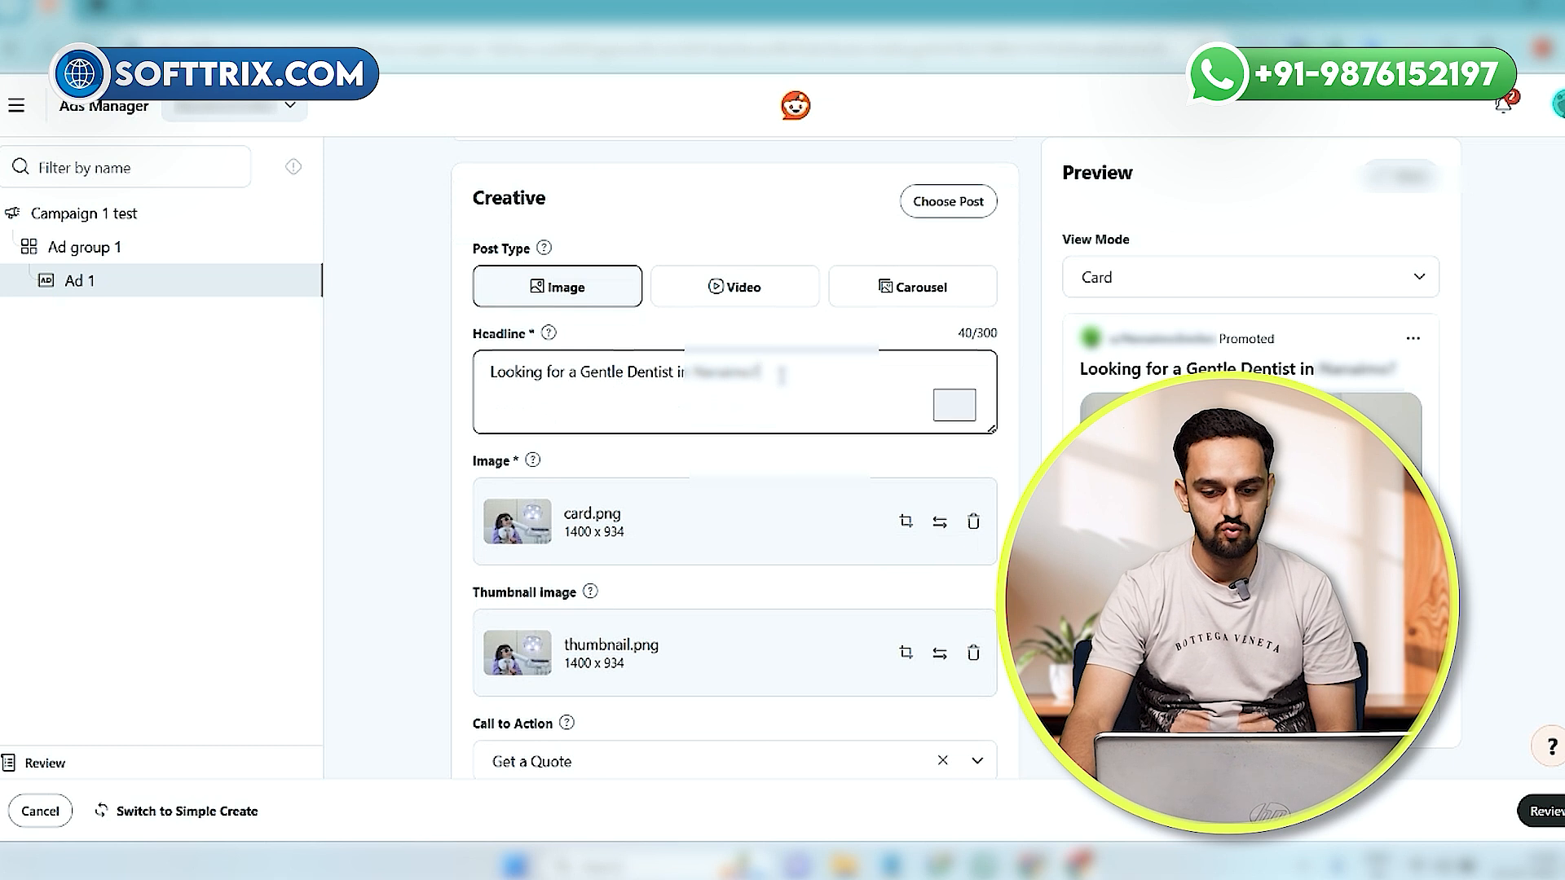
{"action": "type", "text": "ABABABA"}
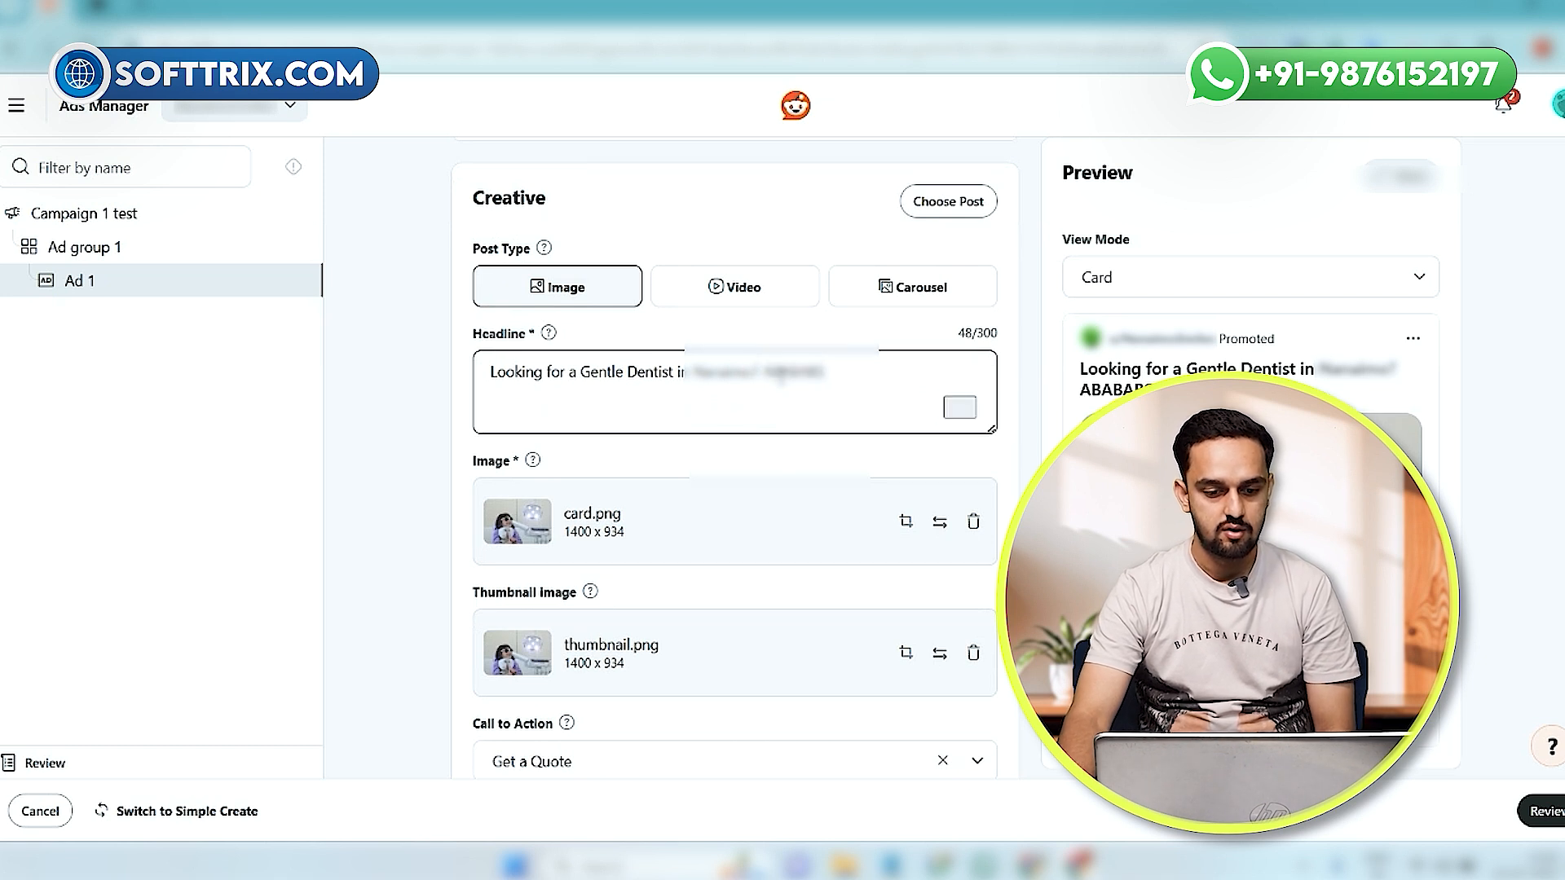
{"action": "double_click", "coordinate": [781, 374]}
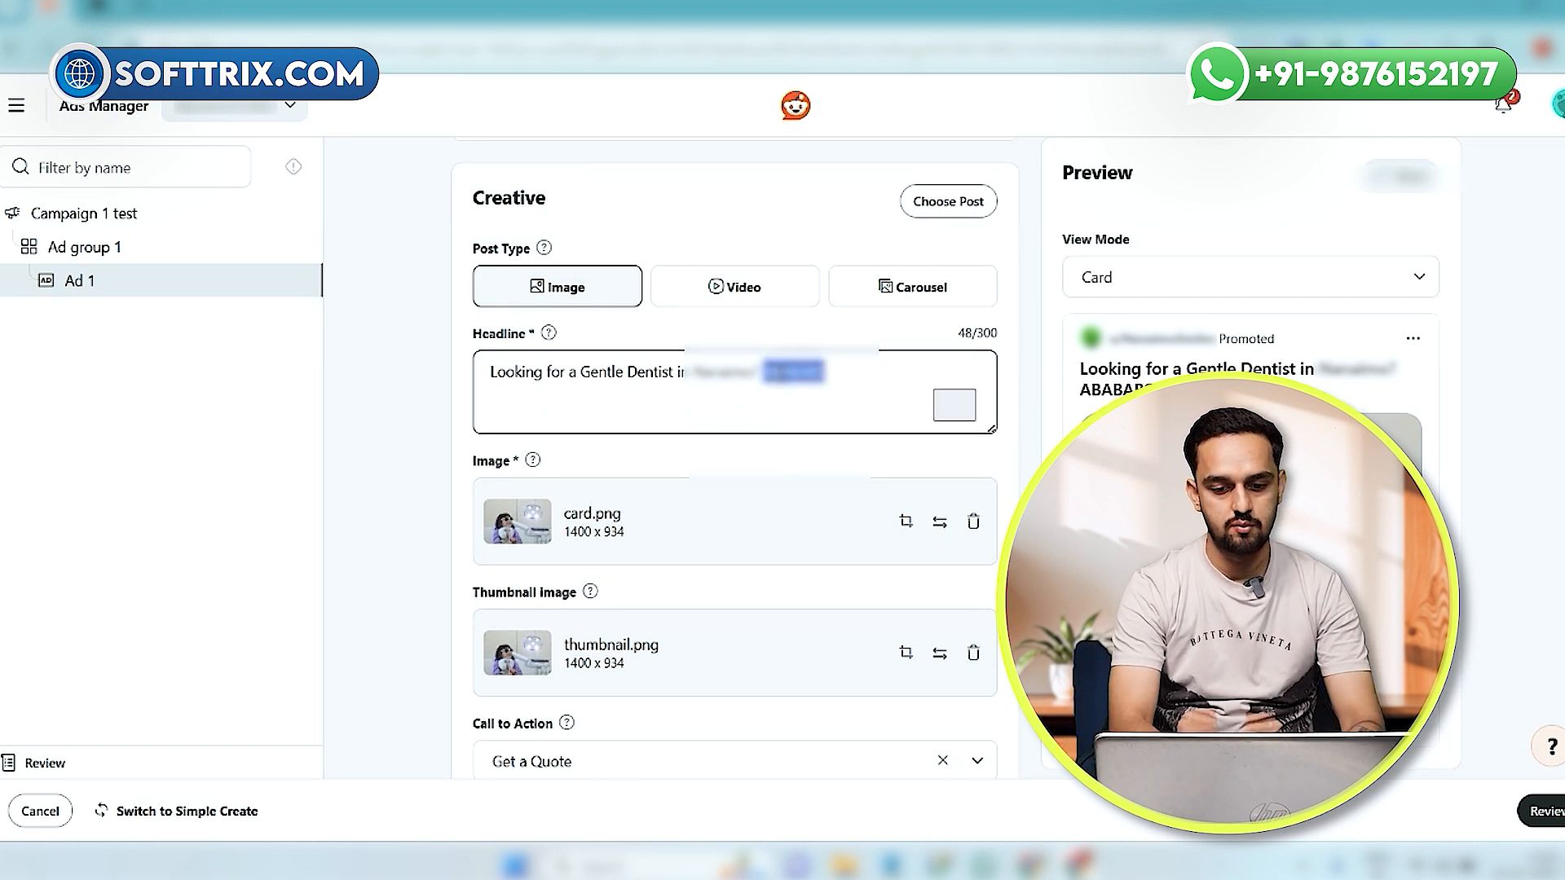
{"action": "key", "text": "BackSpace"}
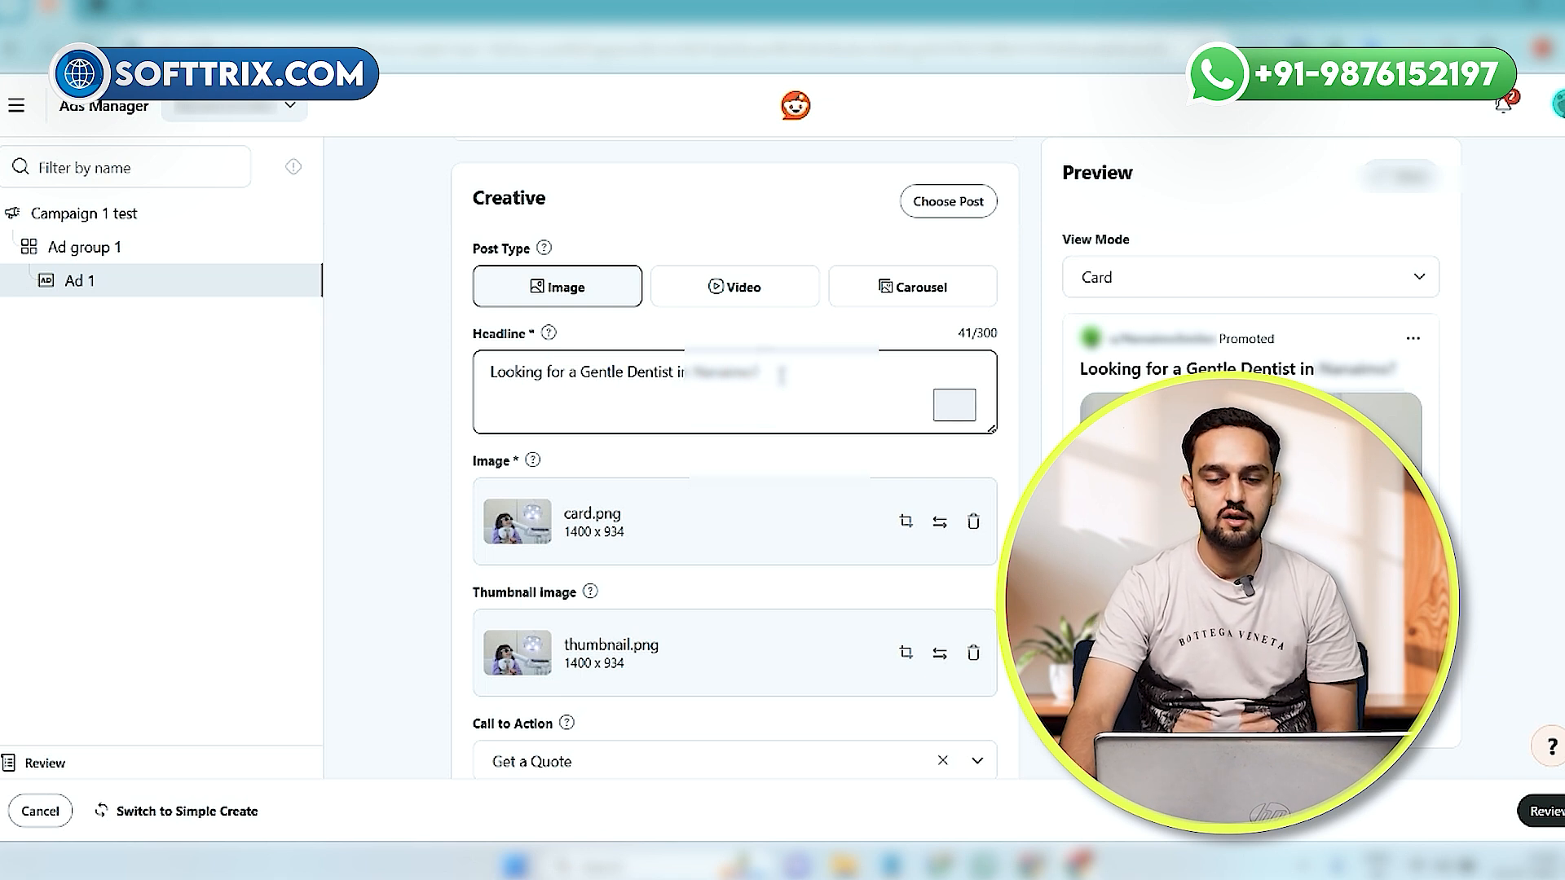
{"action": "double_click", "coordinate": [986, 333]}
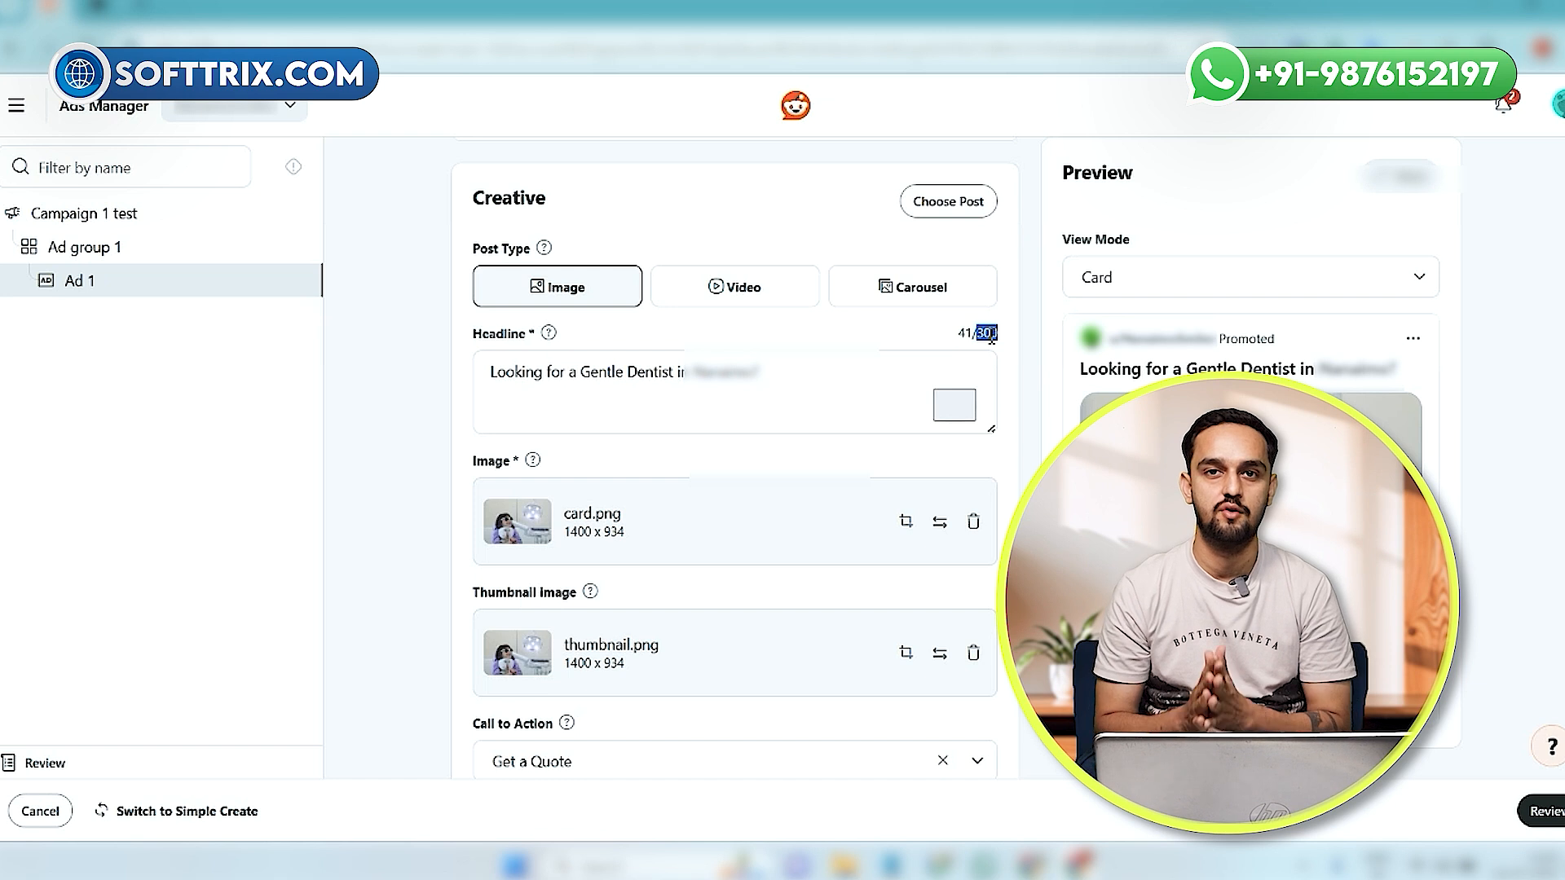
- Look over the creative's remaining fields, review Ad group 1's audience, placement, budget and bidding settings, and return to Ad 1
{"action": "scroll", "coordinate": [807, 394], "scroll_direction": "down", "scroll_amount": 5}
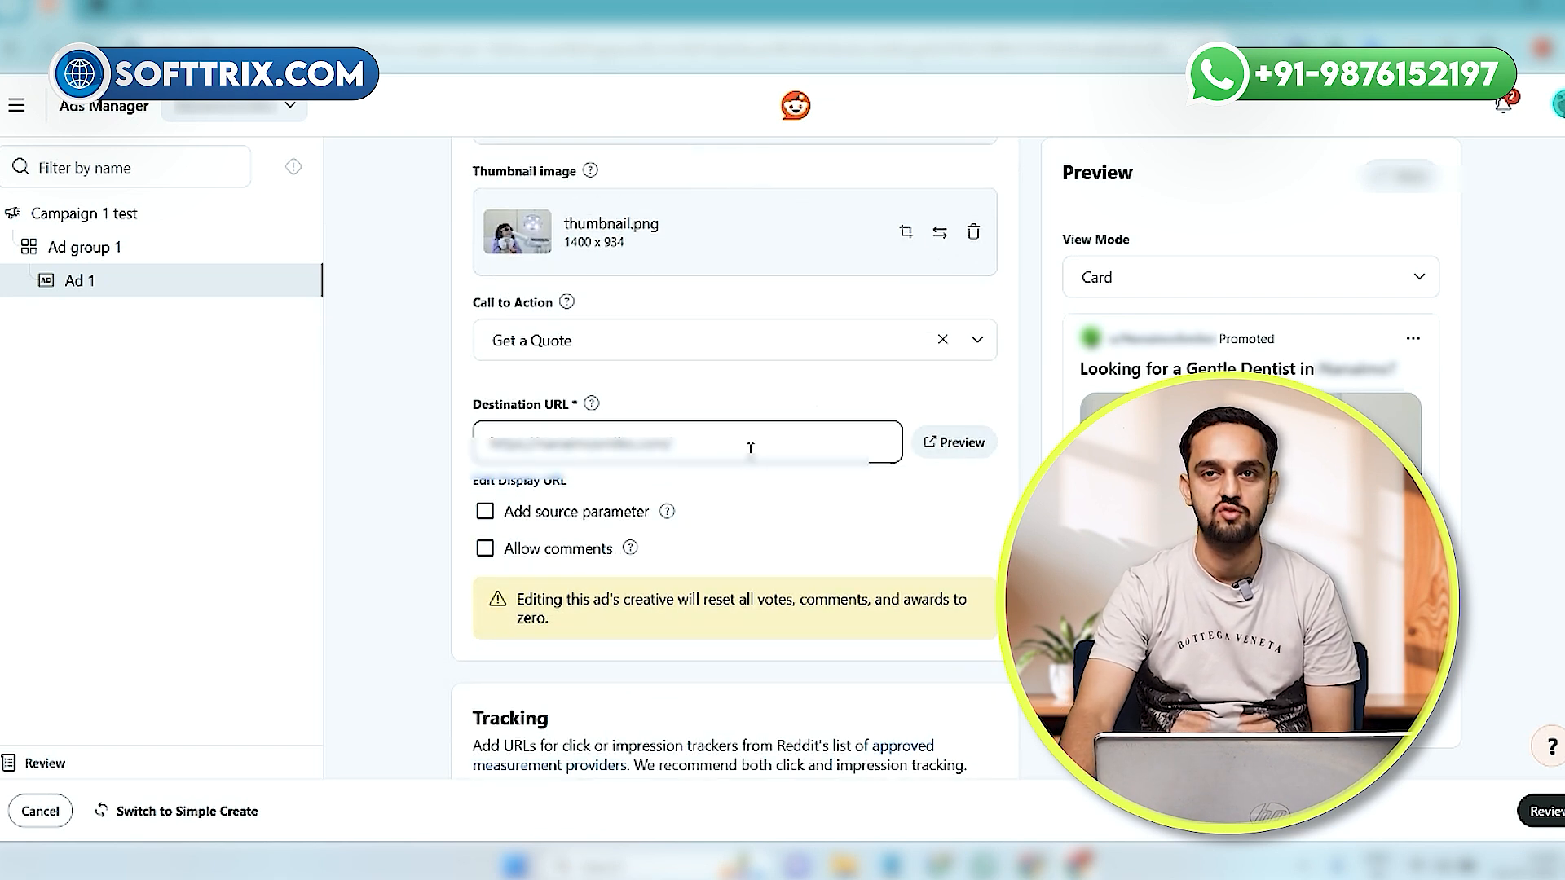
{"action": "scroll", "coordinate": [783, 471], "scroll_direction": "up", "scroll_amount": 10}
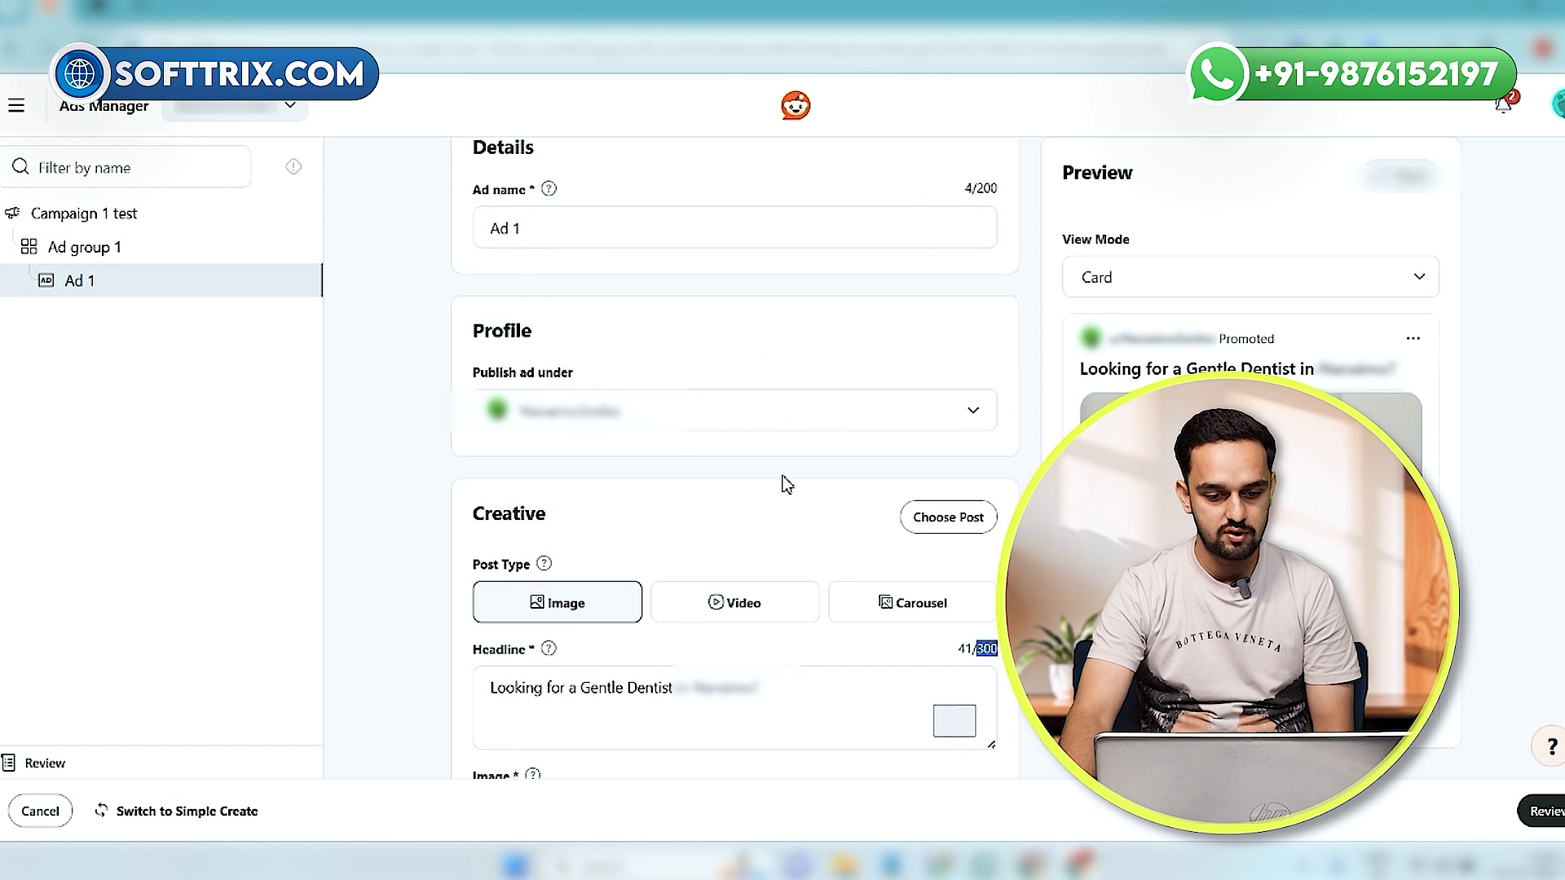
{"action": "left_click", "coordinate": [188, 261]}
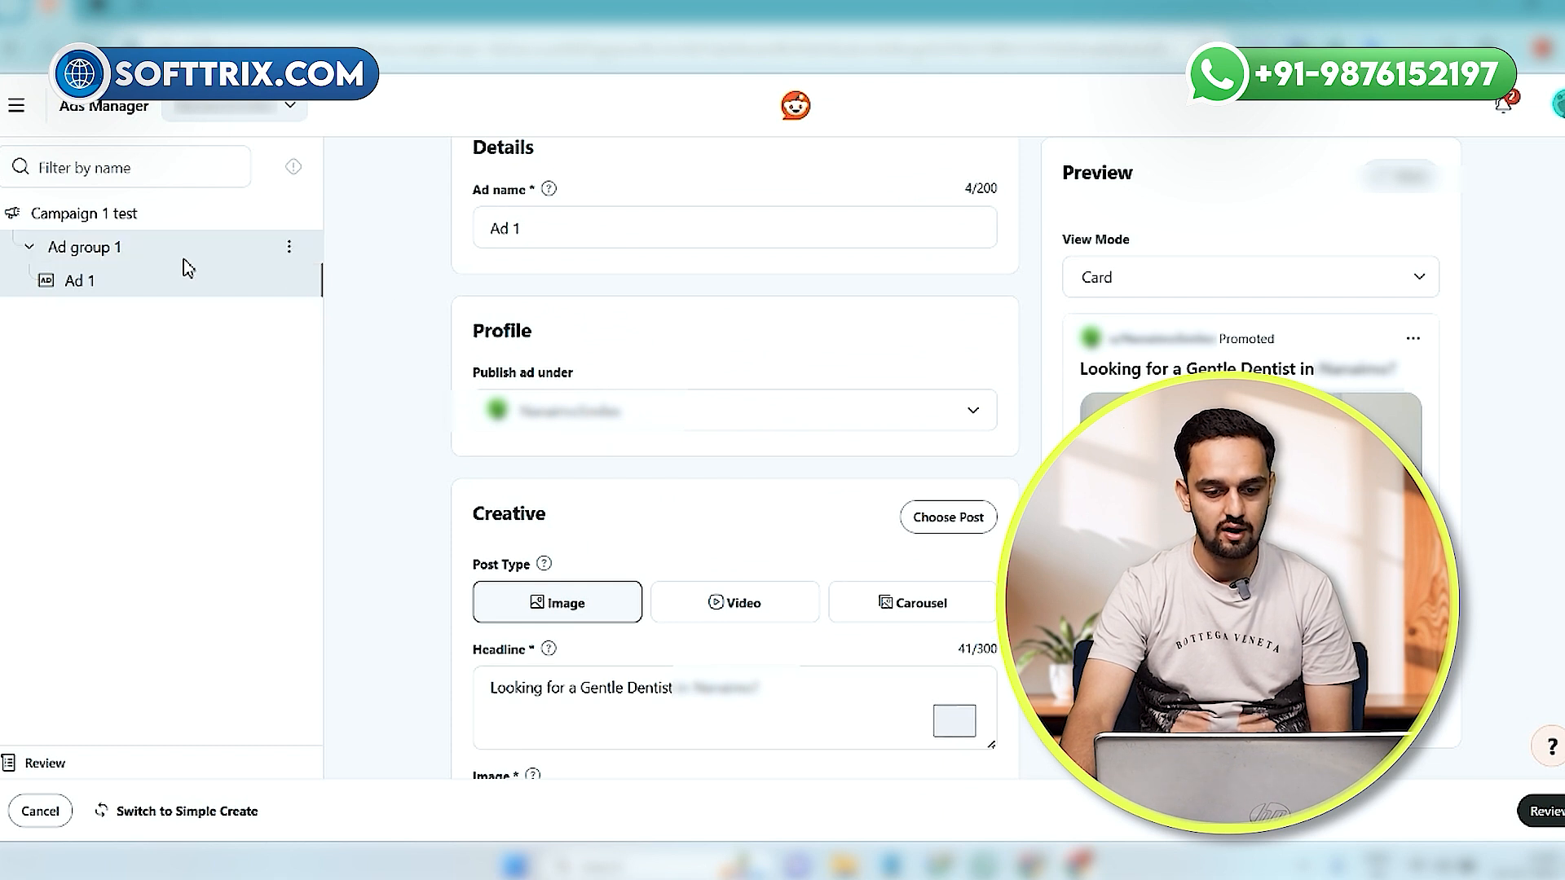
{"action": "left_click", "coordinate": [183, 256]}
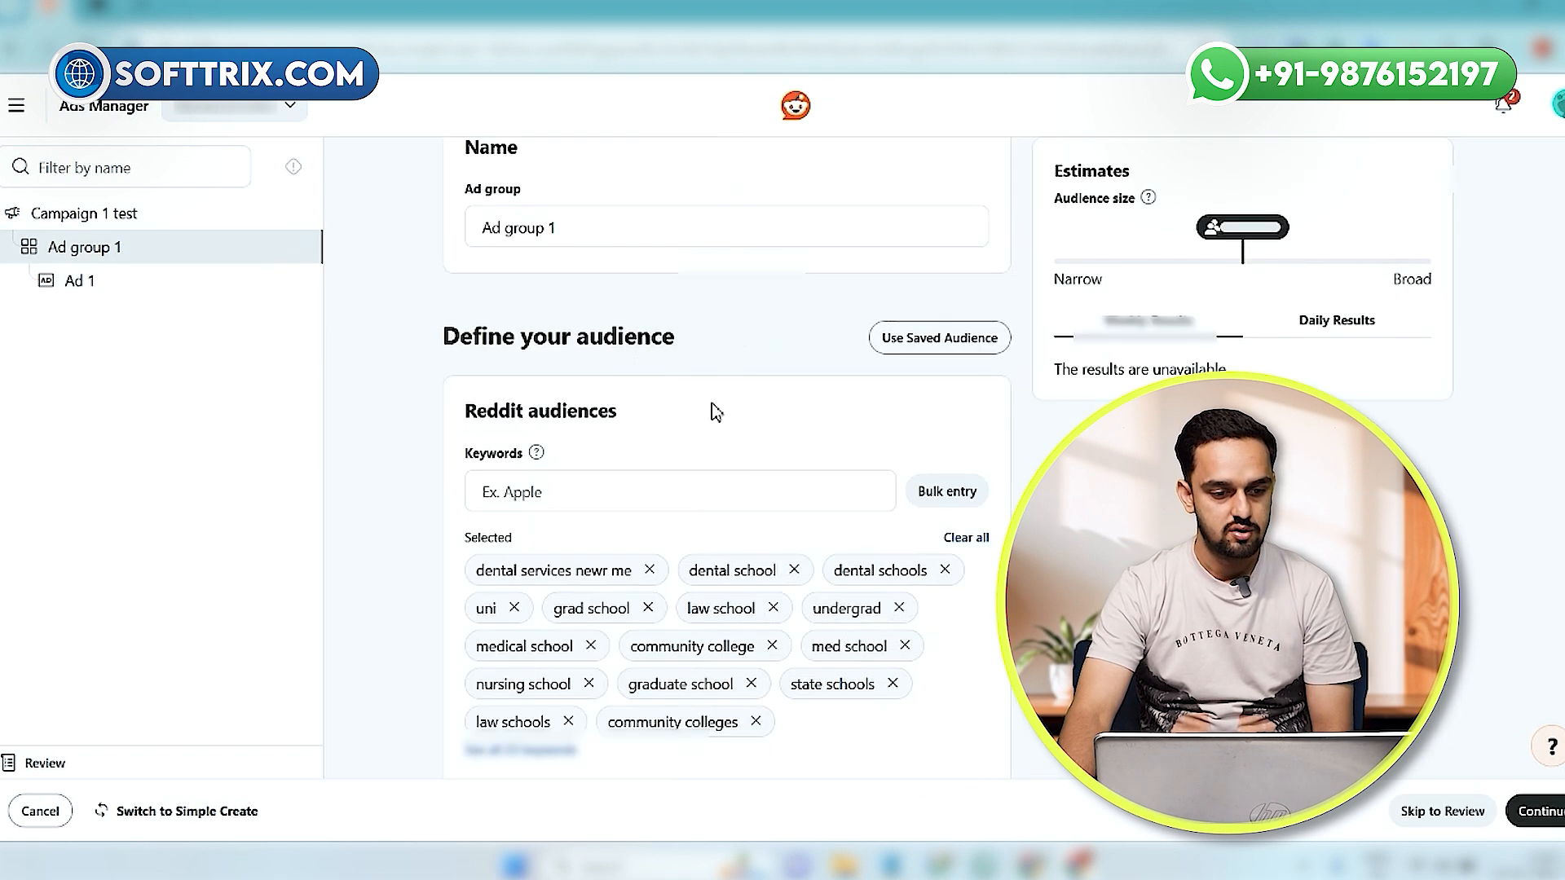
{"action": "scroll", "coordinate": [745, 512], "scroll_direction": "down", "scroll_amount": 15}
{"action": "scroll", "coordinate": [748, 513], "scroll_direction": "down", "scroll_amount": 15}
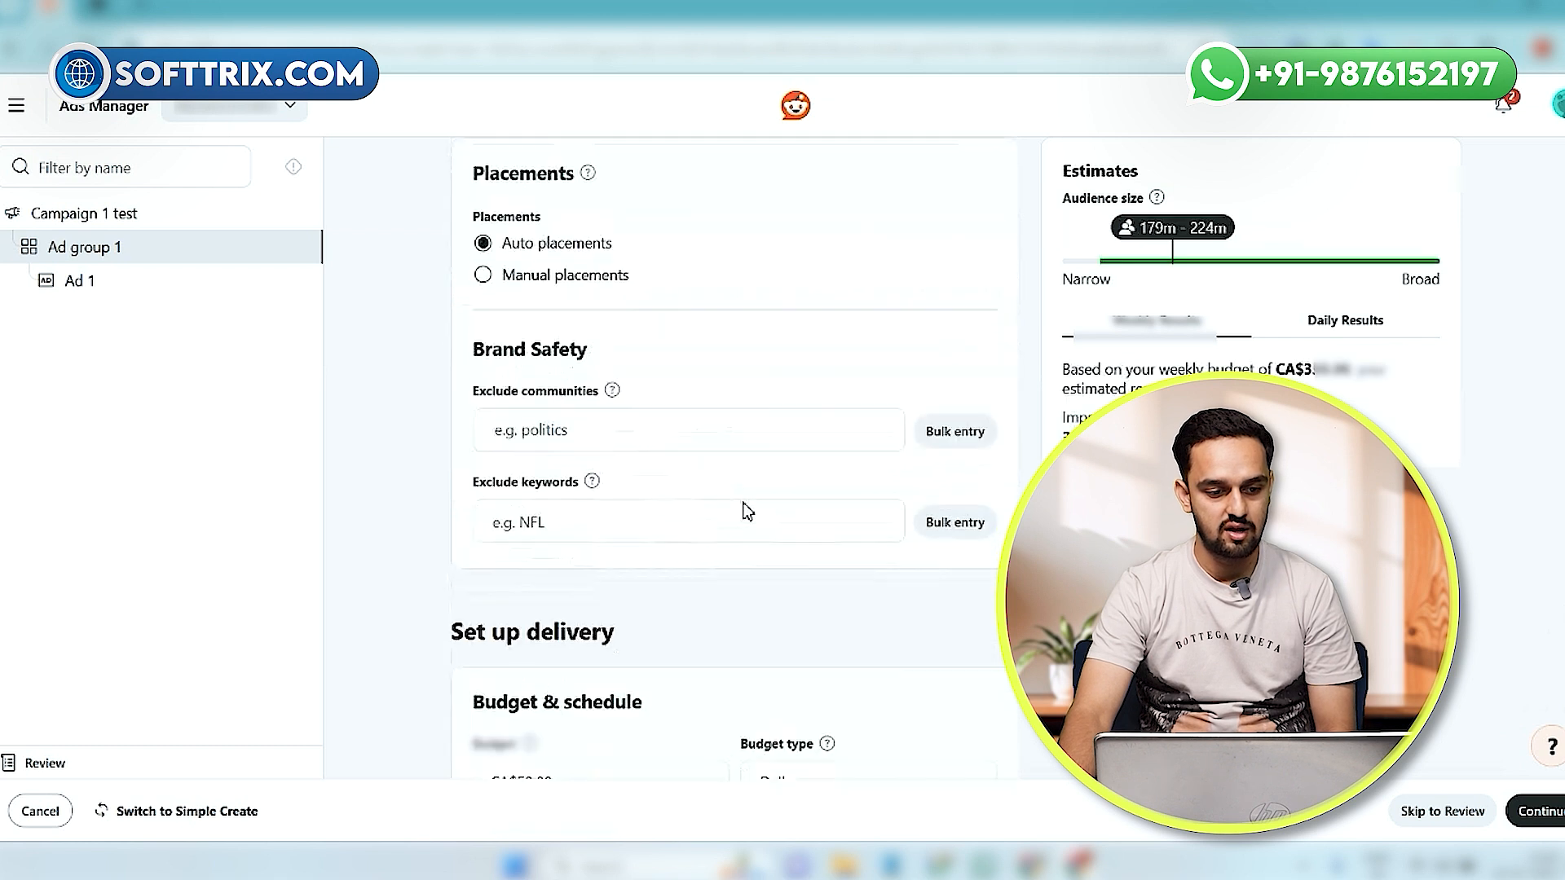
{"action": "scroll", "coordinate": [747, 514], "scroll_direction": "up", "scroll_amount": 4}
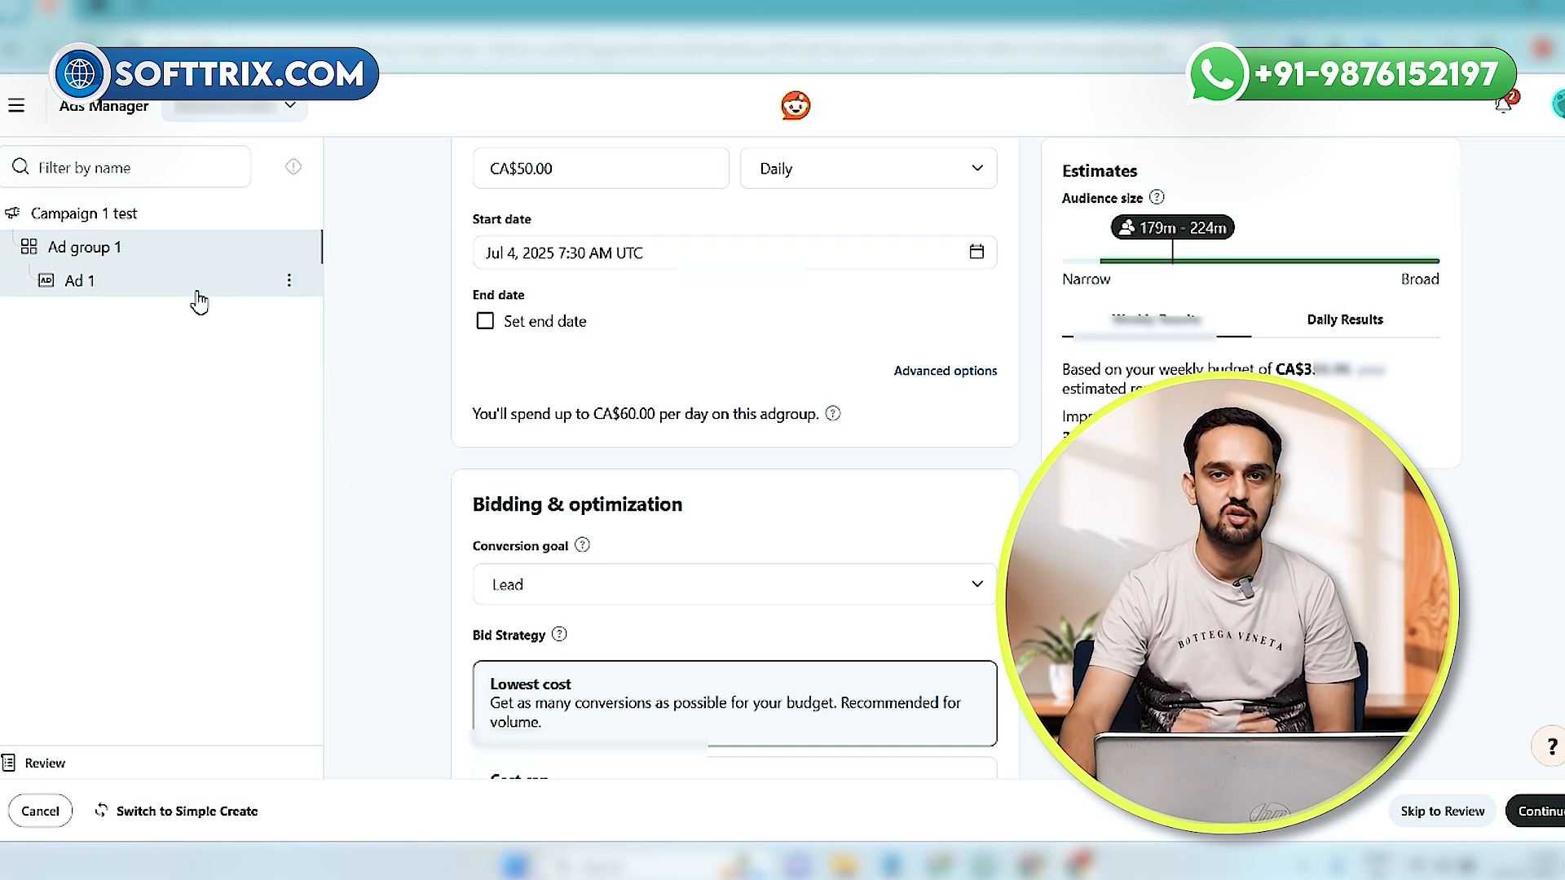
{"action": "left_click", "coordinate": [170, 281]}
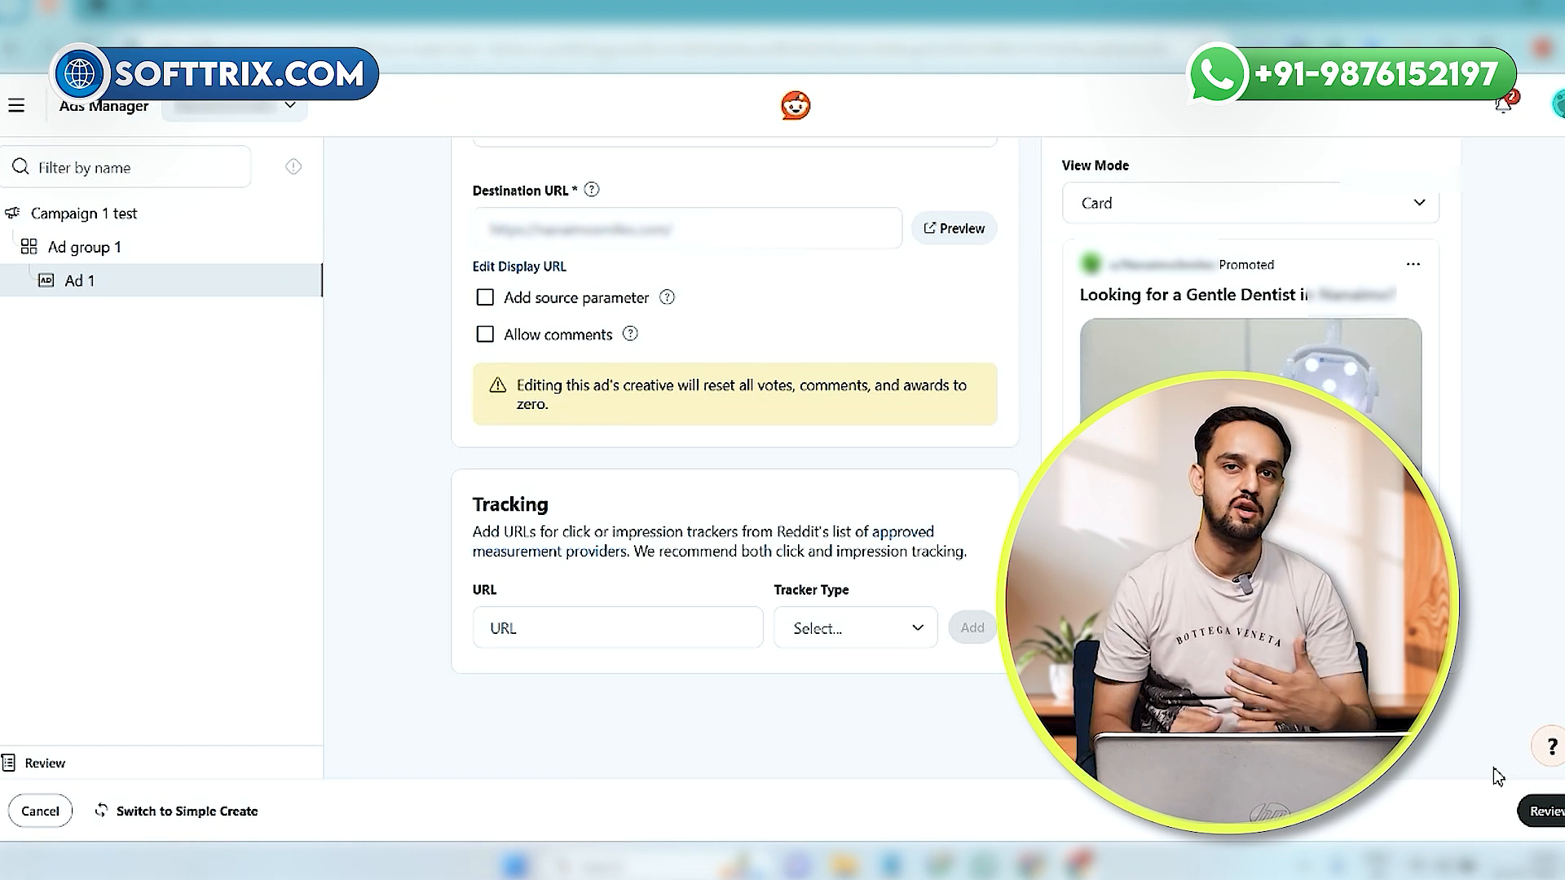
- Open the campaign review and examine the summarized fields of the campaign, Ad group 1 and Ad 1
{"action": "left_click", "coordinate": [1545, 813]}
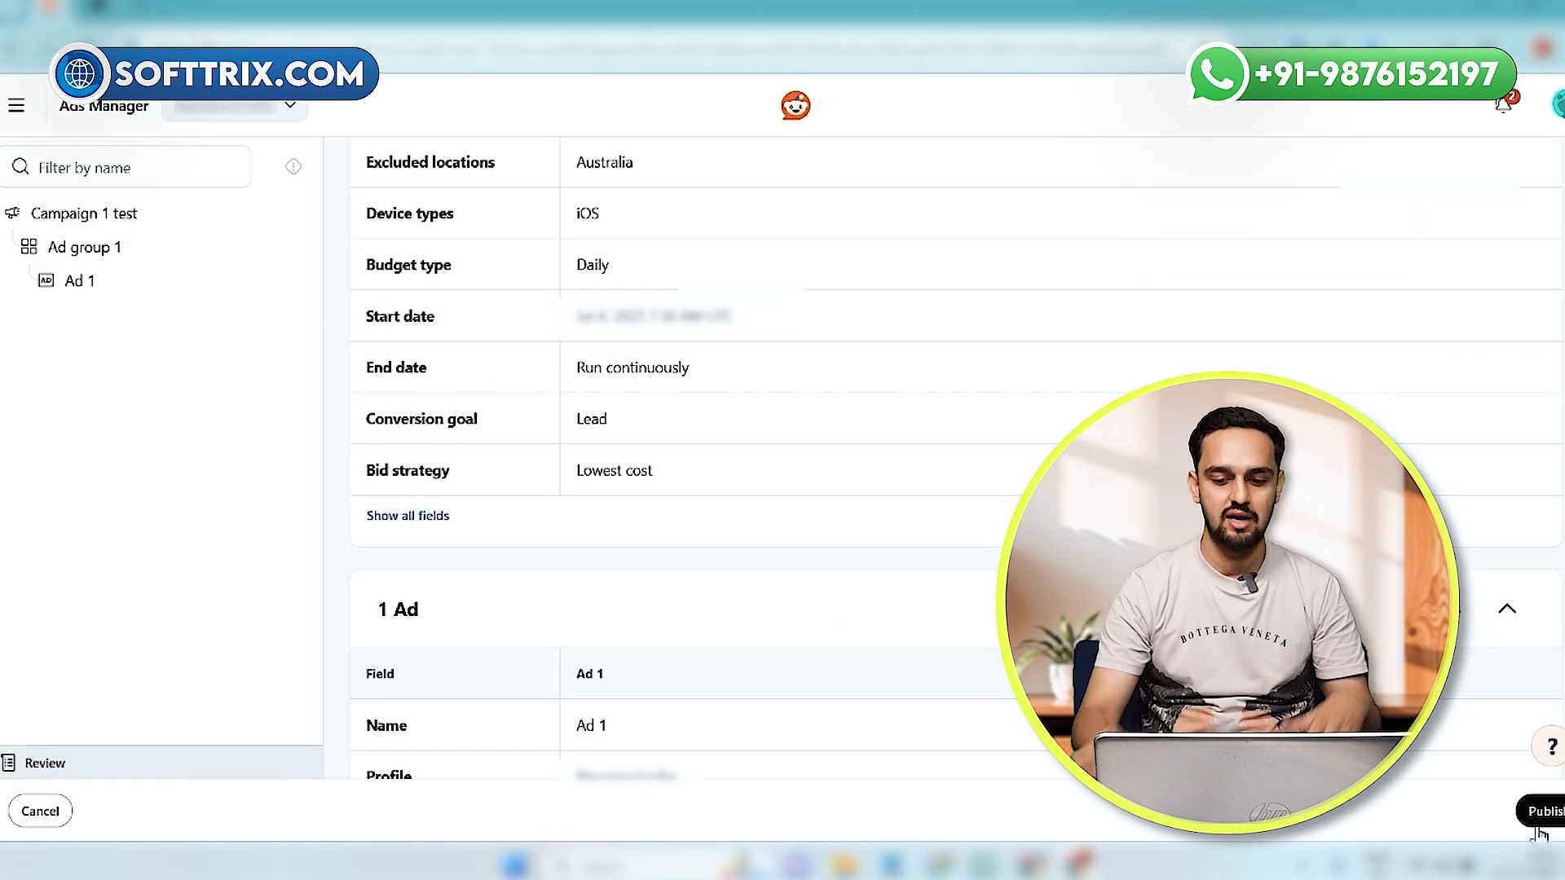
{"action": "scroll", "coordinate": [937, 615], "scroll_direction": "down", "scroll_amount": 3}
{"action": "scroll", "coordinate": [932, 611], "scroll_direction": "up", "scroll_amount": 10}
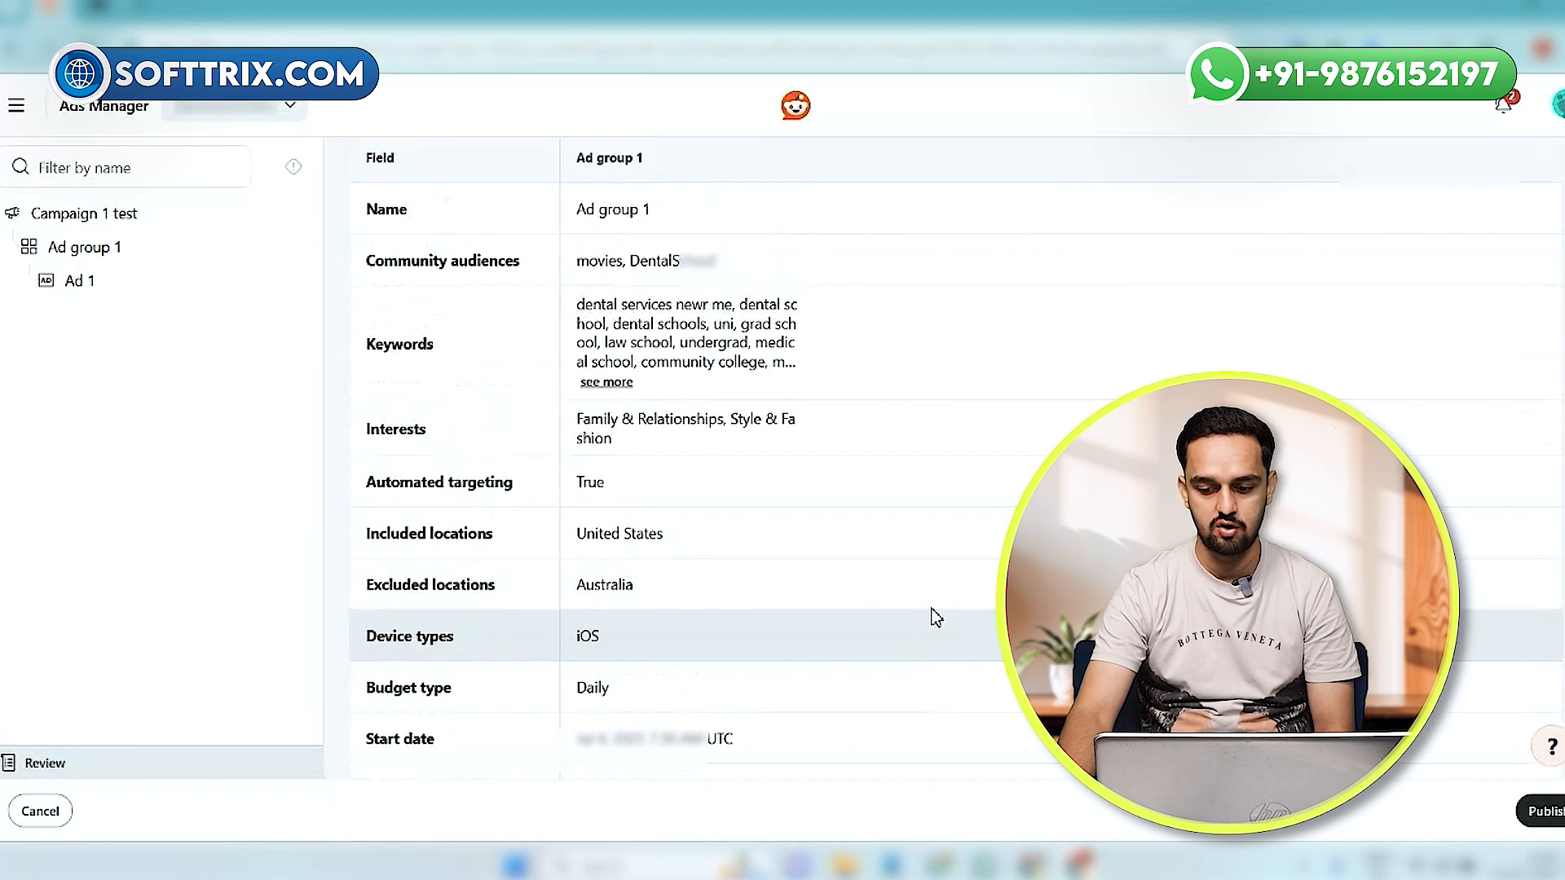
{"action": "scroll", "coordinate": [929, 610], "scroll_direction": "down", "scroll_amount": 4}
{"action": "scroll", "coordinate": [754, 492], "scroll_direction": "up", "scroll_amount": 2}
{"action": "scroll", "coordinate": [758, 493], "scroll_direction": "down", "scroll_amount": 6}
{"action": "scroll", "coordinate": [755, 492], "scroll_direction": "down", "scroll_amount": 8}
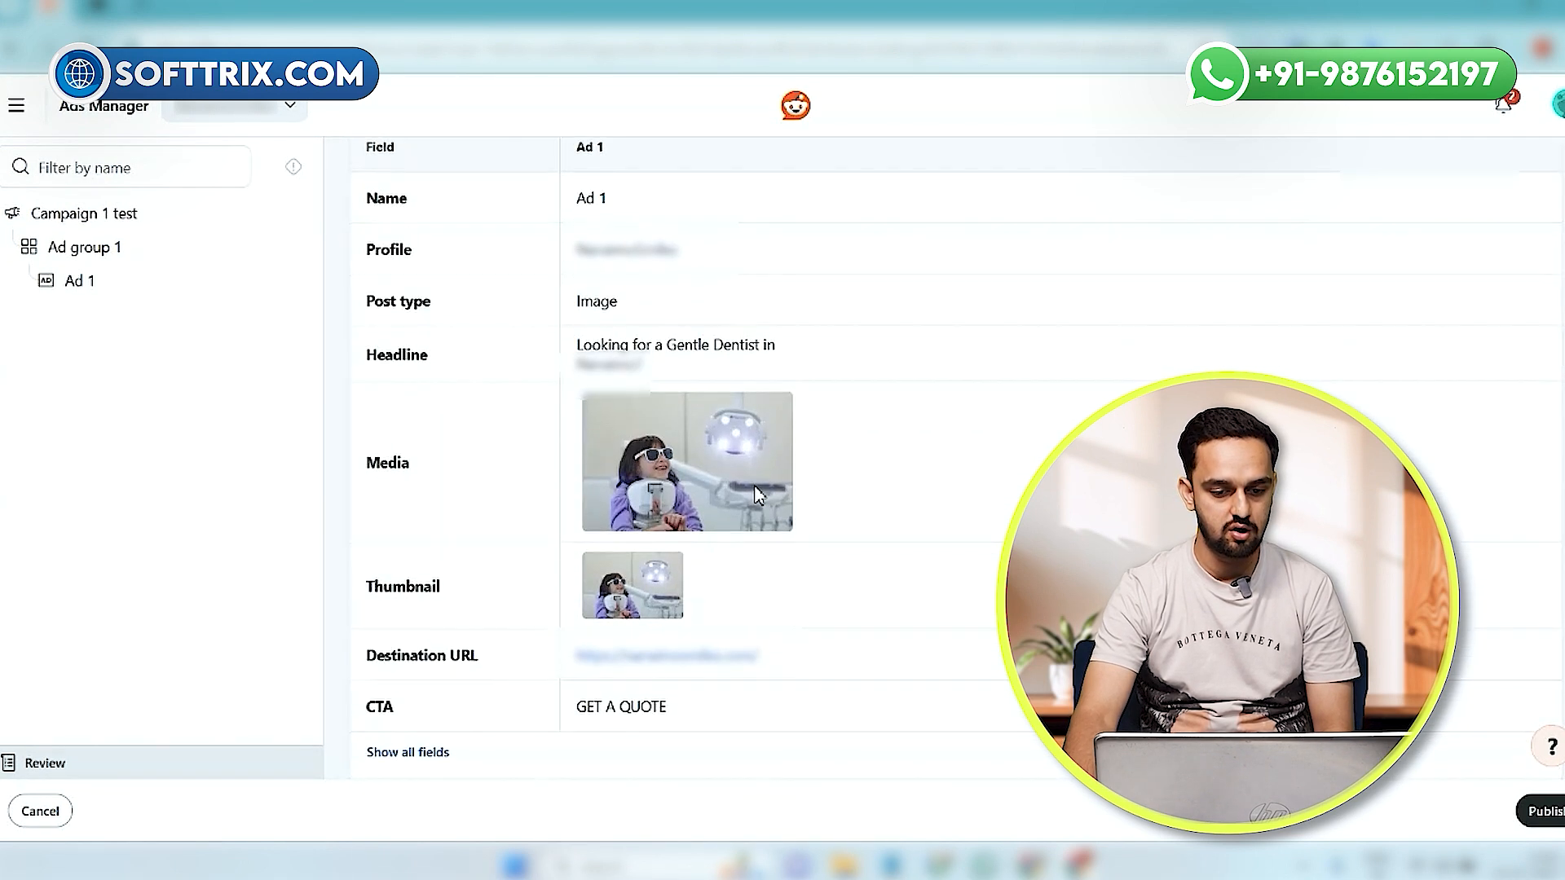
{"action": "scroll", "coordinate": [774, 505], "scroll_direction": "up", "scroll_amount": 5}
{"action": "scroll", "coordinate": [797, 526], "scroll_direction": "up", "scroll_amount": 12}
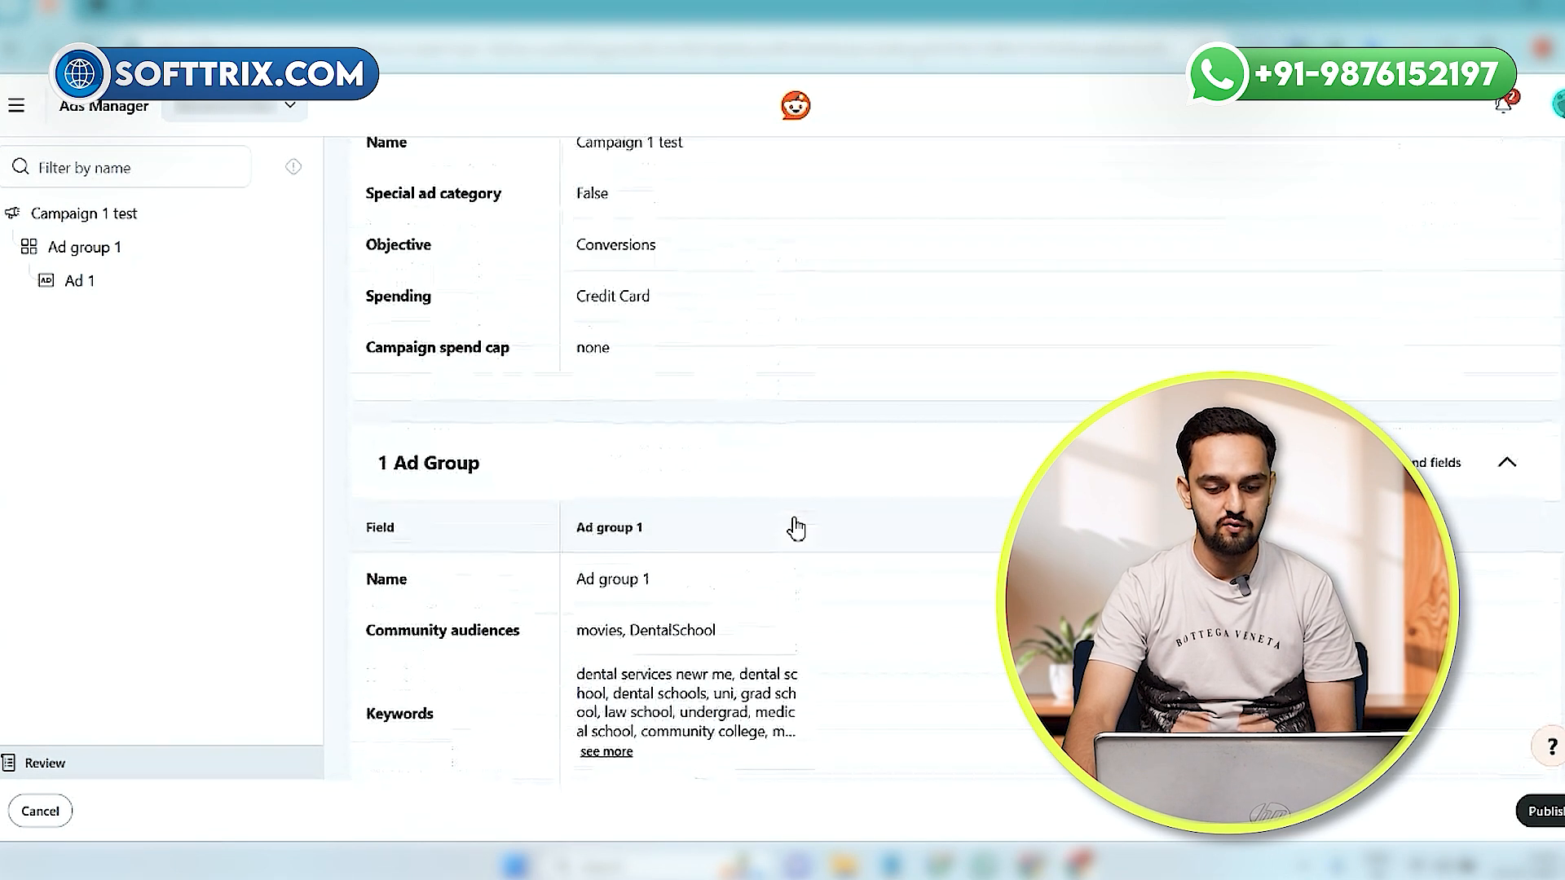
{"action": "scroll", "coordinate": [797, 528], "scroll_direction": "down", "scroll_amount": 12}
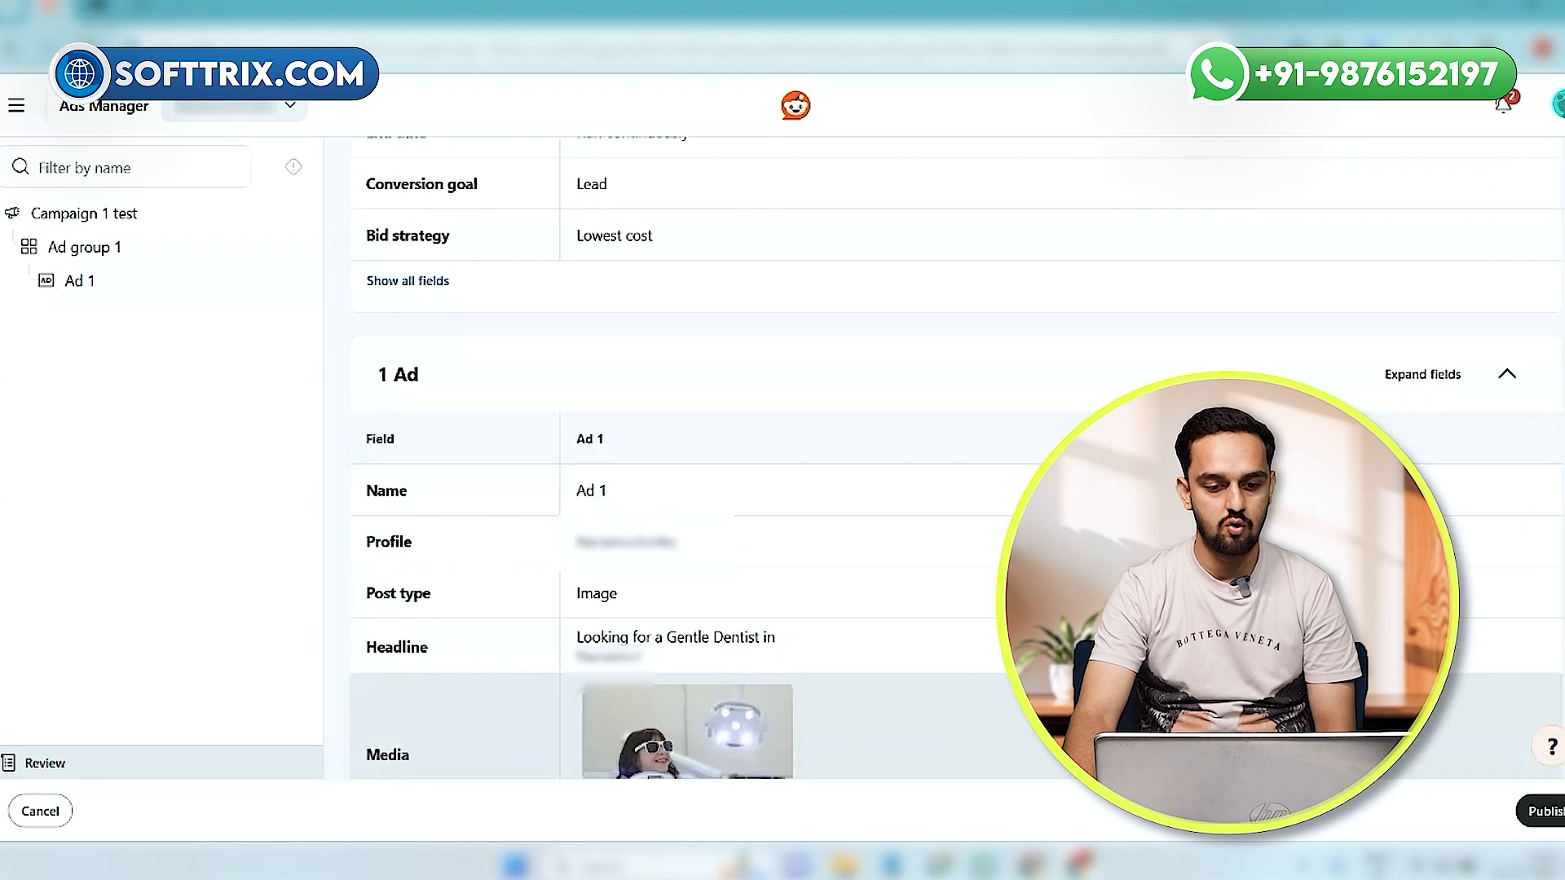
- Publish Campaign 1 test, dismiss the notification, and bring up the dashboard's campaign list
{"action": "left_click", "coordinate": [1553, 817]}
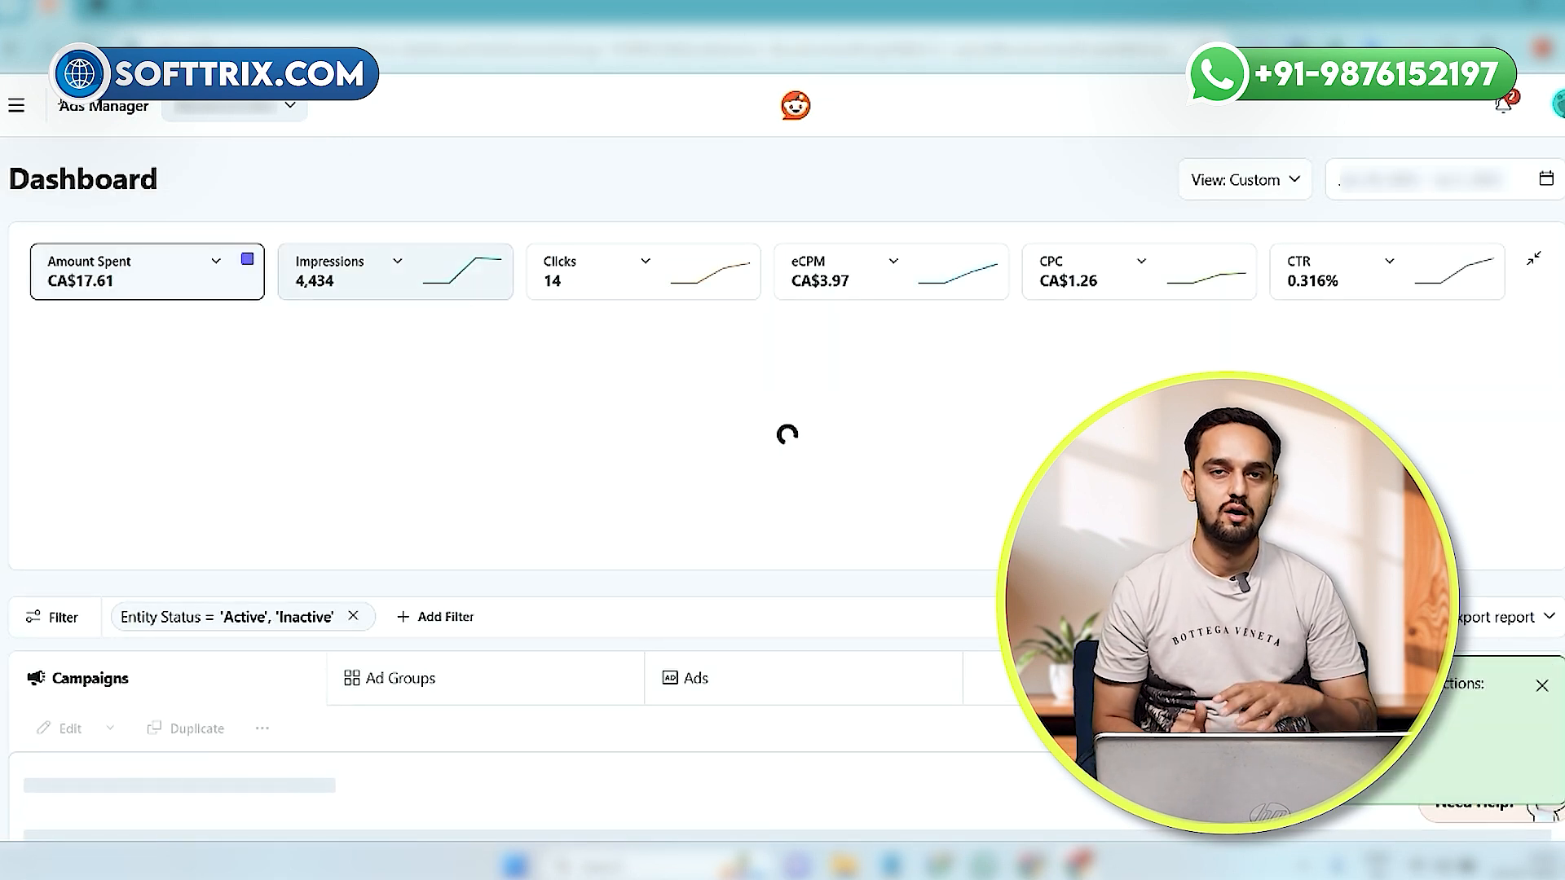
{"action": "left_click", "coordinate": [1541, 685]}
{"action": "scroll", "coordinate": [975, 616], "scroll_direction": "down", "scroll_amount": 5}
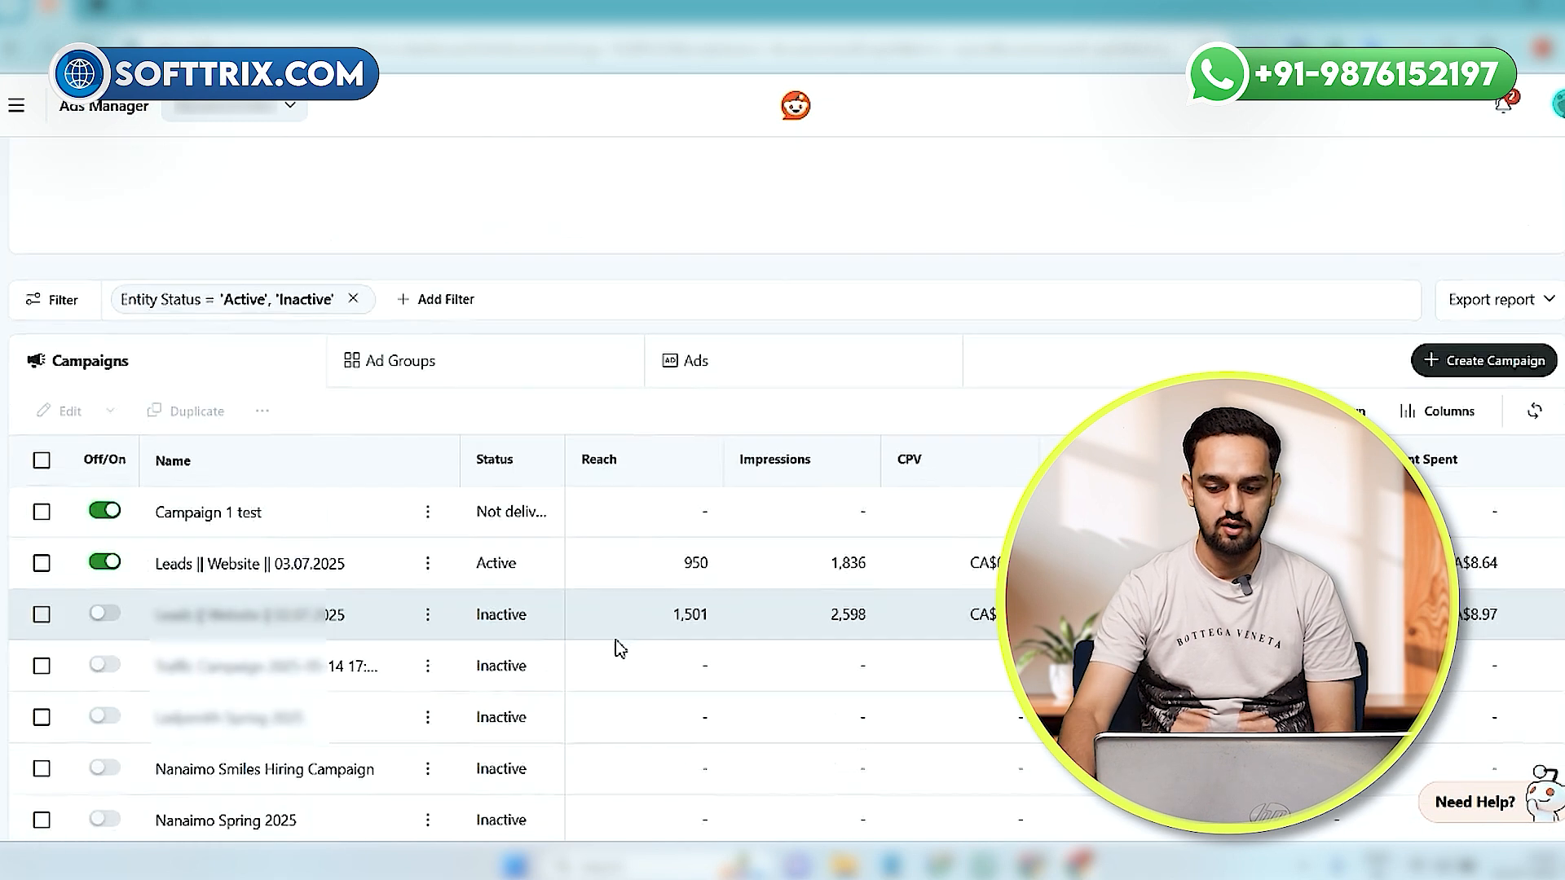